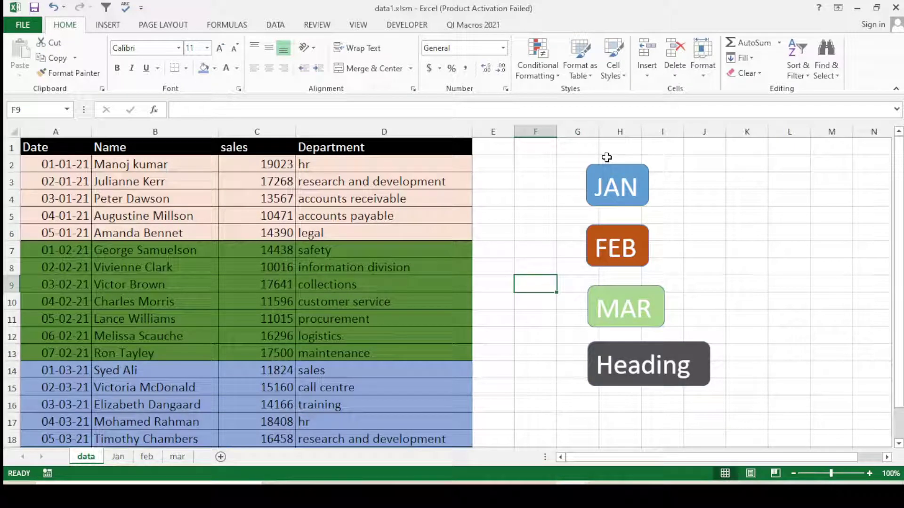
Step: Review the last January rows and the February entries on the data sheet
left_click(501, 202)
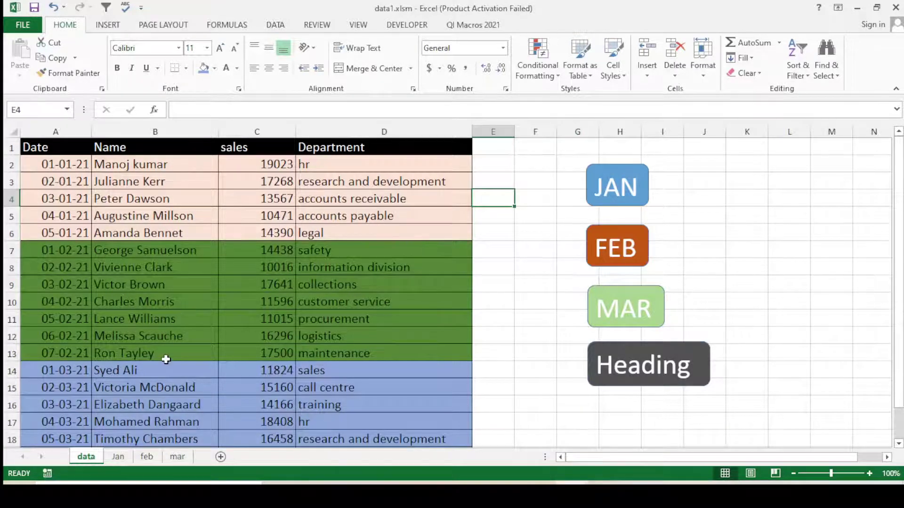
scroll(166, 359, "down", 4)
scroll(166, 360, "up", 4)
left_click(497, 260)
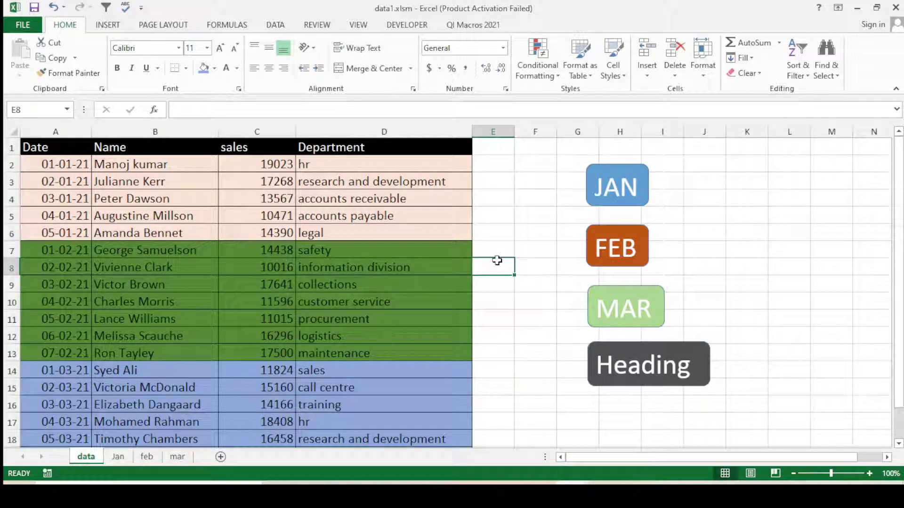
left_click(488, 224)
left_click(240, 234)
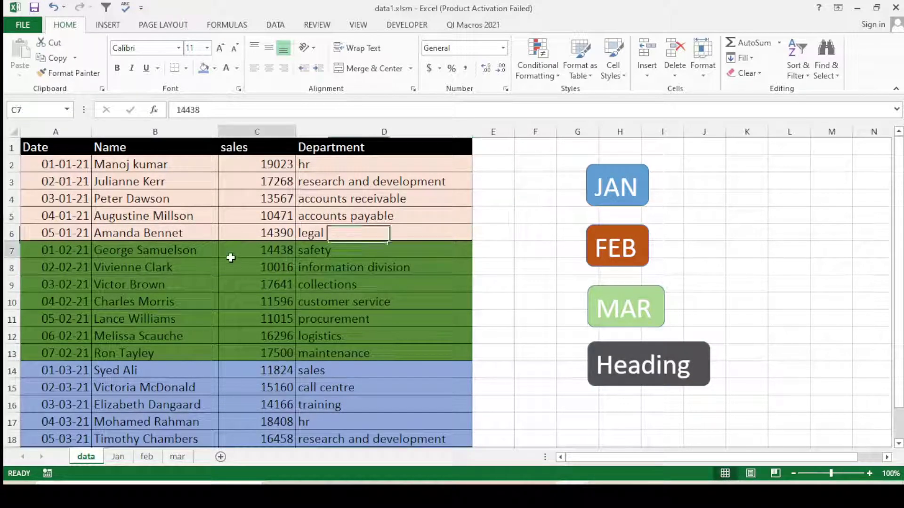
left_click(309, 229)
left_click(368, 319)
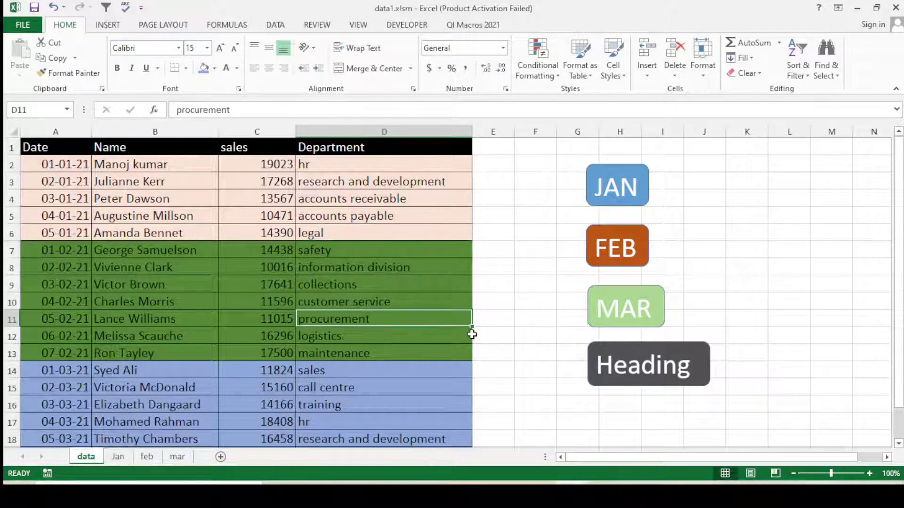
left_click(502, 319)
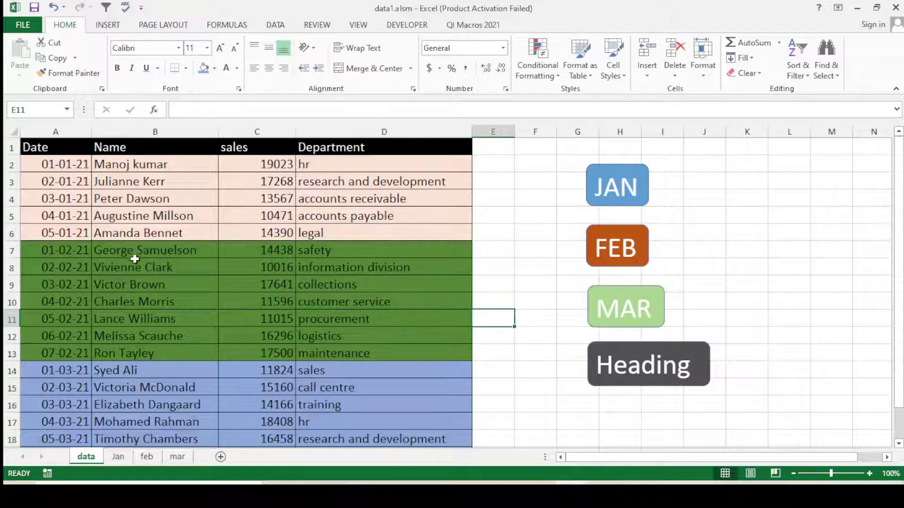
scroll(151, 262, "down", 2)
scroll(153, 264, "up", 2)
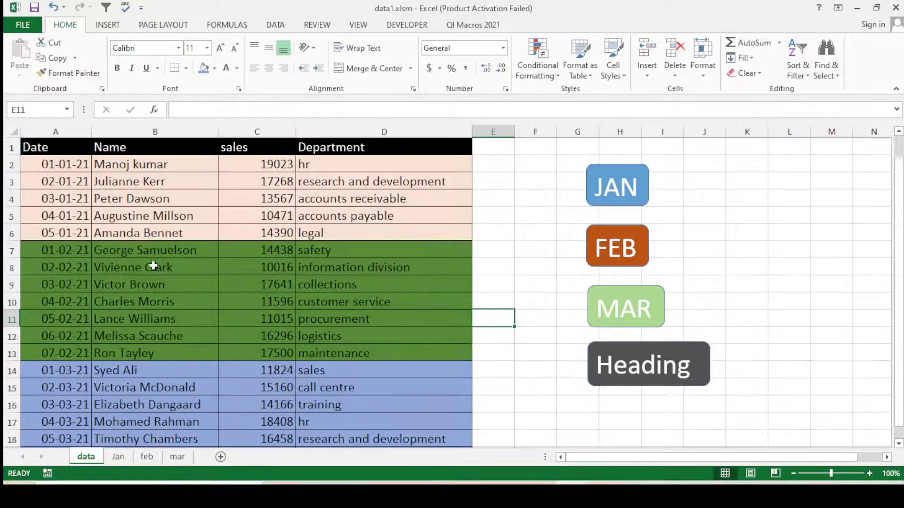
Step: Select the headers and first January row, then look over the January, February and March names
left_click(170, 175)
mouse_move(55, 149)
left_mouse_down()
mouse_move(125, 145)
mouse_move(373, 169)
mouse_move(347, 169)
left_mouse_up()
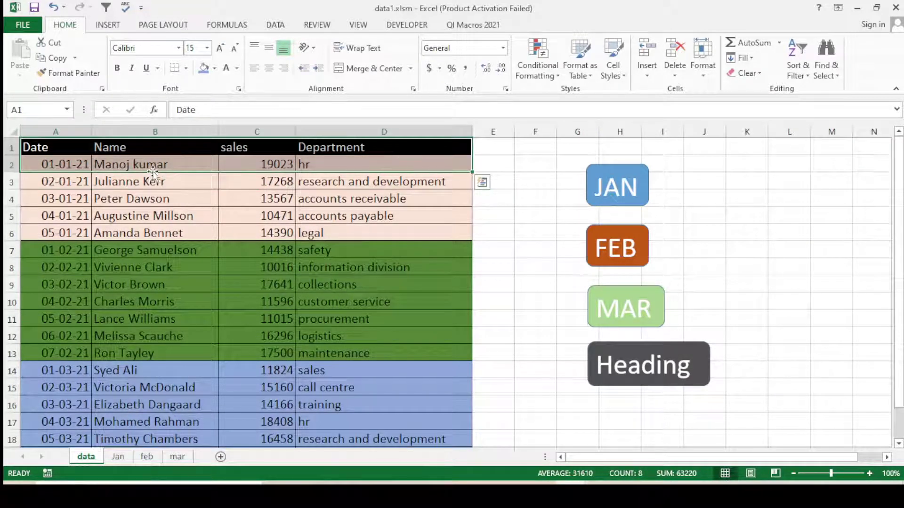
left_click(69, 178)
left_click(178, 214)
left_click(134, 256)
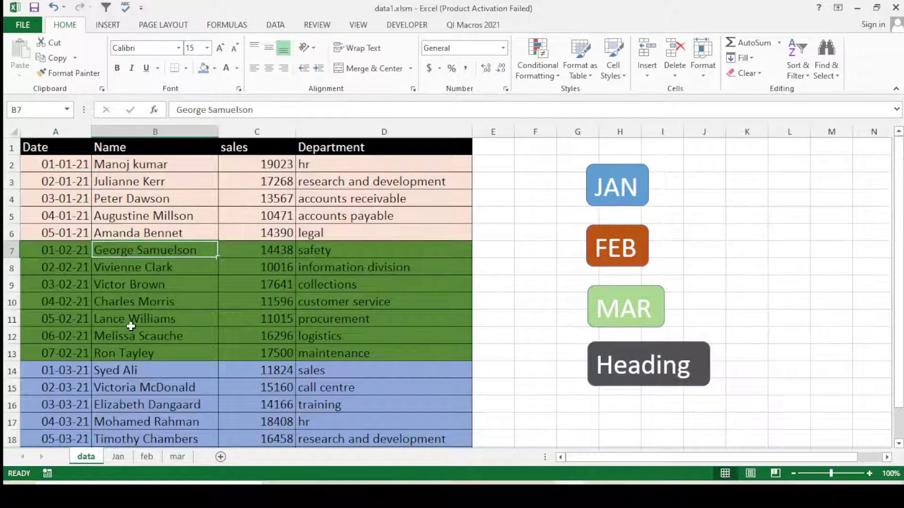
left_click(127, 319)
left_click(127, 388)
scroll(140, 398, "down", 2)
scroll(140, 397, "up", 2)
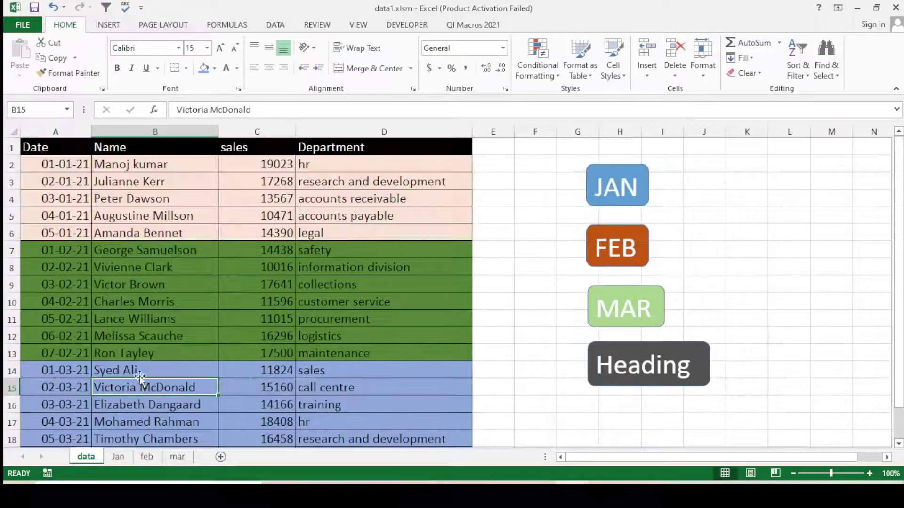
Step: Select the whole data table and review the January sales values
mouse_move(56, 164)
left_mouse_down()
mouse_move(144, 262)
mouse_move(386, 445)
left_mouse_up()
left_click(384, 329)
scroll(169, 331, "up", 1)
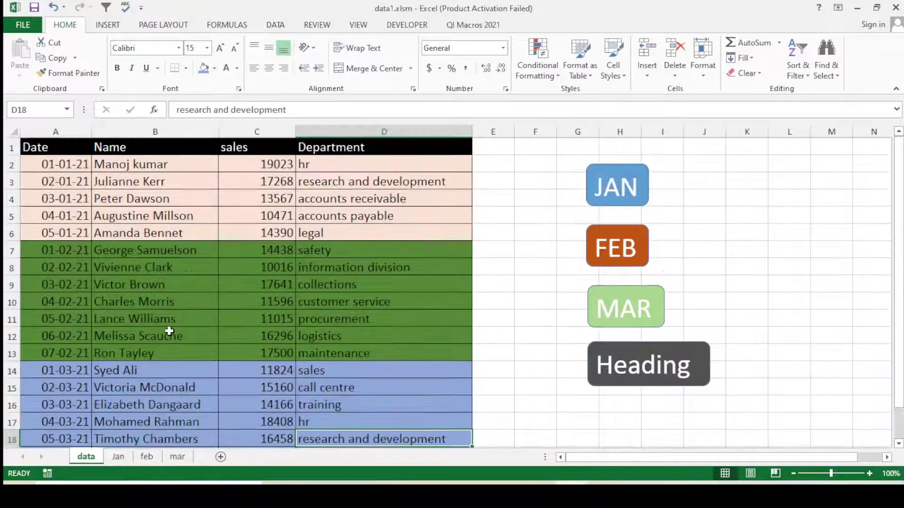
left_click(94, 172)
left_click(257, 179)
left_click(253, 215)
left_click(242, 232)
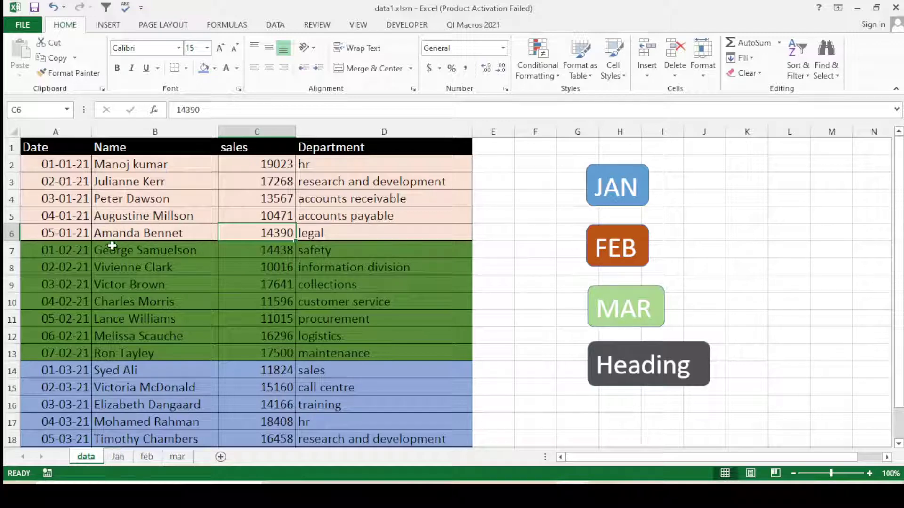
Step: Confirm the Jan sheet is still empty before copying
left_click(117, 457)
left_click(81, 172)
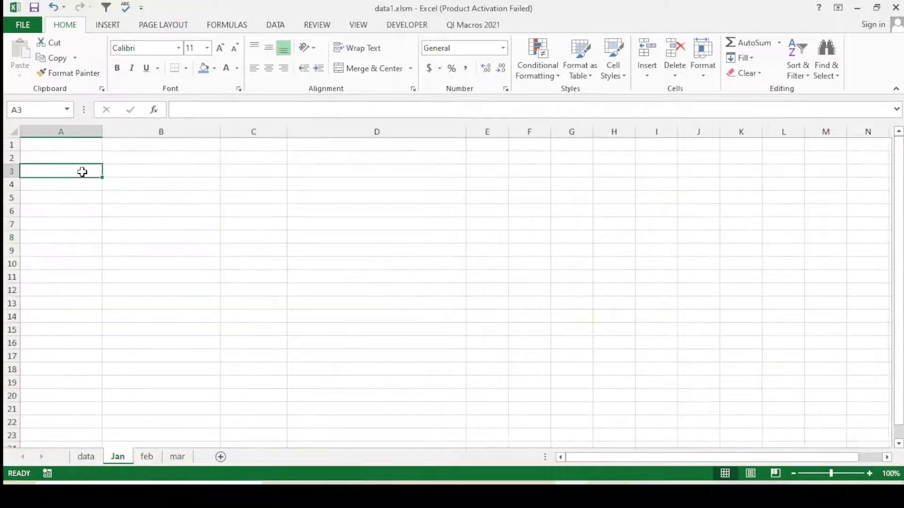
left_click_drag(117, 169, 288, 436)
left_click(236, 338)
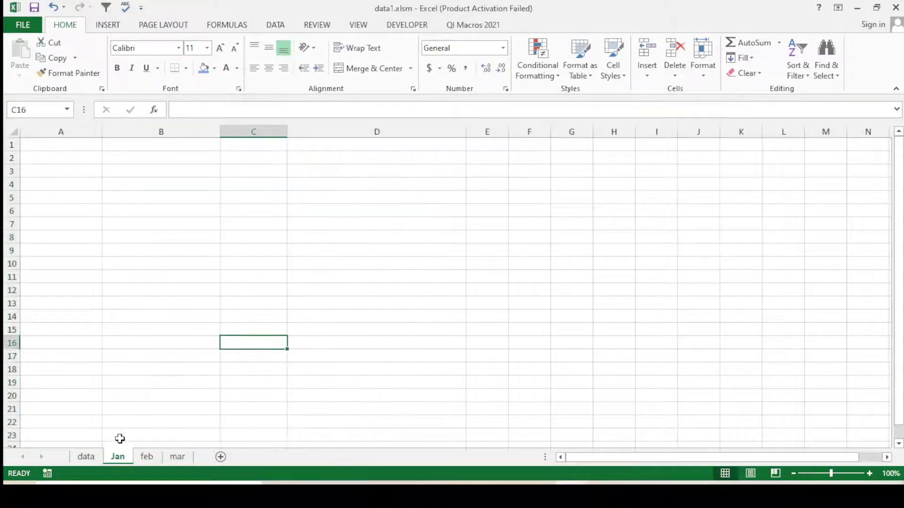
left_click(86, 457)
Step: Compare the February and March rows with the still-empty feb and mar sheets
left_click_drag(119, 259, 137, 319)
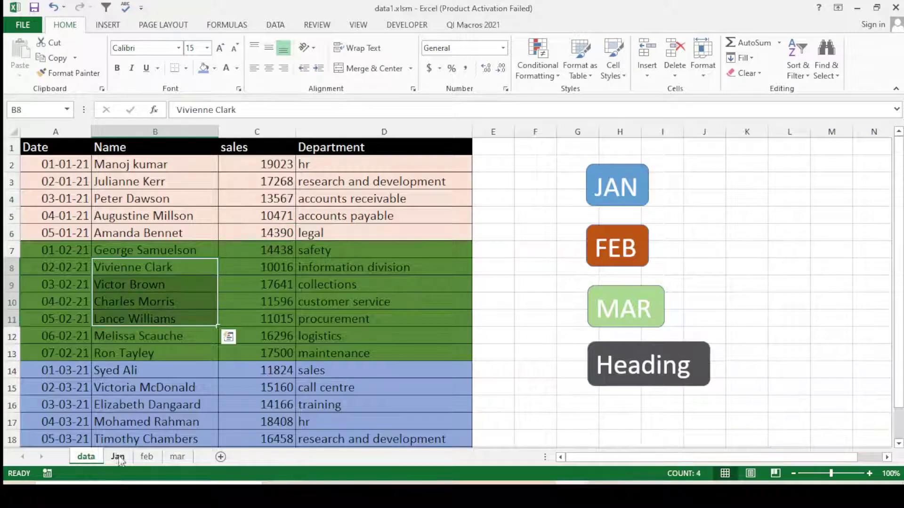
left_click(155, 459)
left_click(162, 256)
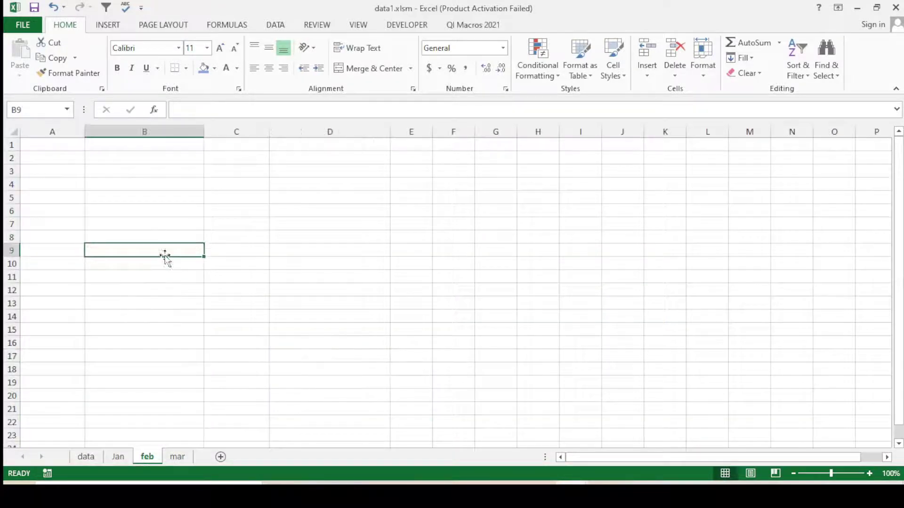
left_click(86, 456)
left_click(119, 388)
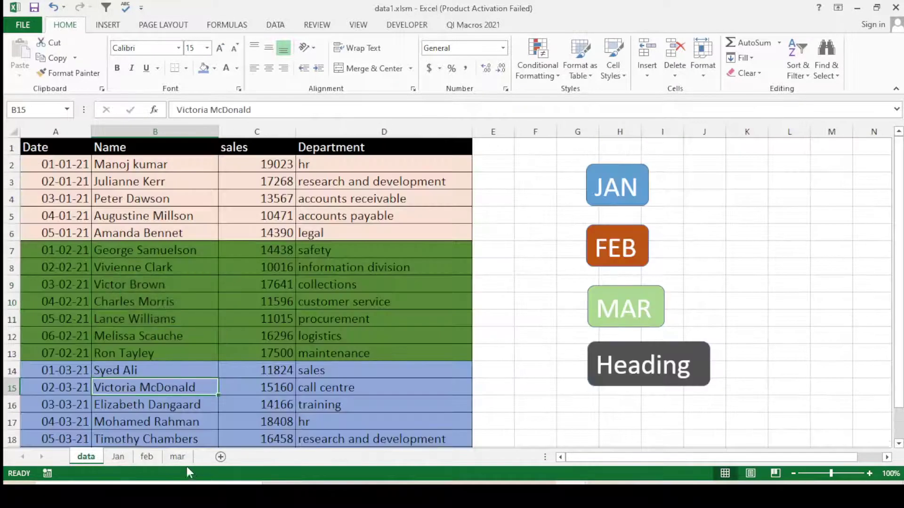
left_click(178, 457)
left_click(194, 243)
left_click(86, 457)
Step: Review the sales and department columns and recheck that the Jan sheet is empty
left_click(240, 147)
left_click(310, 165)
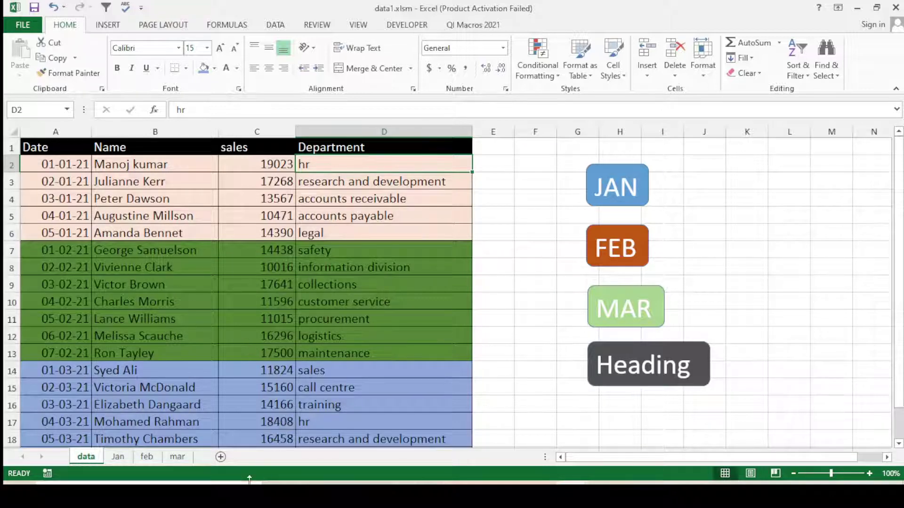
left_click(449, 341)
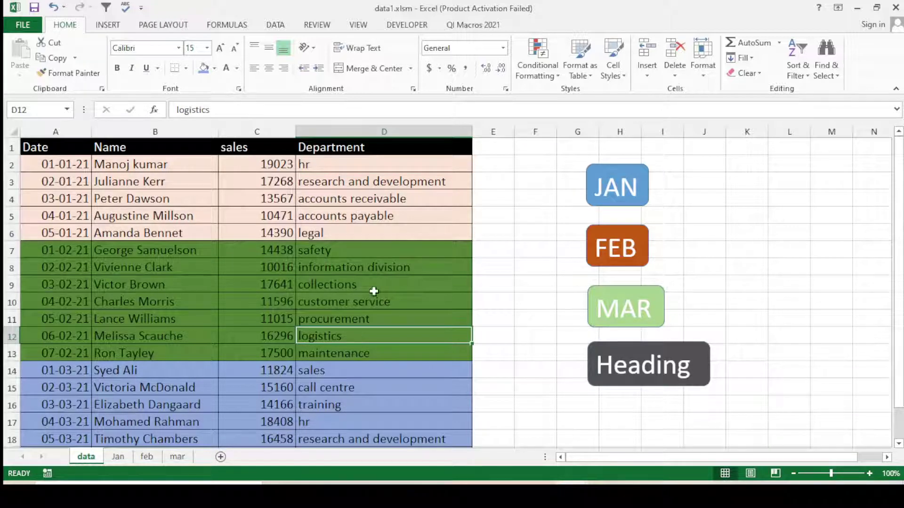
left_click(495, 265)
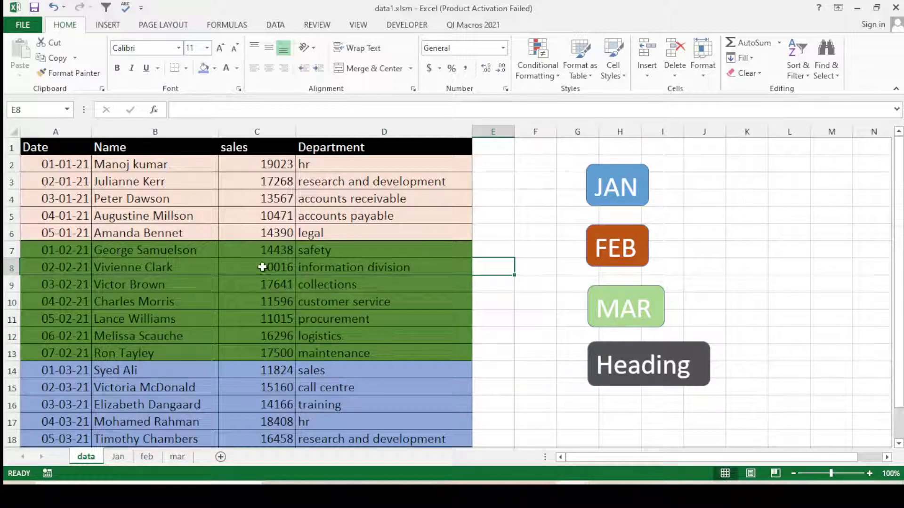
left_click(259, 250)
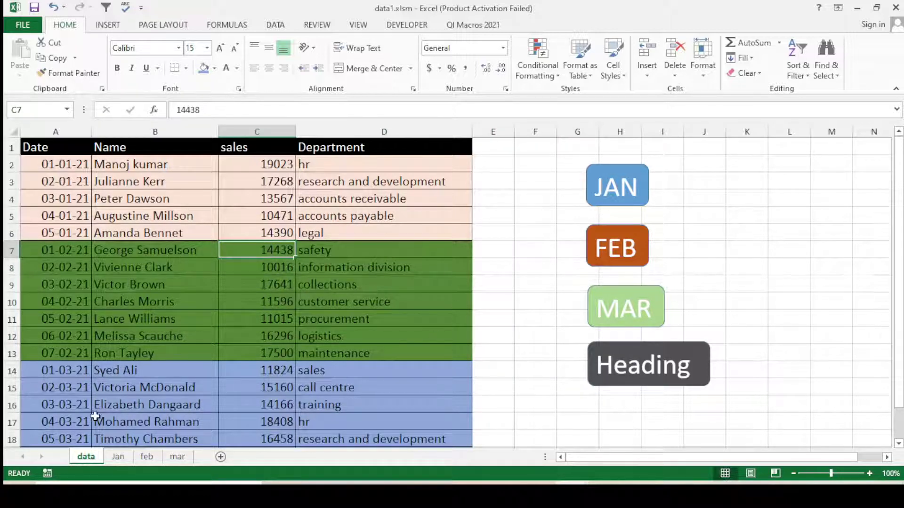
left_click(118, 457)
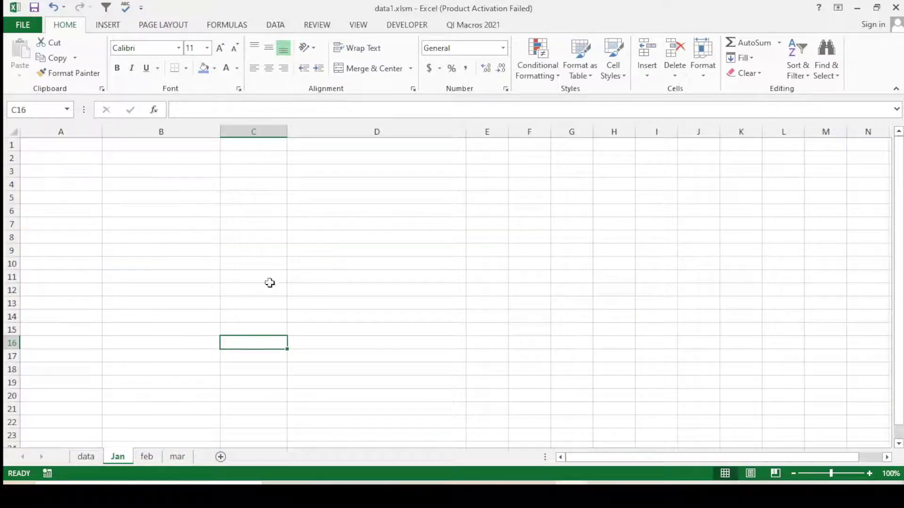
left_click(85, 456)
Step: Run the JAN macro to copy the January rows into the Jan sheet
left_click(543, 257)
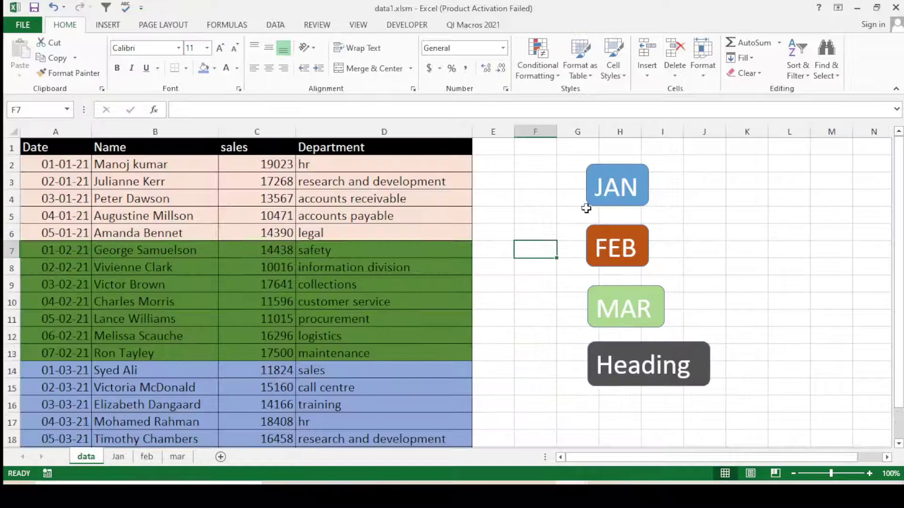
left_click(612, 196)
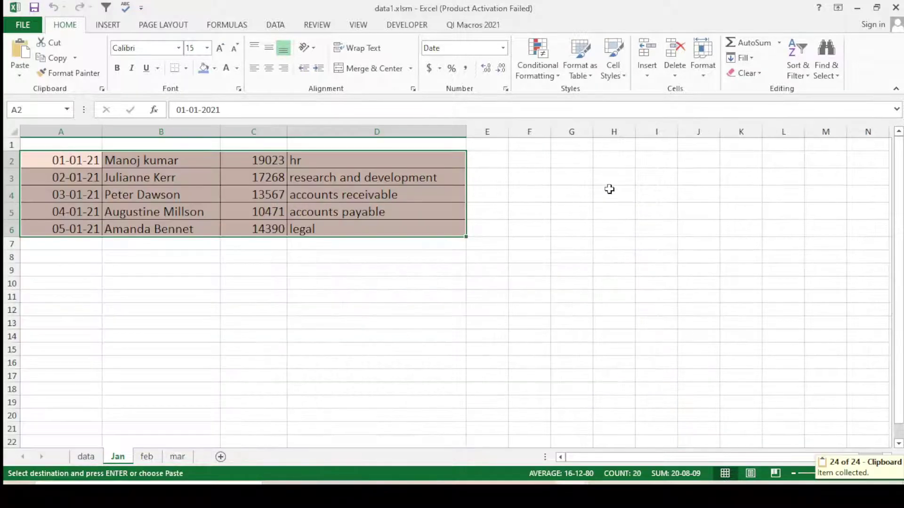
left_click(320, 283)
left_click_drag(54, 156, 369, 233)
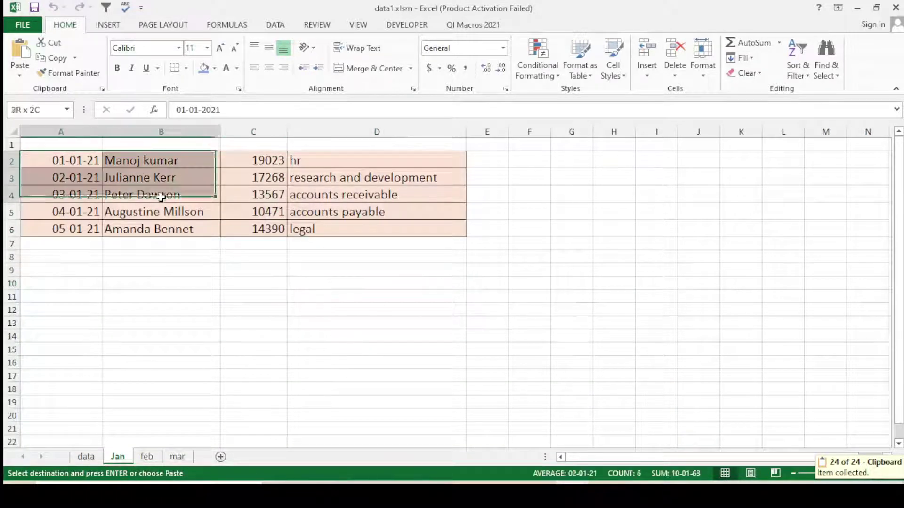
left_click(312, 279)
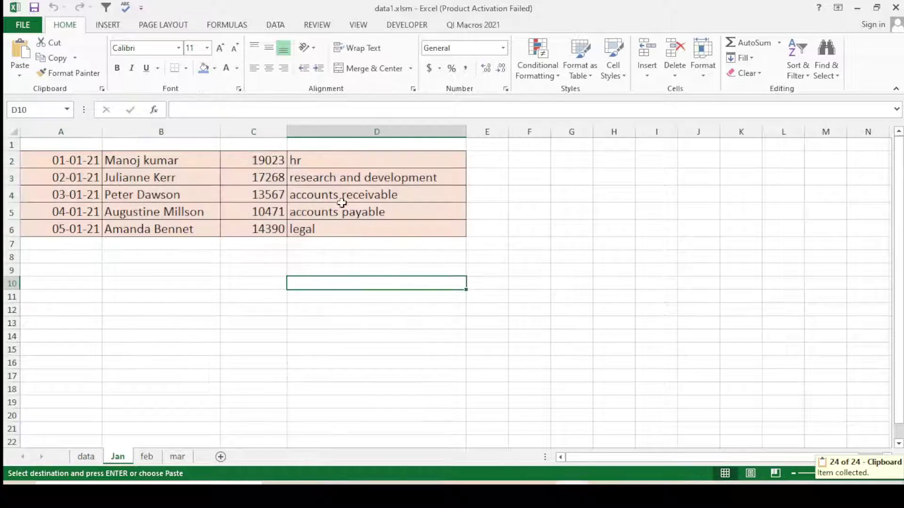
left_click(541, 230)
Step: Run the FEB macro to fill the feb sheet, and confirm mar stays empty
left_click(89, 455)
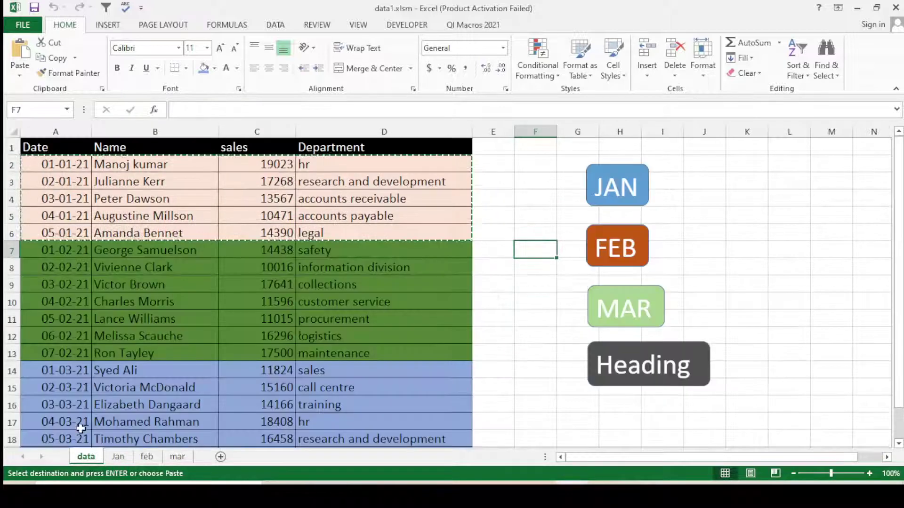
left_click(604, 257)
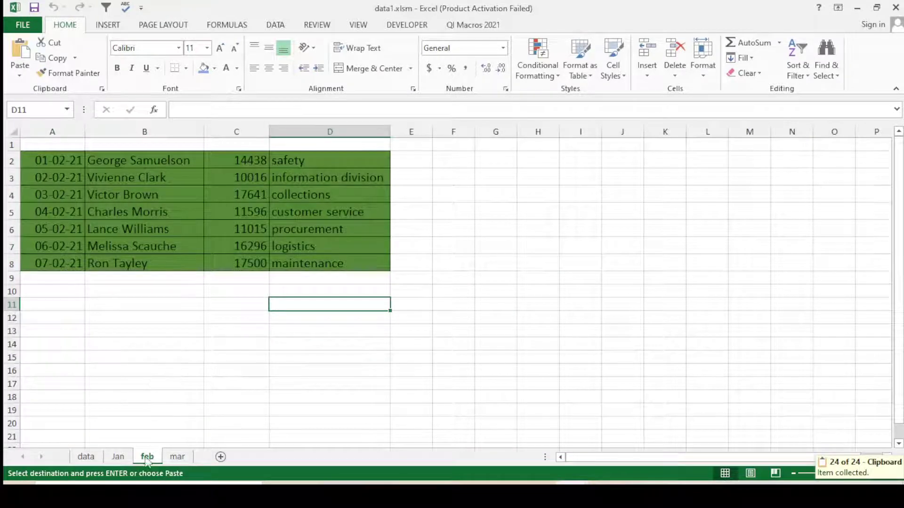
left_click(178, 457)
left_click(295, 251)
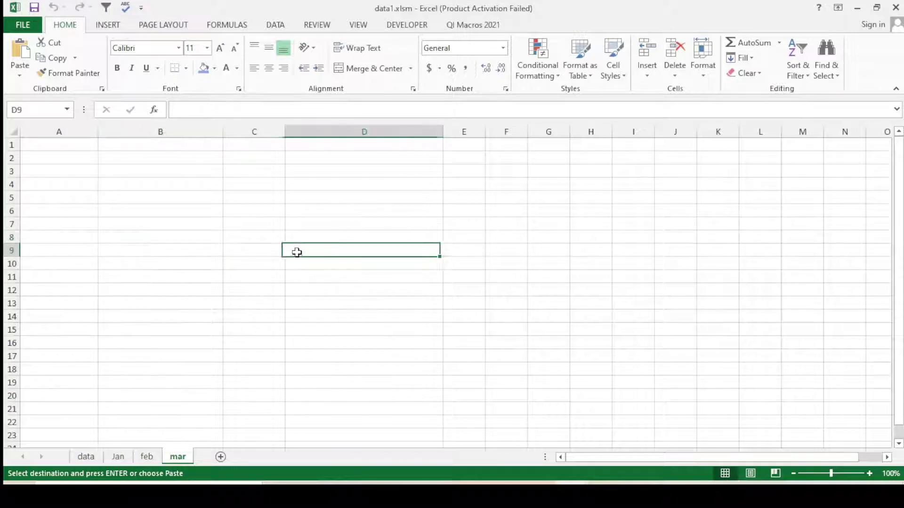
left_click(86, 457)
left_click(485, 338)
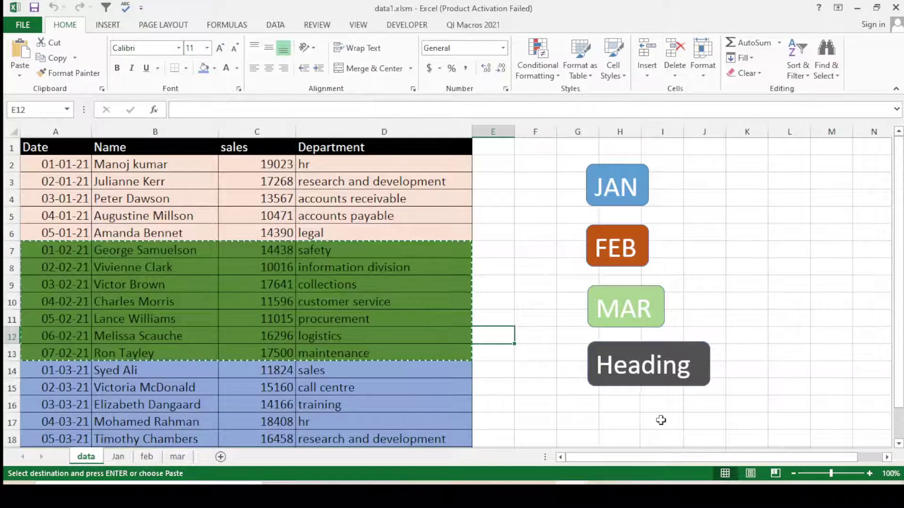
key("Escape")
left_click(519, 250)
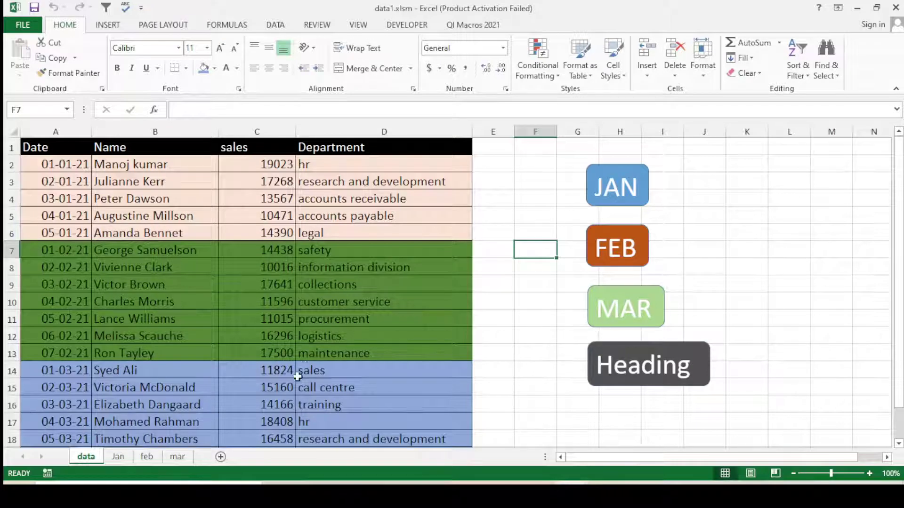
Step: Run the MAR macro and check the pasted March department entries on the mar sheet
scroll(440, 315, "down", 1)
scroll(591, 282, "up", 1)
left_click(621, 309)
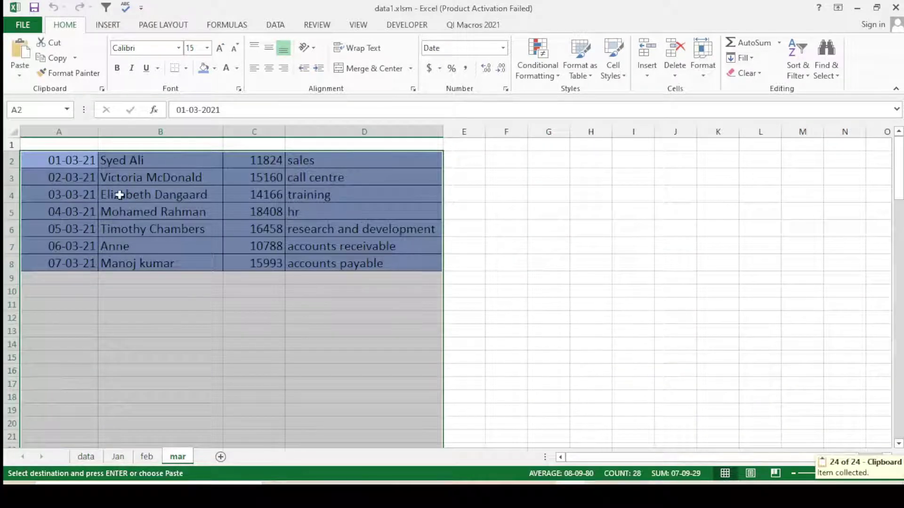
left_click(84, 194)
left_click(426, 190)
left_click(549, 262)
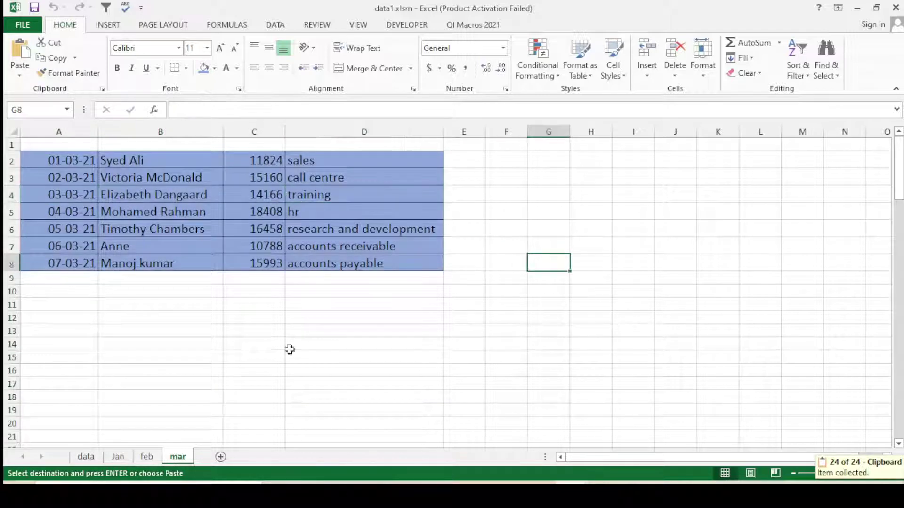
left_click(294, 229)
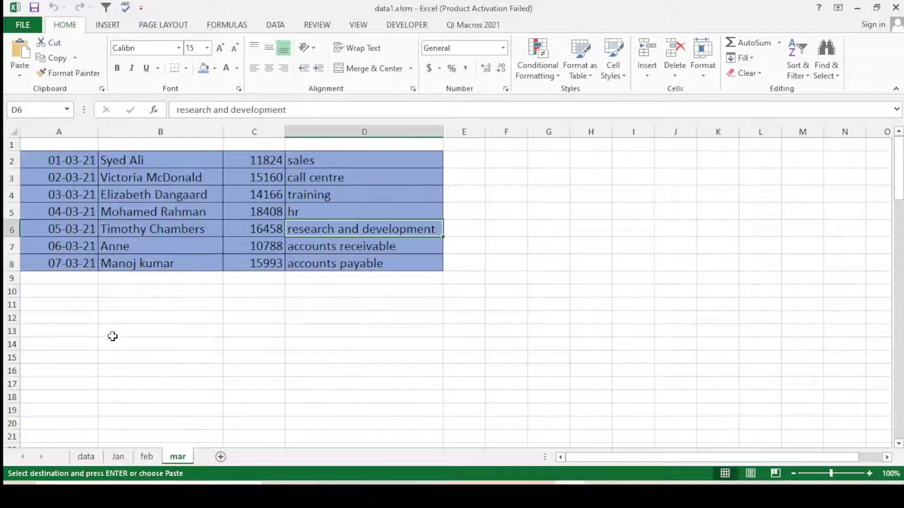
left_click(306, 246)
Step: Review the February, January and March rows on their sheets, then return to data
left_click(147, 457)
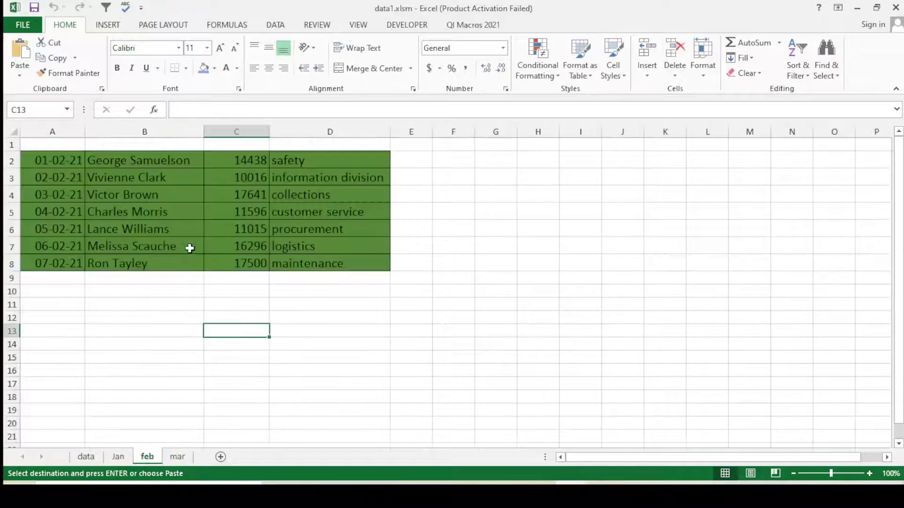
left_click(198, 249)
left_click(118, 457)
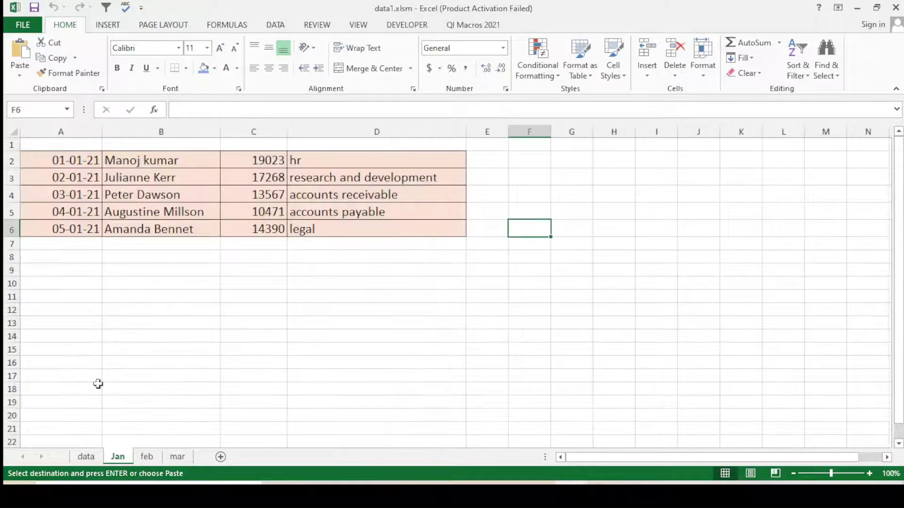
left_click(243, 249)
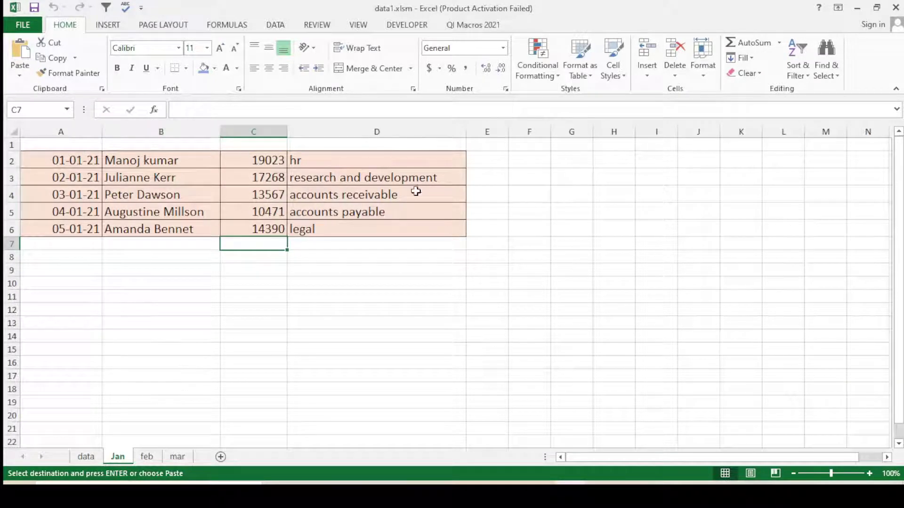
left_click(146, 456)
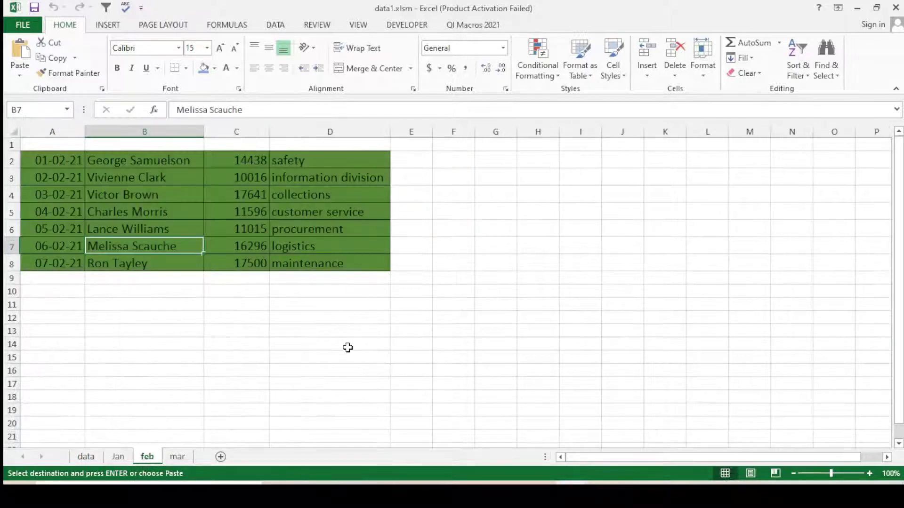
left_click(347, 333)
left_click(178, 457)
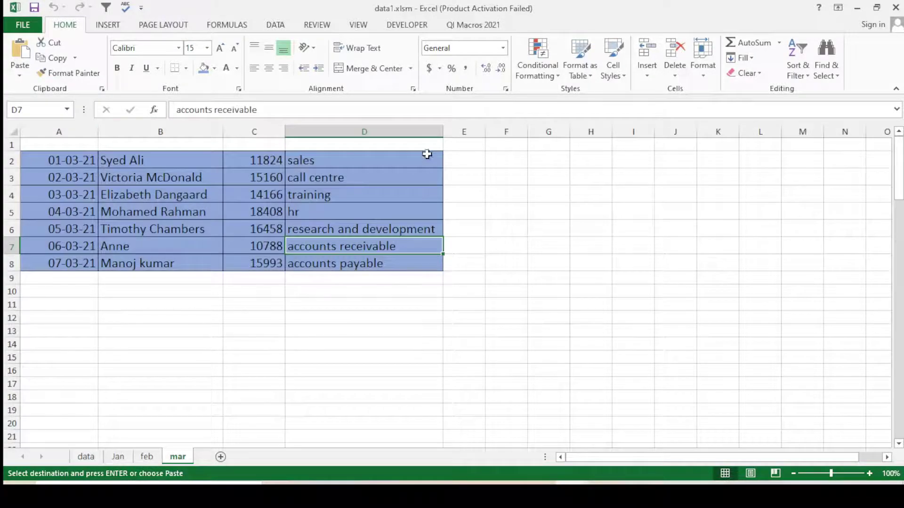
left_click(363, 399)
left_click(85, 456)
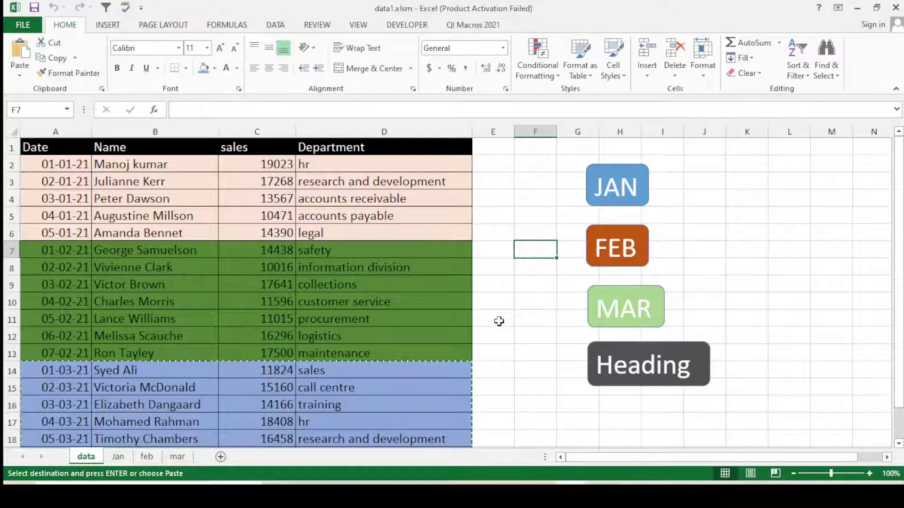
Step: Run the Heading macro and confirm mar, feb and Jan show the Date, Name, sales, Department headers
key("Escape")
left_click(487, 186)
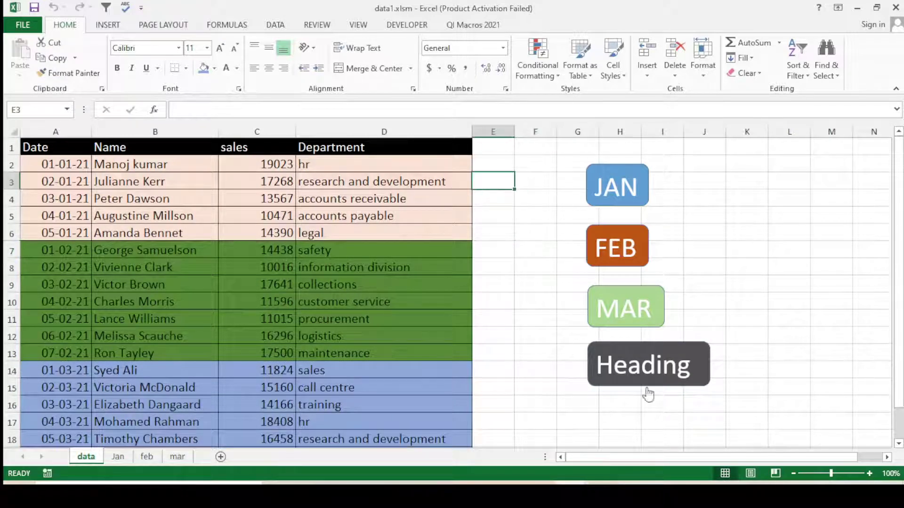
left_click(636, 370)
left_click(500, 279)
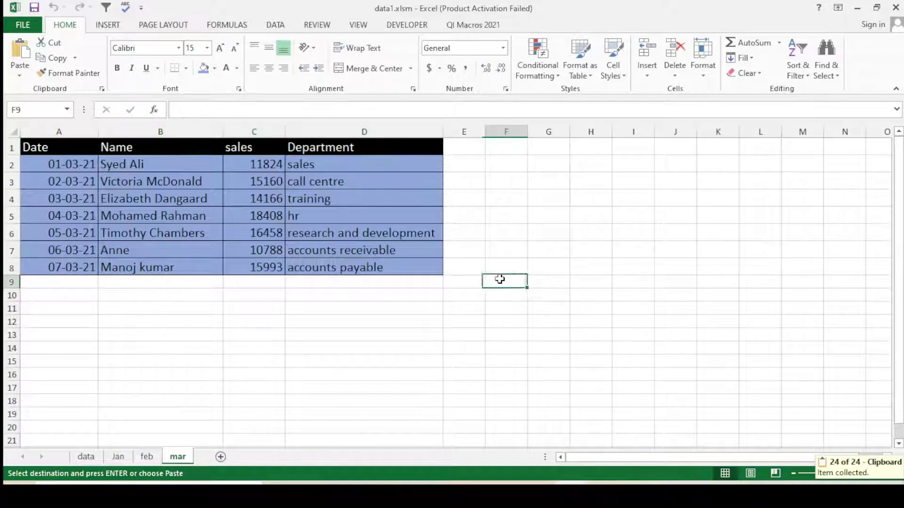
left_click(349, 163)
left_click(147, 457)
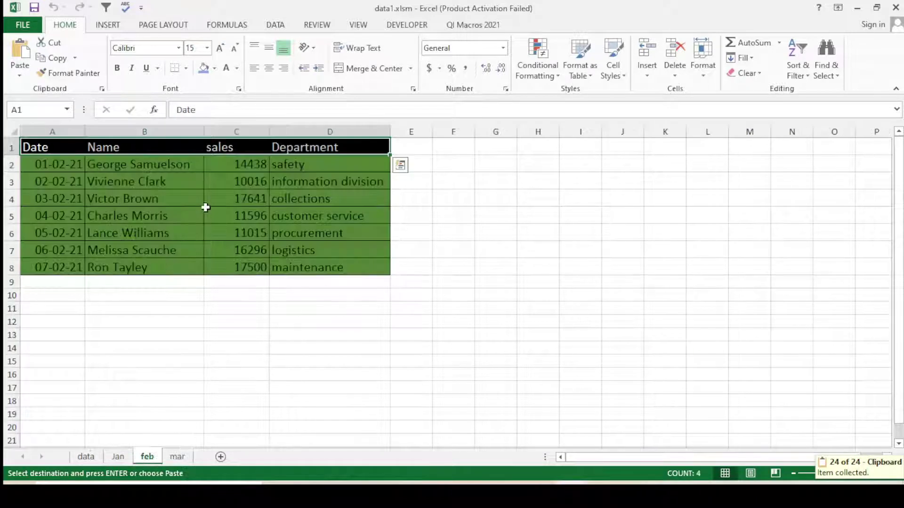
left_click_drag(289, 348, 288, 335)
left_click(117, 456)
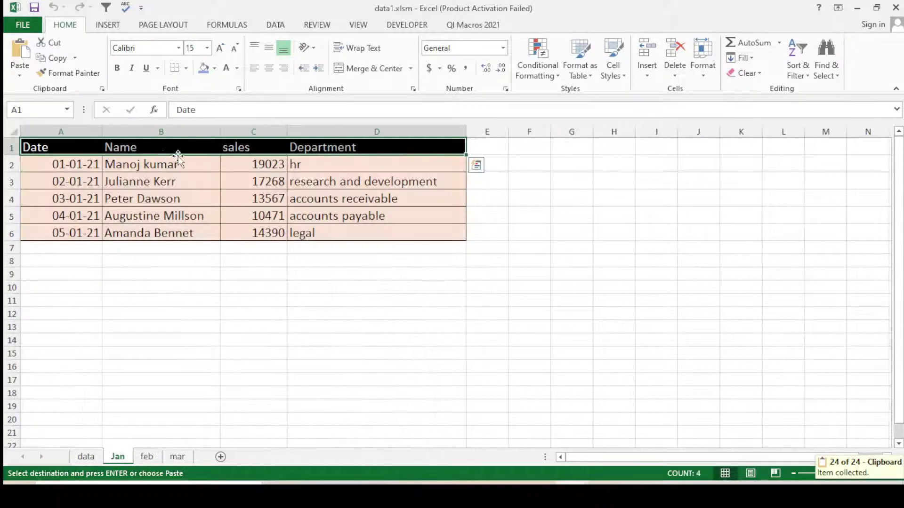
left_click(347, 232)
left_click(86, 457)
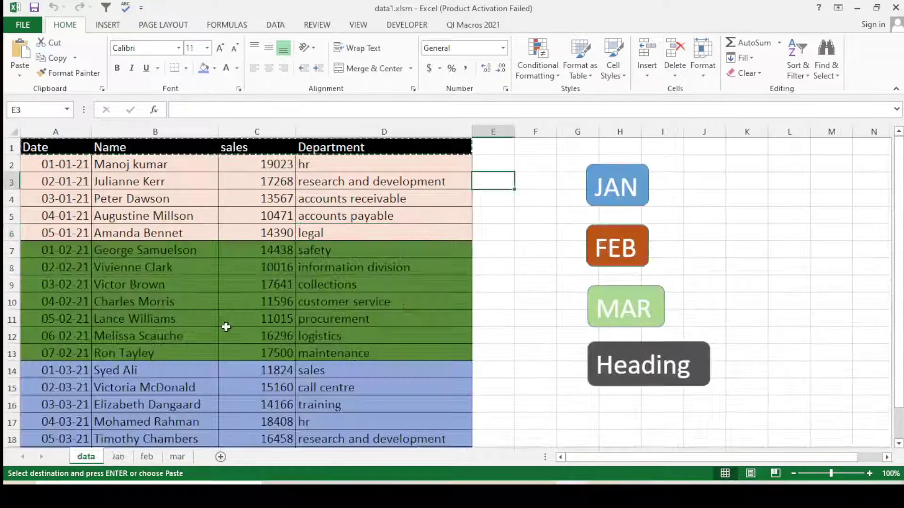
key("Escape")
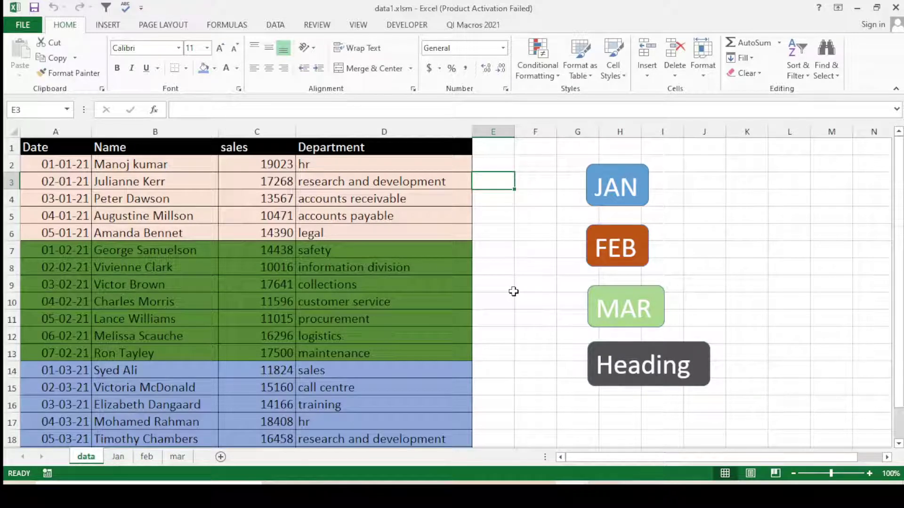
Step: Change the data sheet's C1 heading from 'sales' to 'target'
left_click(509, 263)
scroll(252, 306, "down", 3)
scroll(254, 304, "up", 3)
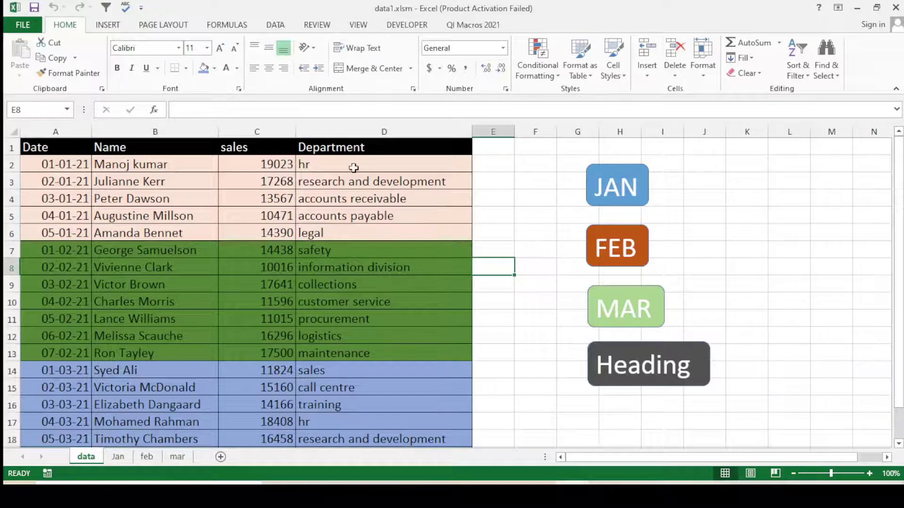
left_click(245, 147)
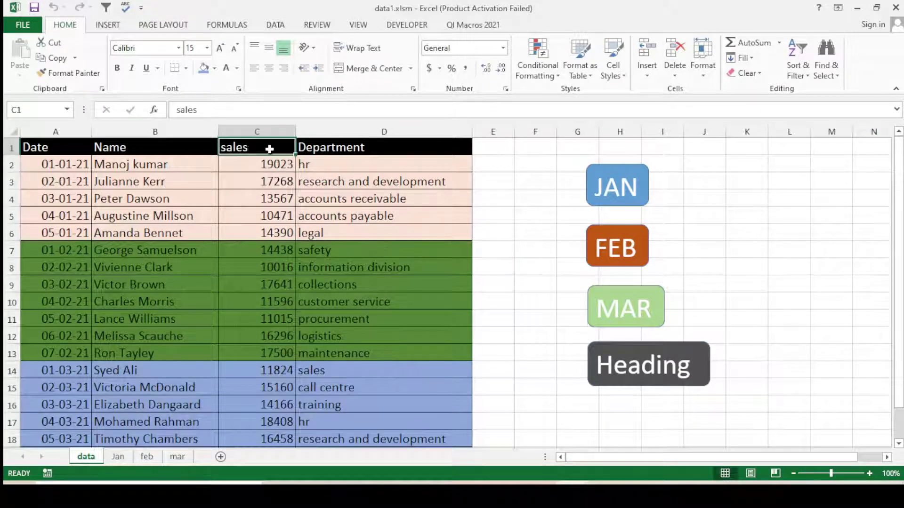
double_click(258, 147)
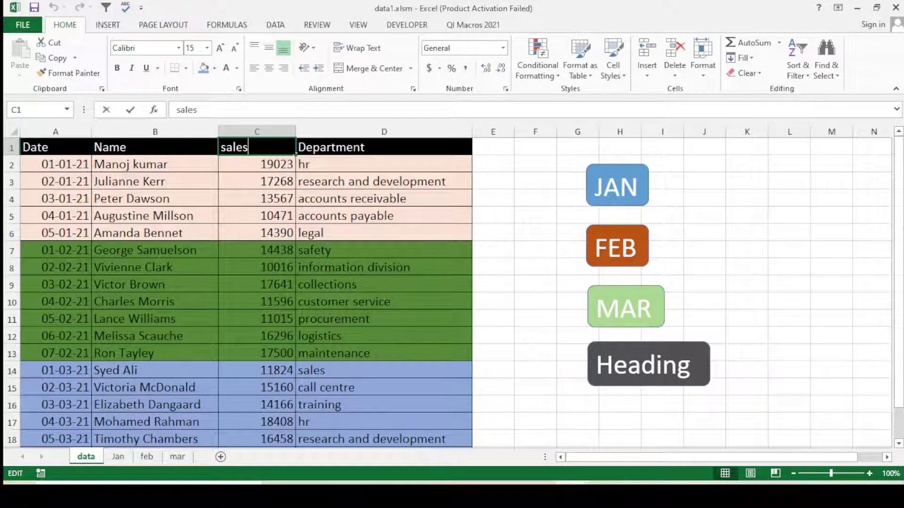
key("BackSpace")
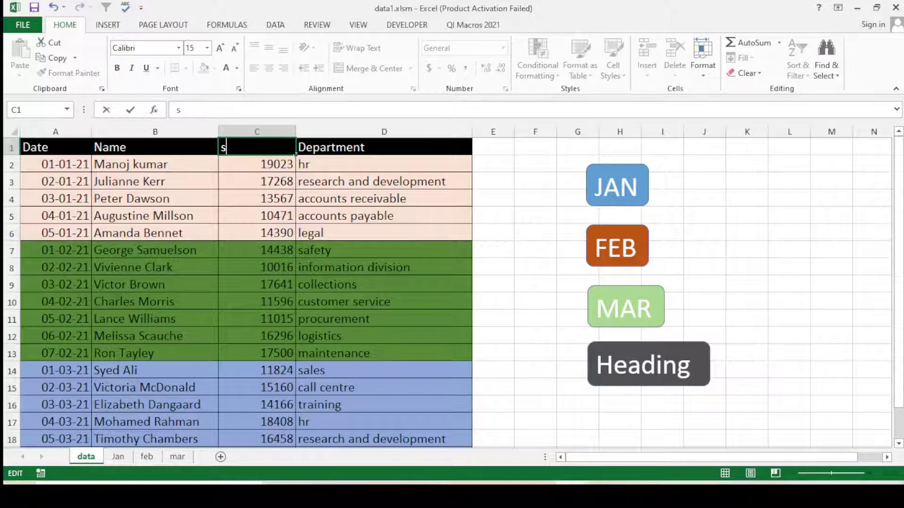
key("BackSpace")
type("get")
key("Return")
left_click(224, 358)
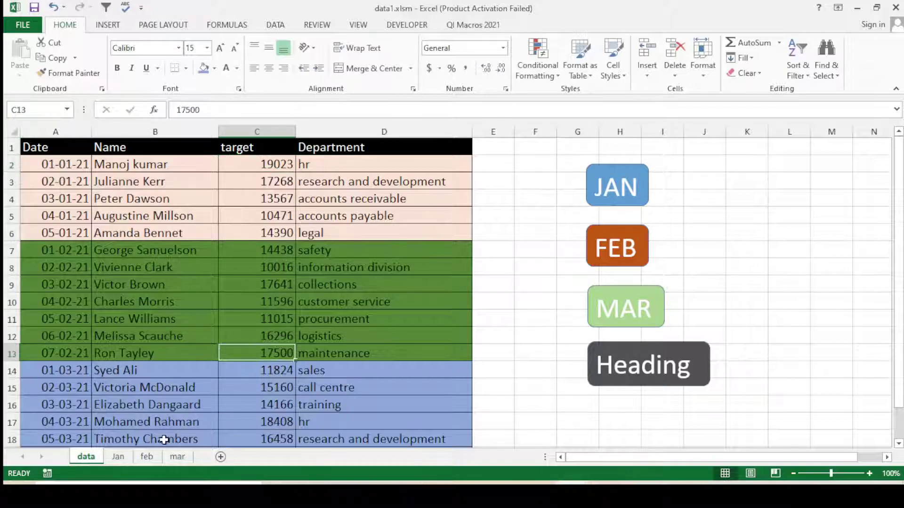
Step: Check that the Jan and feb sheets' headers still read sales
left_click(118, 457)
left_click(147, 457)
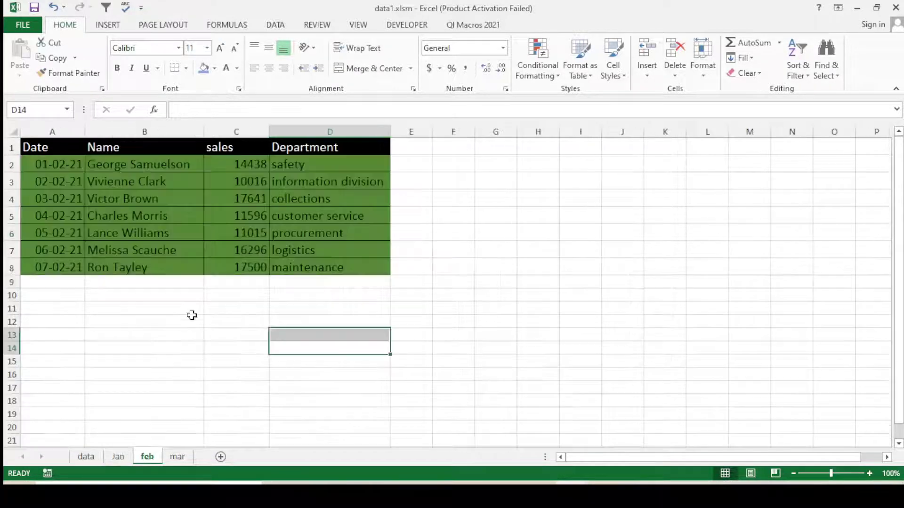
left_click(91, 458)
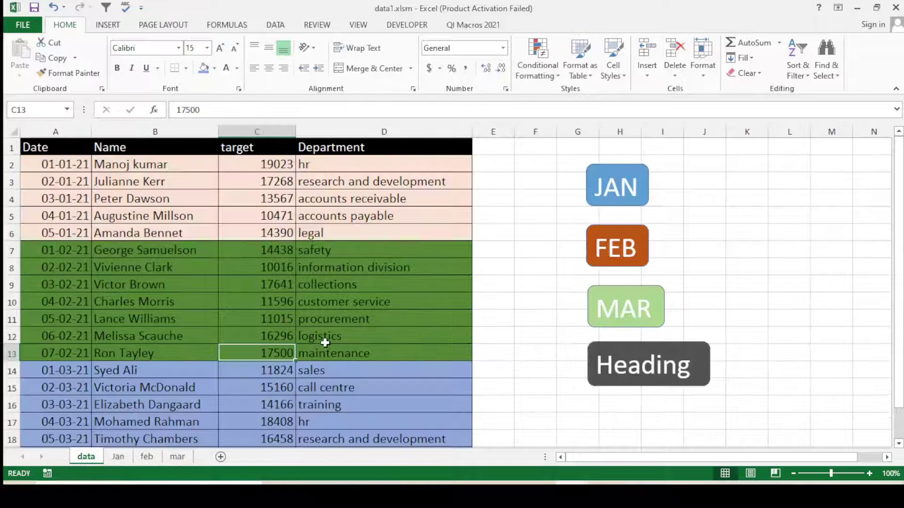
left_click(520, 339)
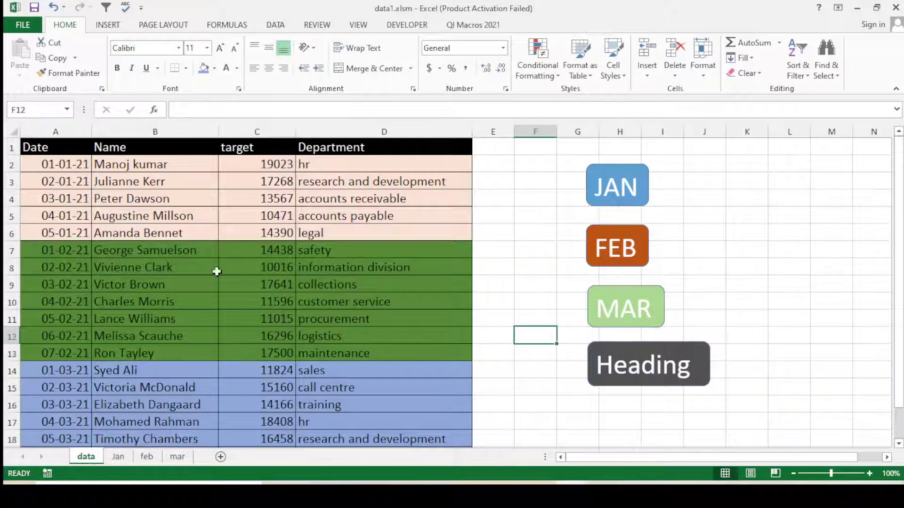
Step: Rerun the Heading macro and verify C1 reads target on the mar, feb and Jan sheets
left_click(624, 368)
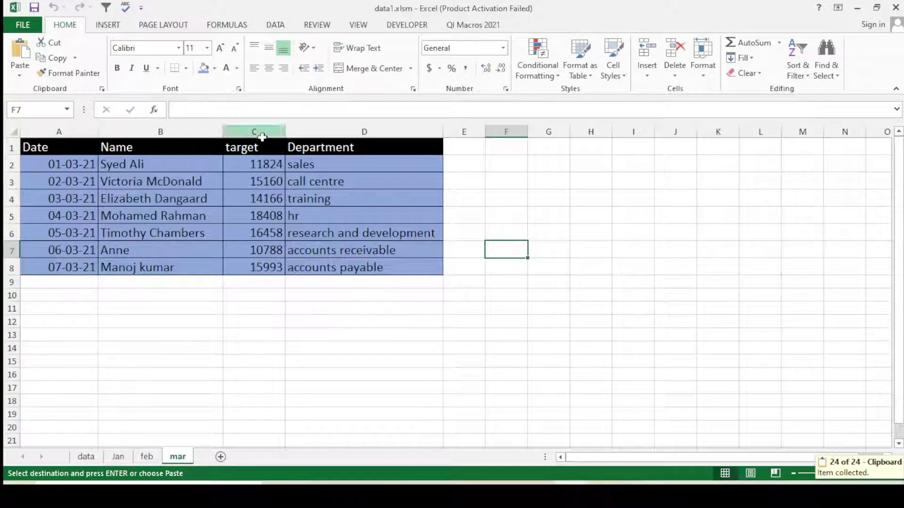
left_click(258, 132)
left_click(259, 146)
left_click(147, 457)
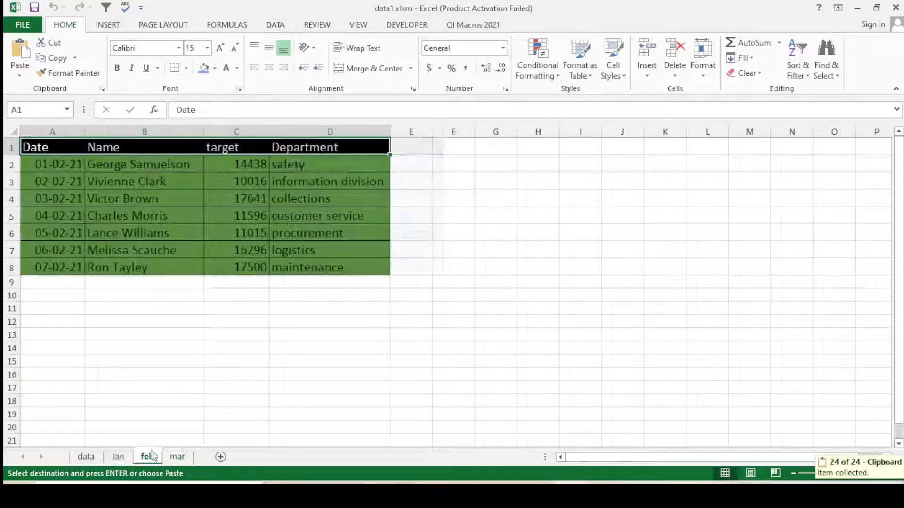
left_click(118, 456)
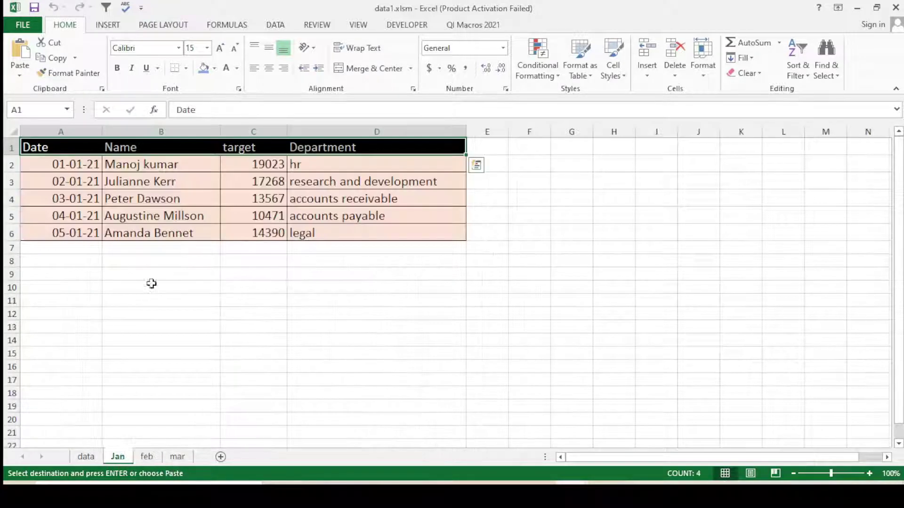
left_click(266, 148)
left_click(266, 312)
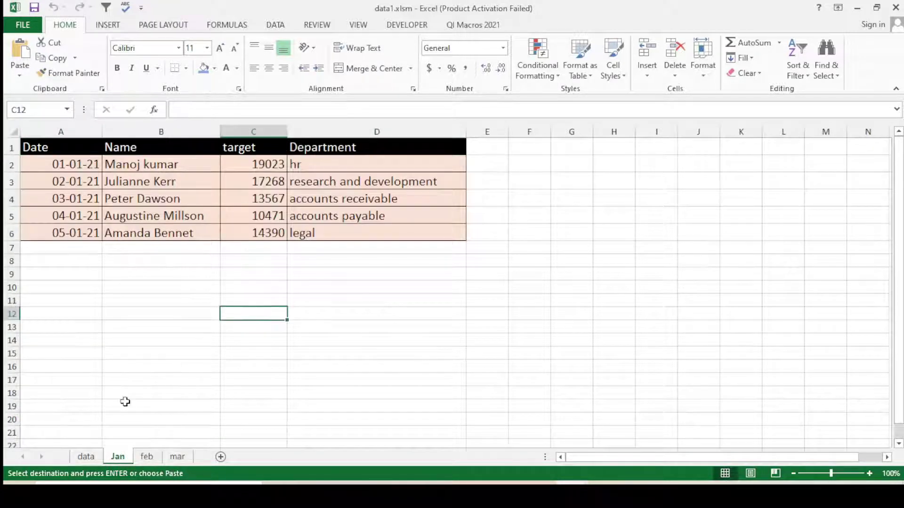
left_click(85, 456)
left_click(258, 301)
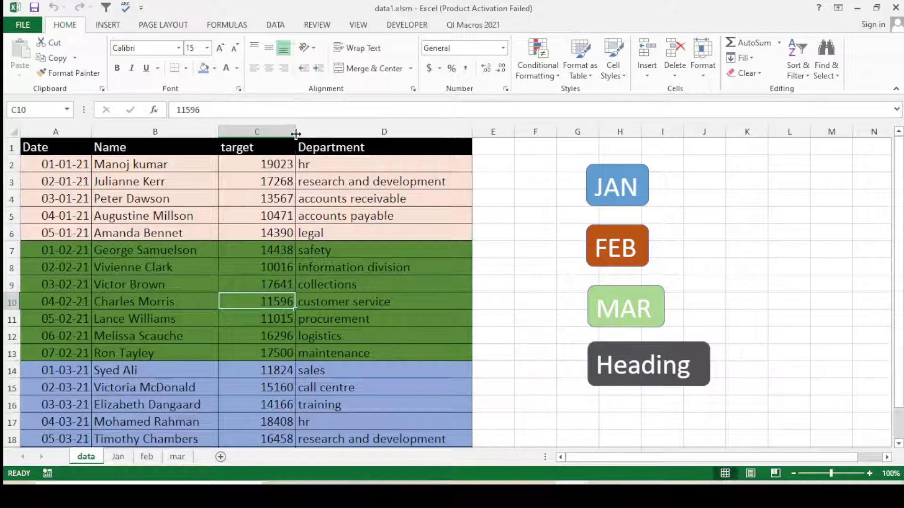
left_click_drag(296, 135, 305, 135)
left_click_drag(219, 132, 226, 133)
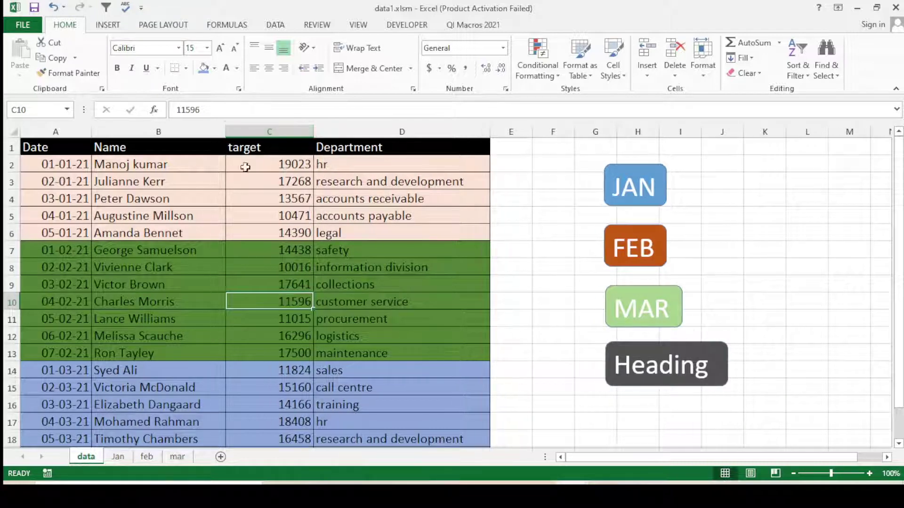
left_click(385, 285)
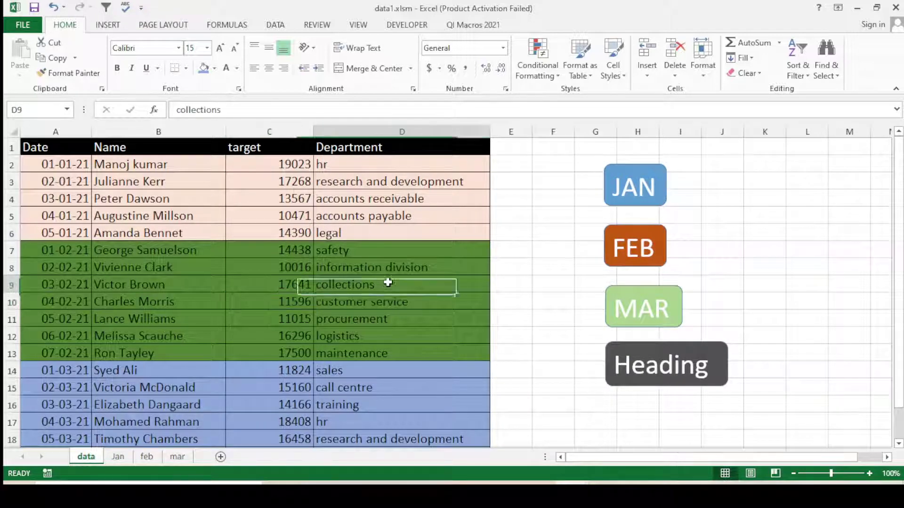
left_click(431, 202)
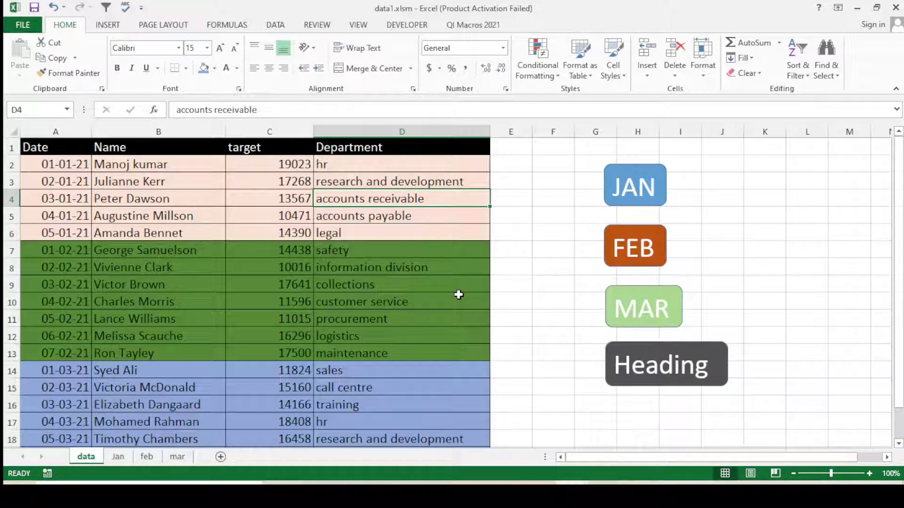
left_click(501, 314)
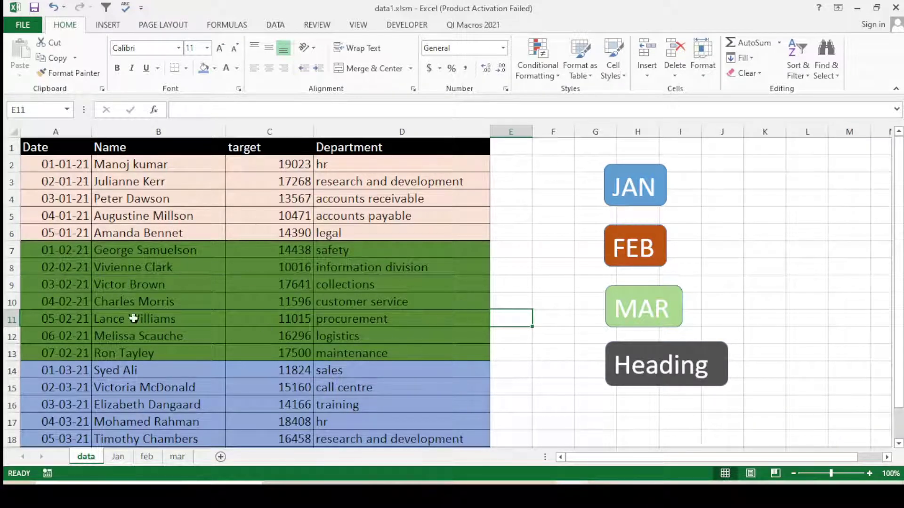
left_click(118, 456)
left_click(146, 457)
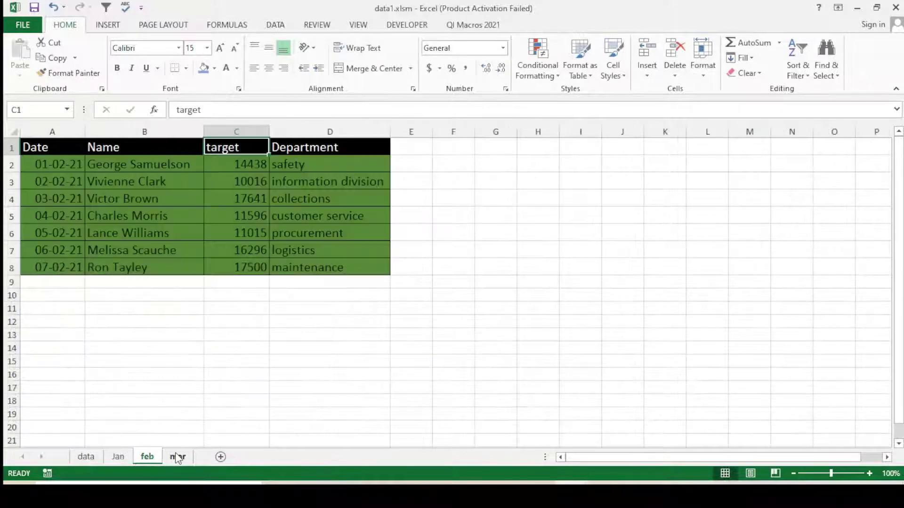
left_click(177, 457)
left_click(86, 456)
left_click(238, 386)
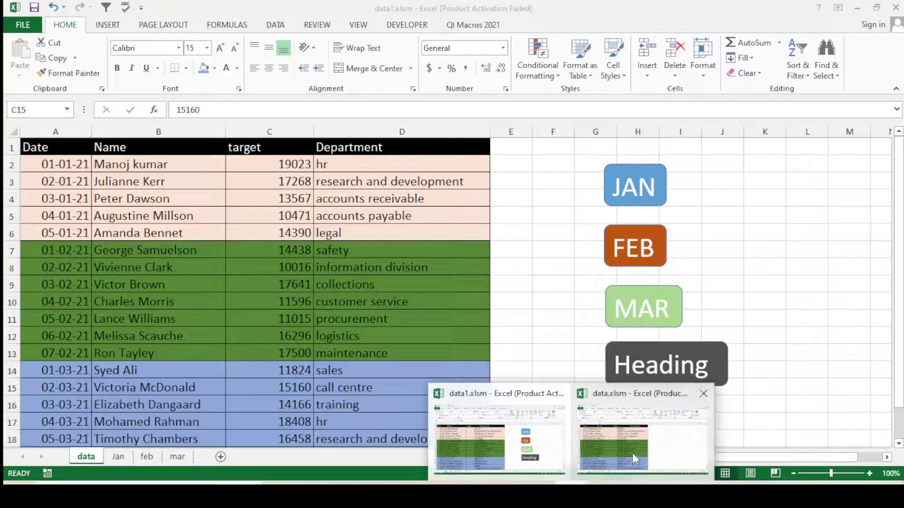
Step: Close data1.xlsm with Don't Save, leaving data.xlsm's data sheet in view
left_click(631, 453)
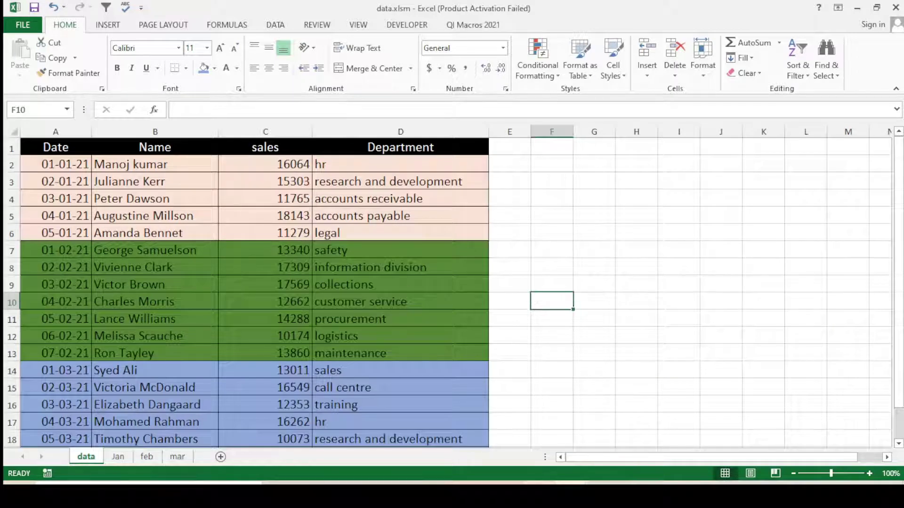
left_click(484, 436)
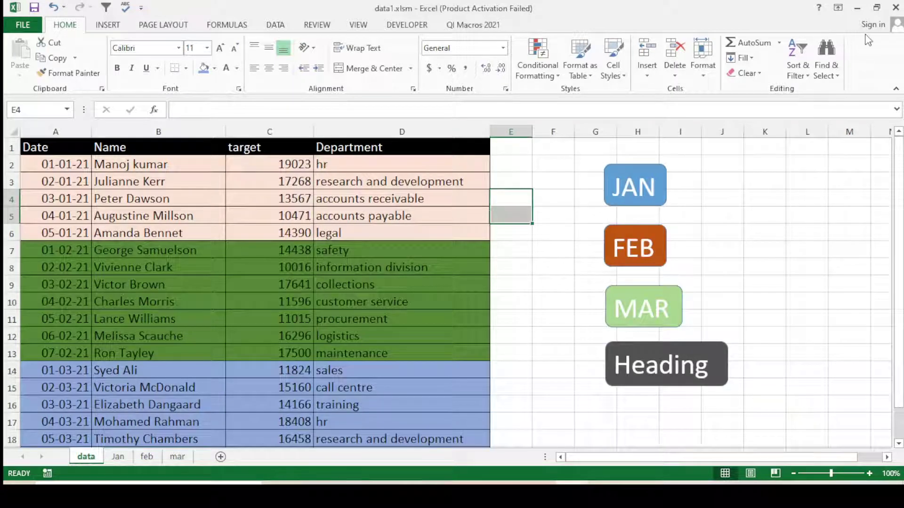
left_click(895, 7)
left_click(453, 271)
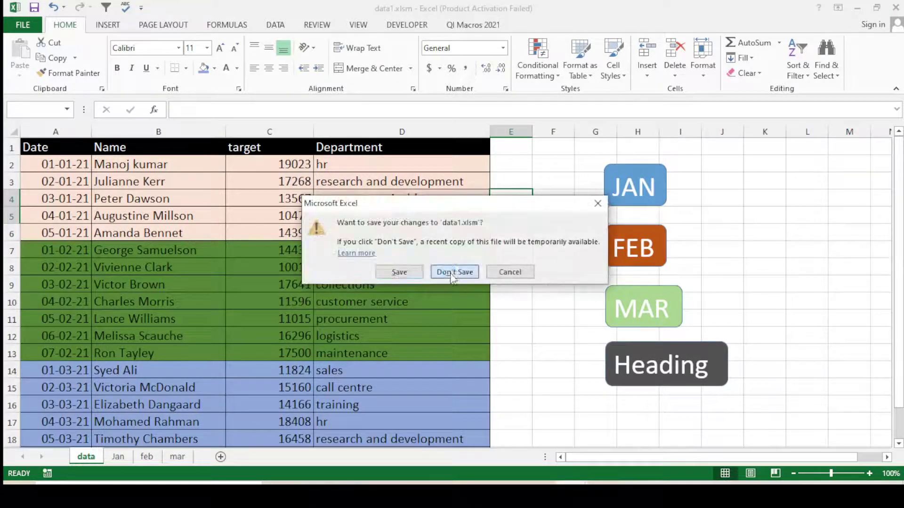
key("Up")
scroll(288, 262, "down", 5)
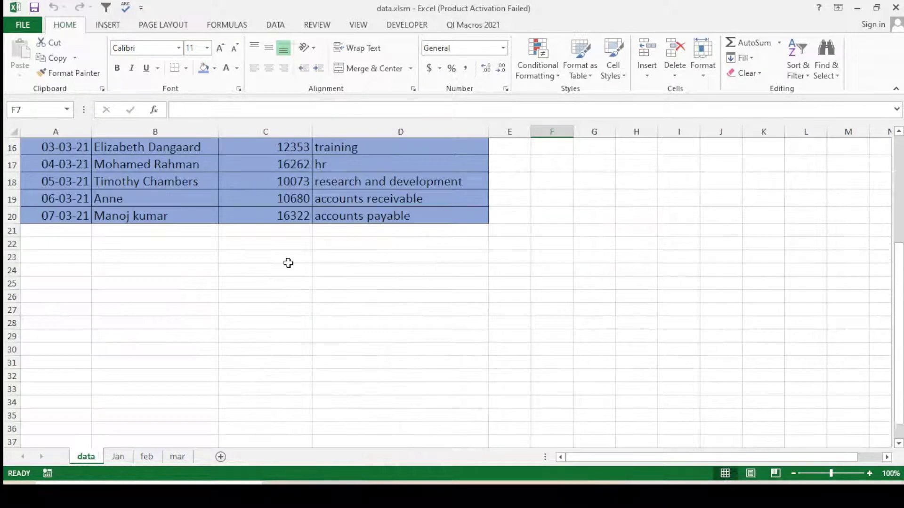
scroll(288, 262, "up", 5)
left_click(290, 229)
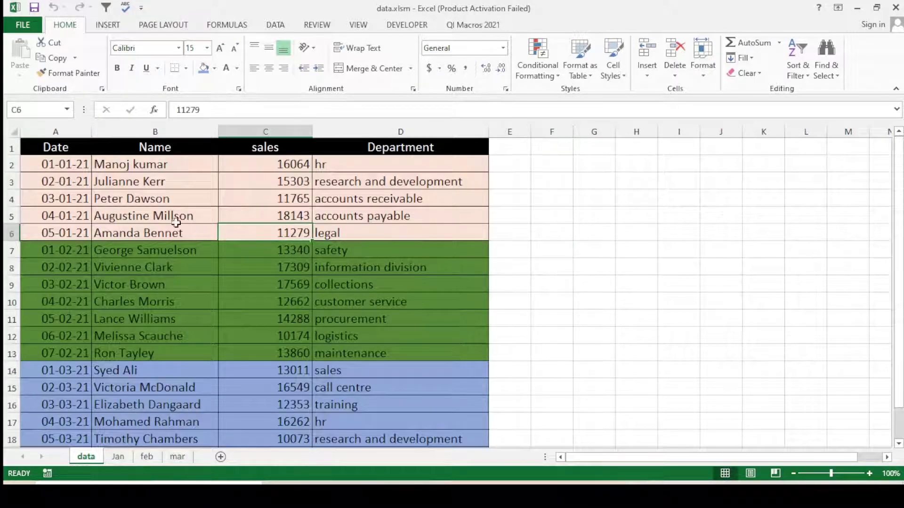
left_click(260, 220)
mouse_move(55, 147)
left_mouse_down()
mouse_move(485, 443)
mouse_move(460, 447)
left_mouse_up()
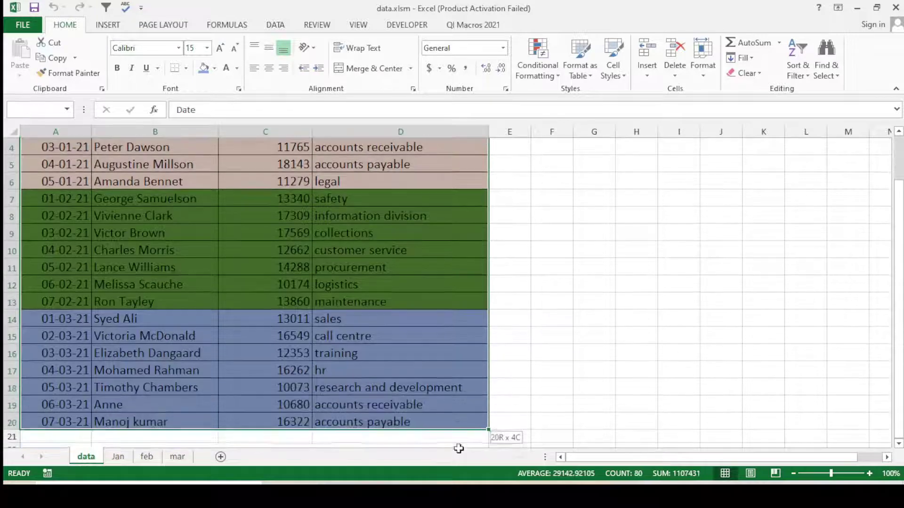
left_click(238, 271)
scroll(82, 215, "up", 1)
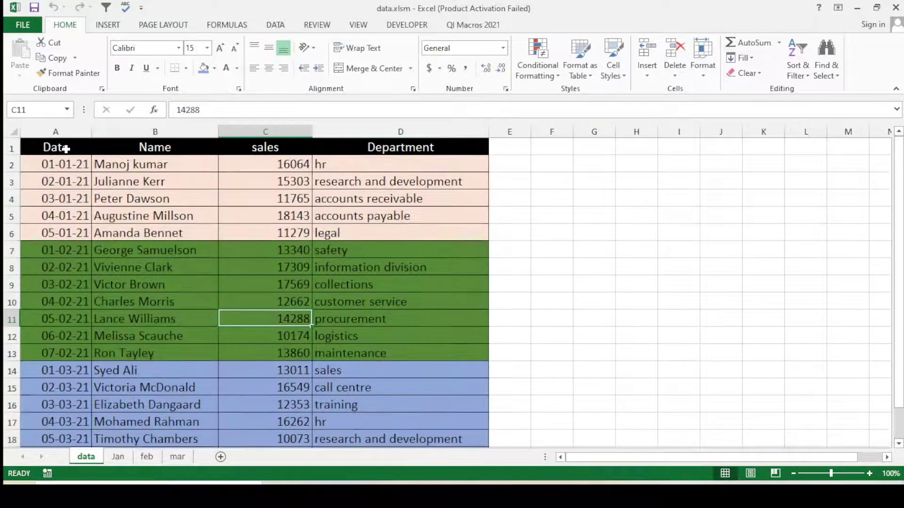
left_click_drag(64, 146, 56, 419)
left_click(123, 301)
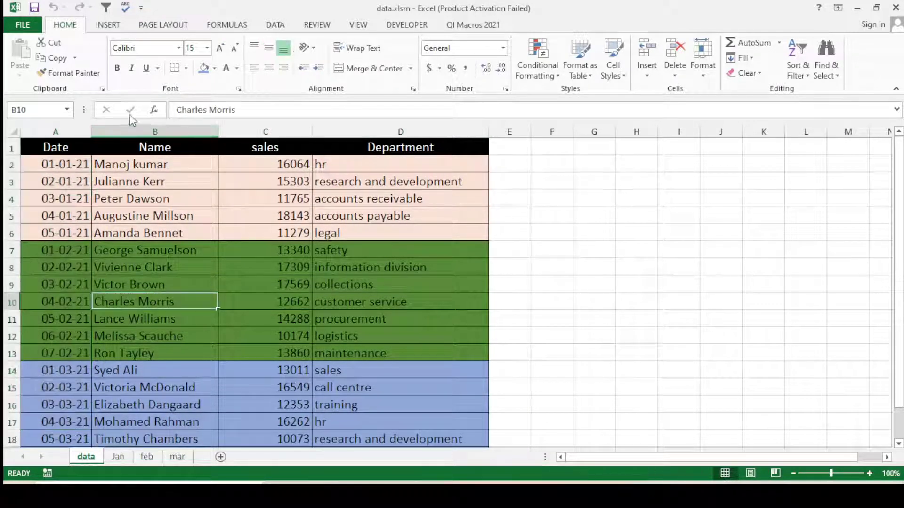
left_click(142, 147)
left_click(156, 233)
left_click(259, 148)
left_click(264, 216)
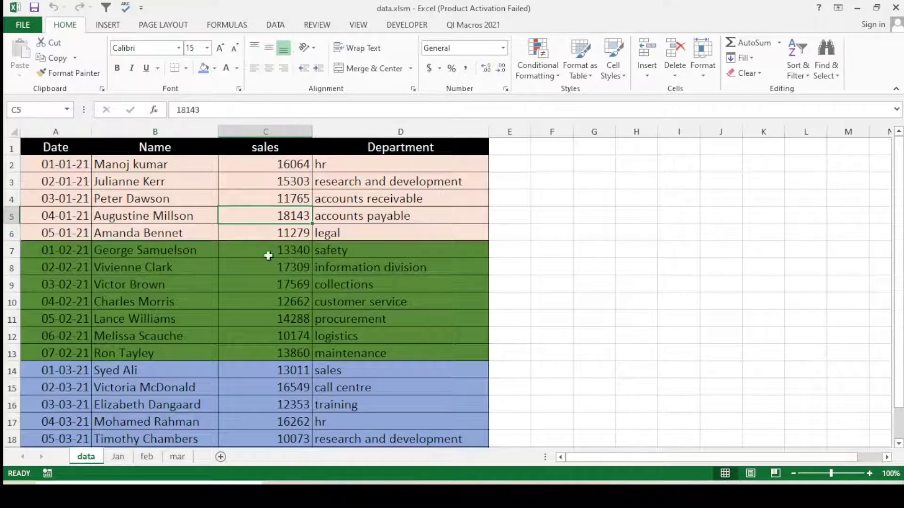
left_click(414, 148)
left_click(417, 250)
left_click(424, 285)
left_click(434, 387)
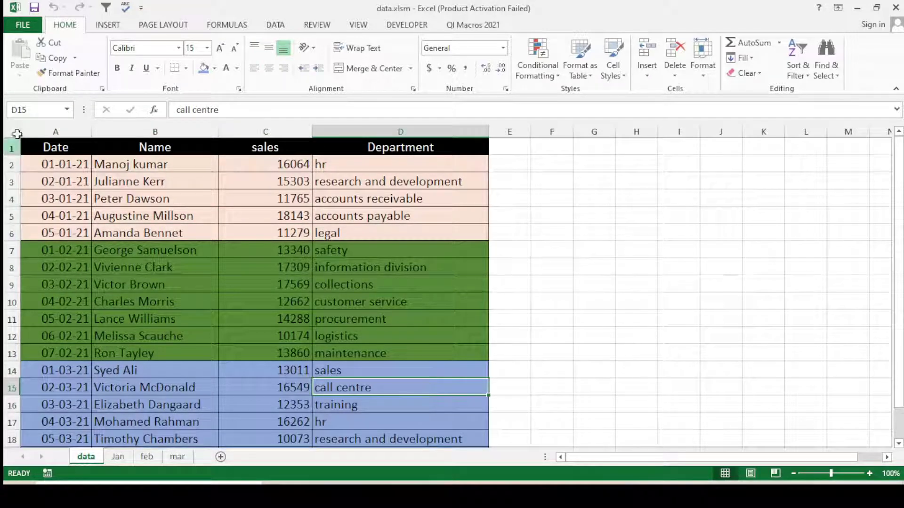
left_click_drag(45, 148, 350, 244)
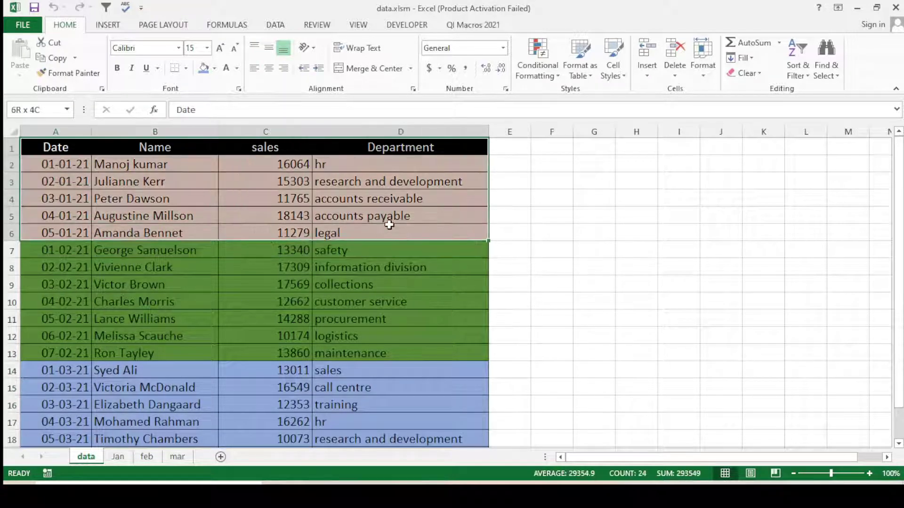
left_click(374, 200)
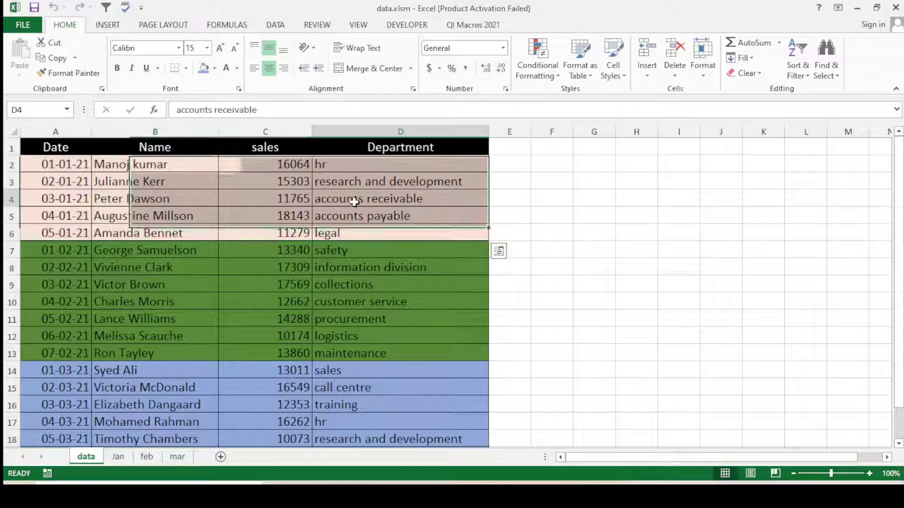
left_click(117, 457)
left_click(86, 456)
left_click(159, 295)
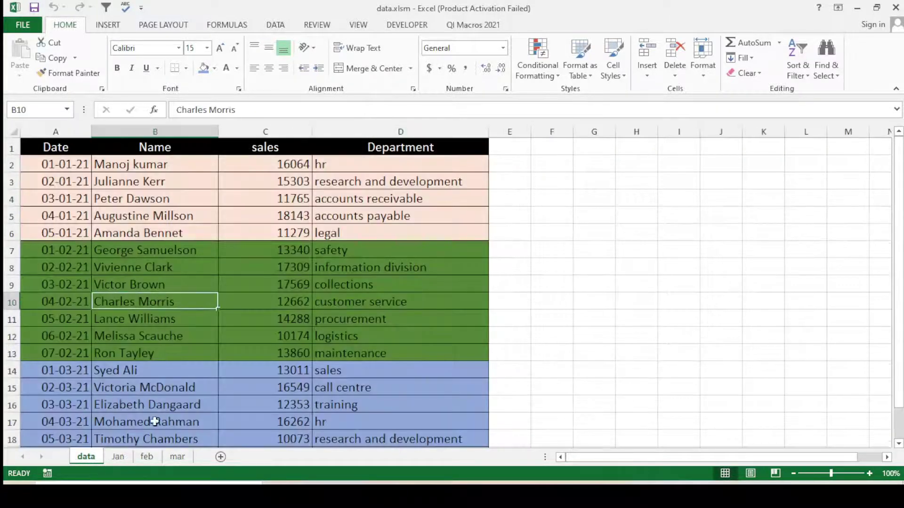
left_click(177, 456)
left_click(139, 455)
left_click(118, 457)
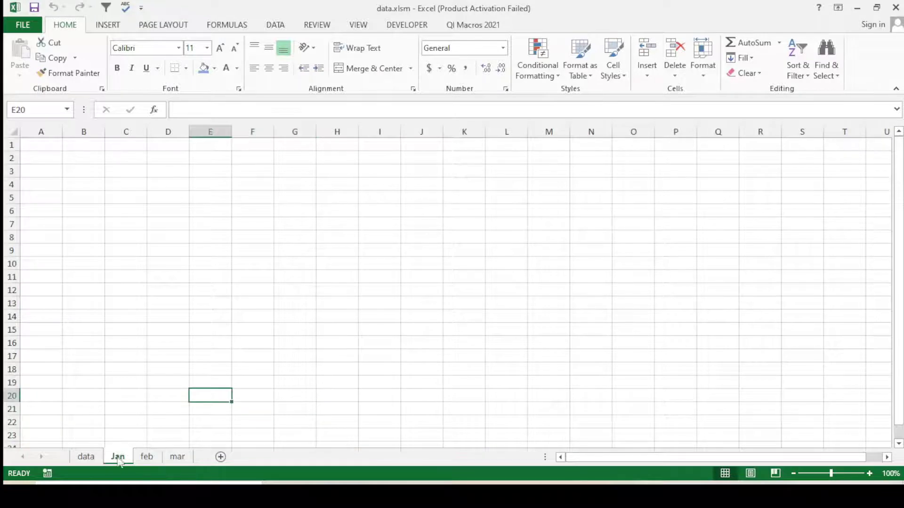
left_click(87, 456)
left_click(482, 304)
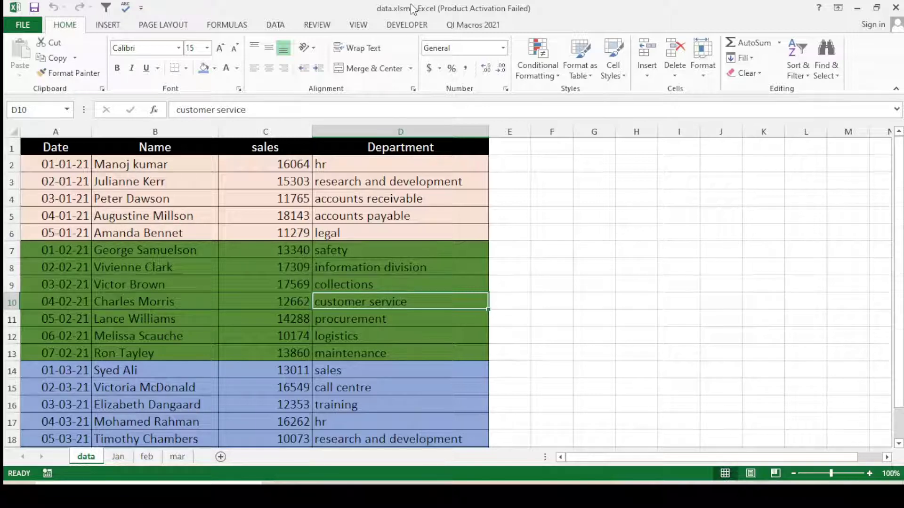
left_click(582, 353)
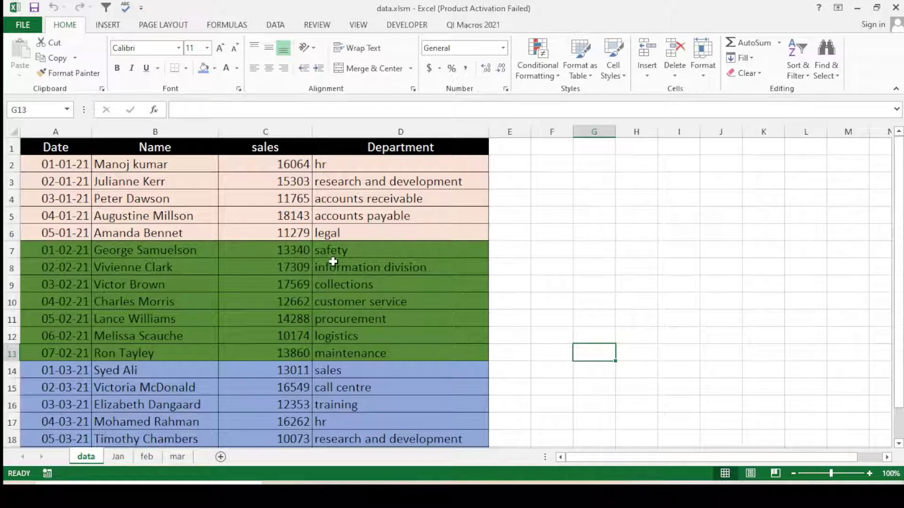
left_click(343, 268)
left_click(499, 250)
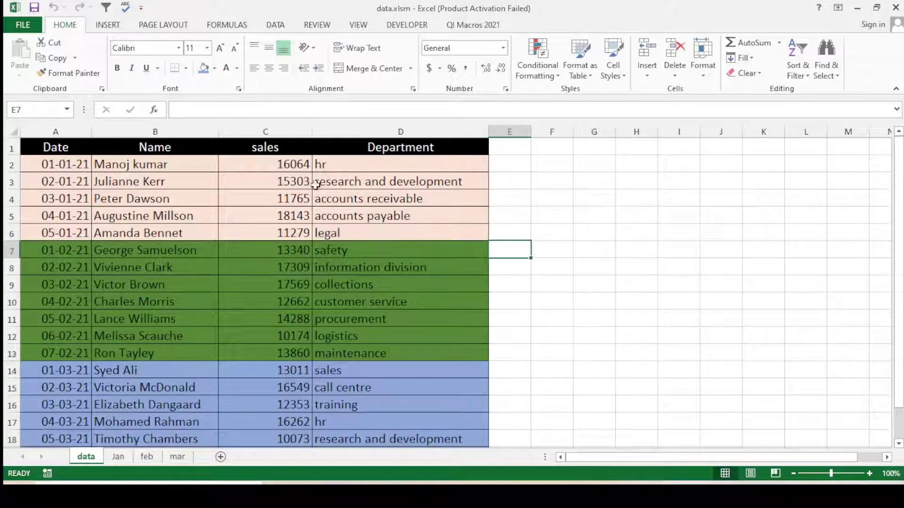
left_click(295, 250)
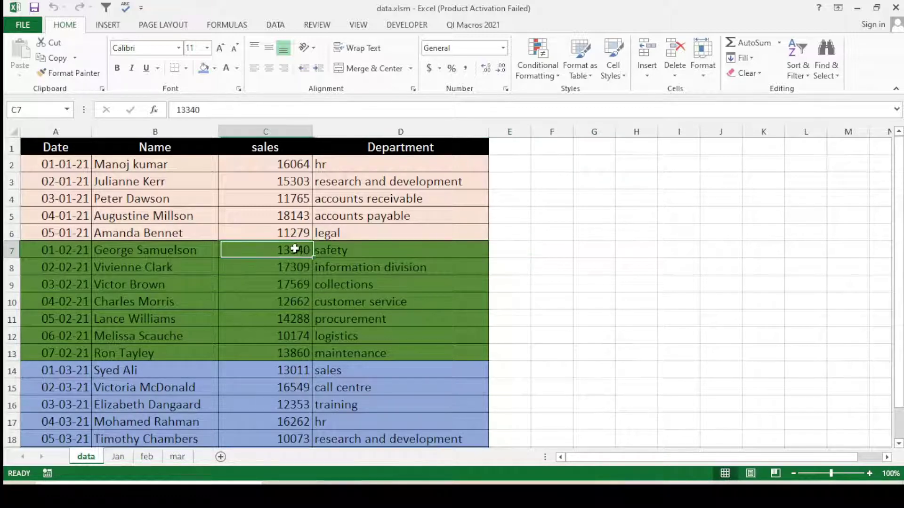
scroll(298, 320, "down", 2)
scroll(292, 304, "up", 2)
left_click(552, 378)
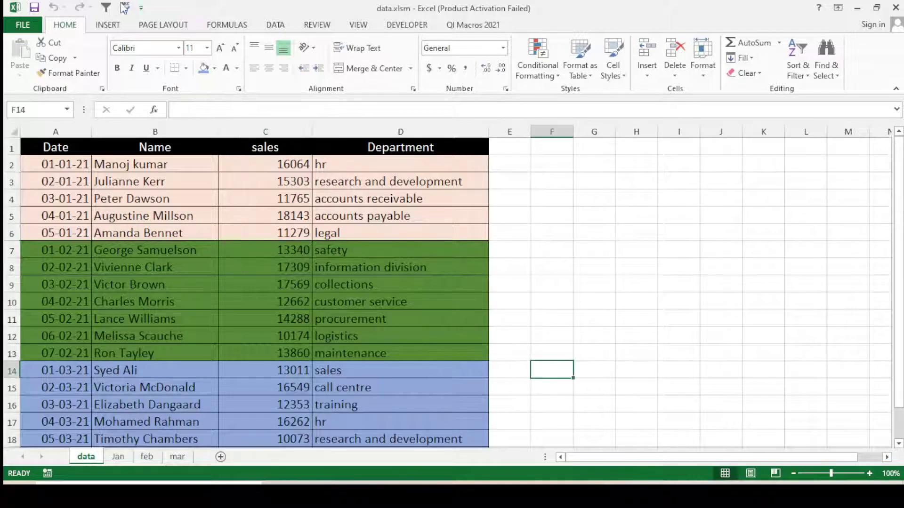
Step: Open the Visual Basic editor from the Developer tab and insert a new Module1
left_click(408, 25)
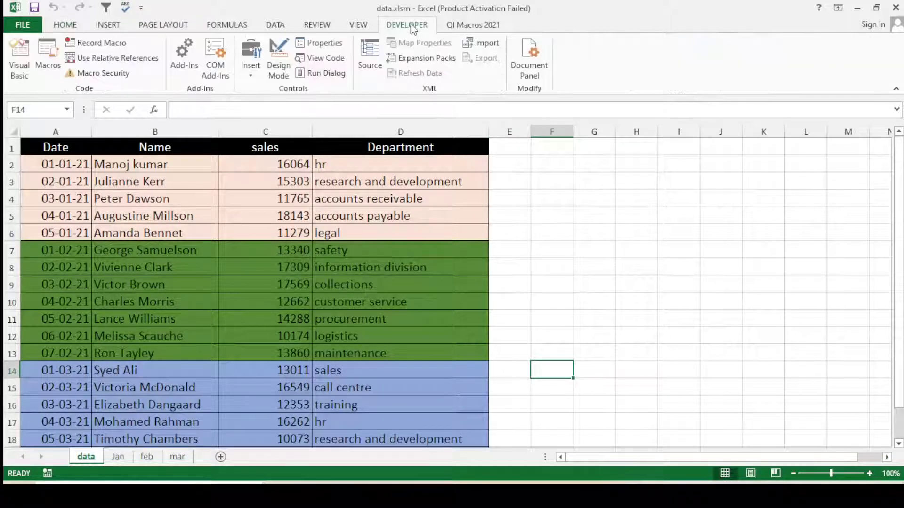
left_click(21, 66)
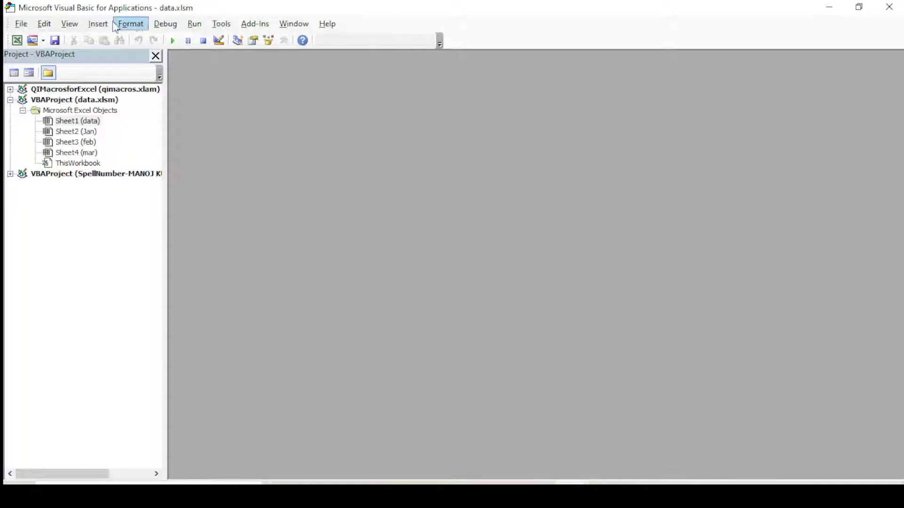
left_click(98, 24)
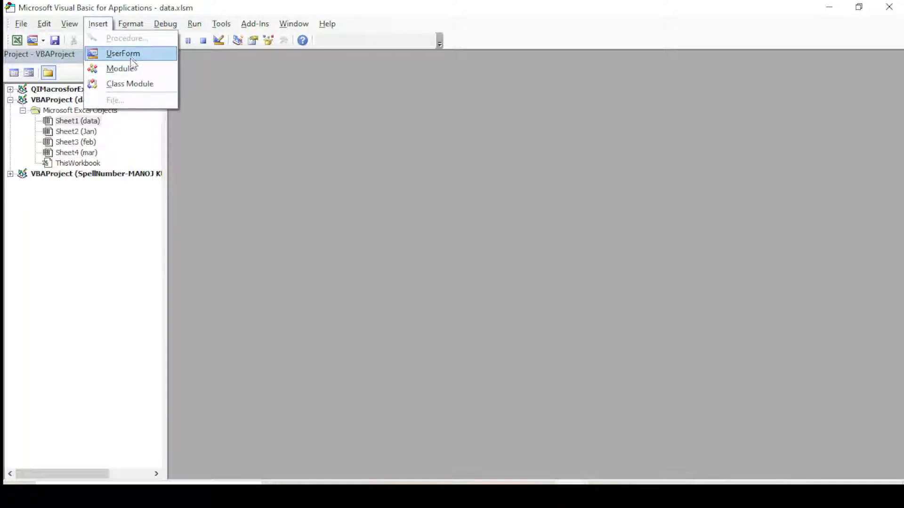
left_click(121, 69)
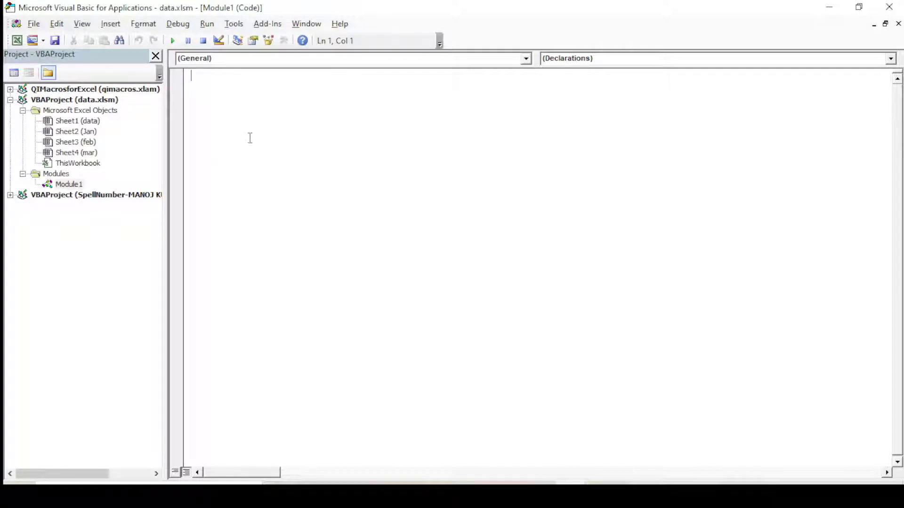
Step: Restore the editor to a window and make it taller, with the worksheet visible
left_click(859, 6)
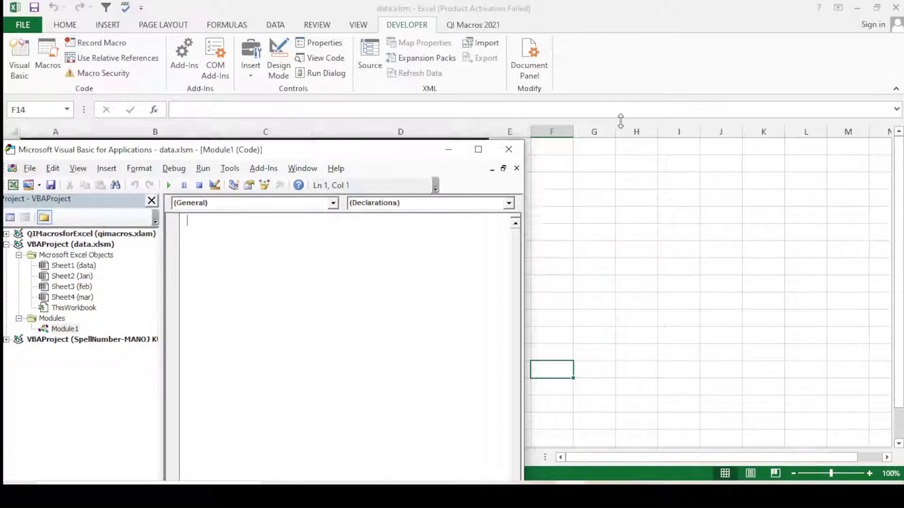
mouse_move(325, 131)
left_mouse_down()
mouse_move(325, 117)
mouse_move(624, 48)
left_mouse_up()
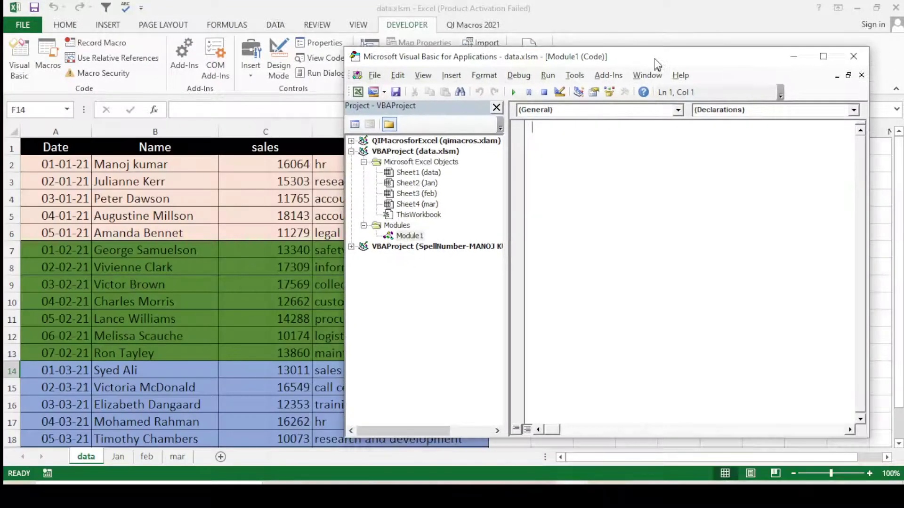
left_click(222, 198)
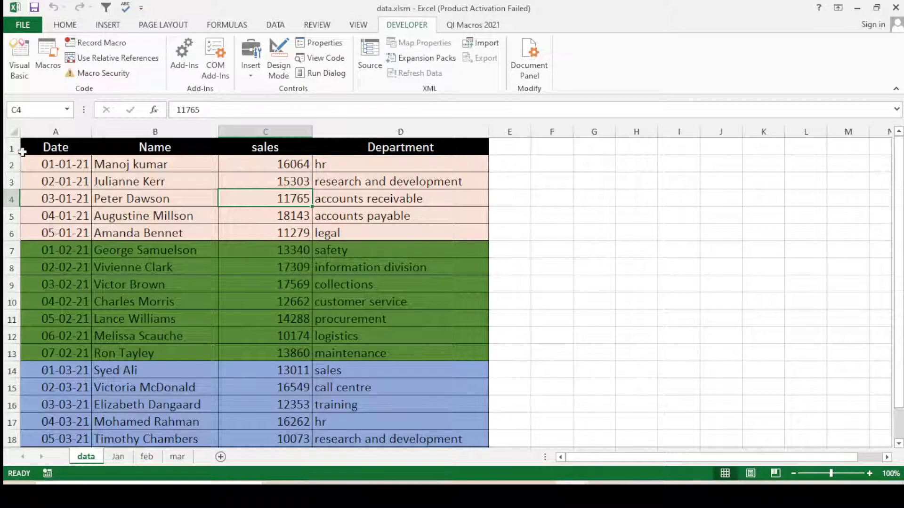
Step: Check the January range A2:D6 on the data sheet, then bring the VBA editor forward
left_click(60, 165)
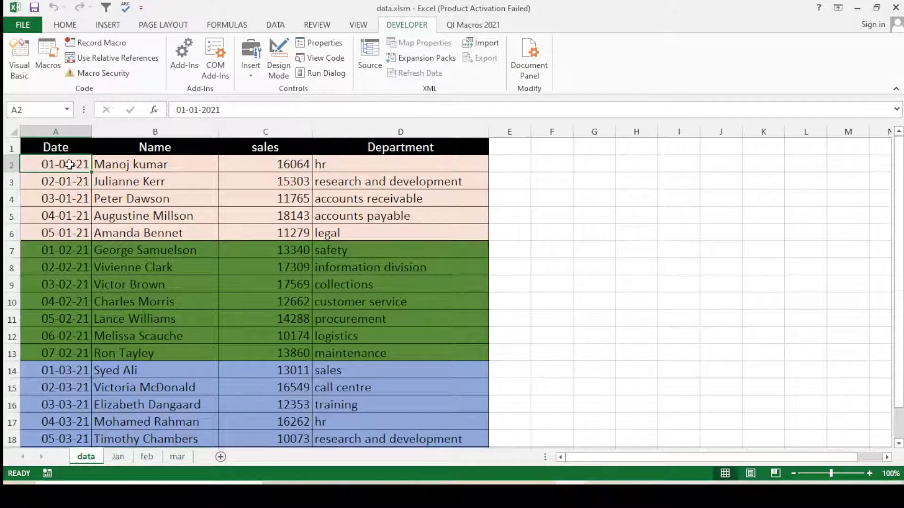
left_click(372, 229)
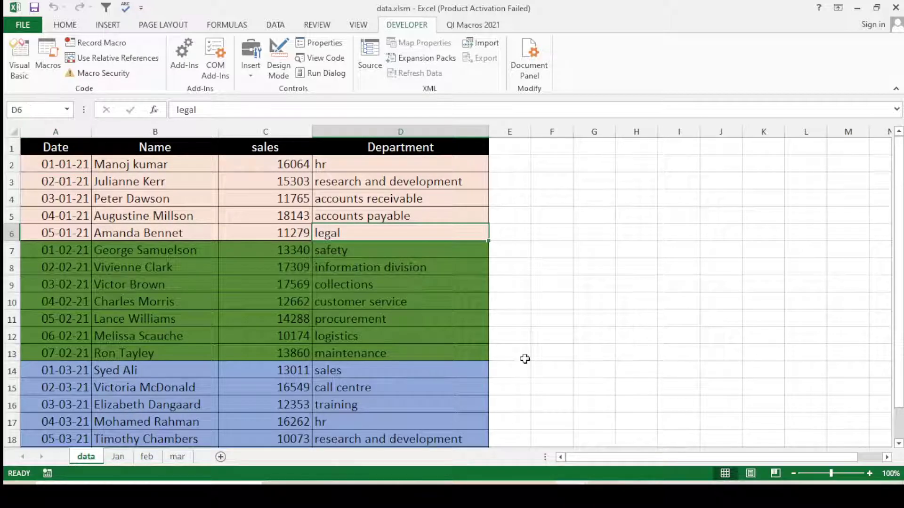
left_click(553, 315)
left_click(63, 165)
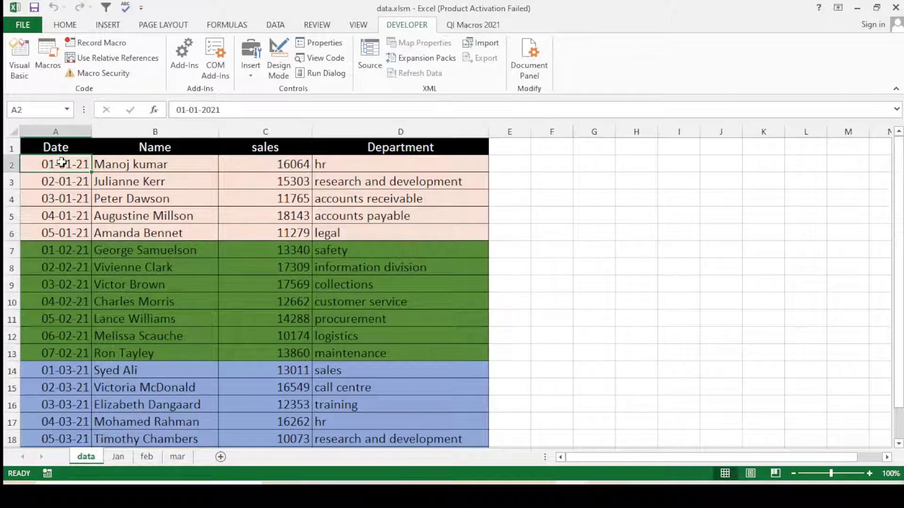
left_click(356, 237)
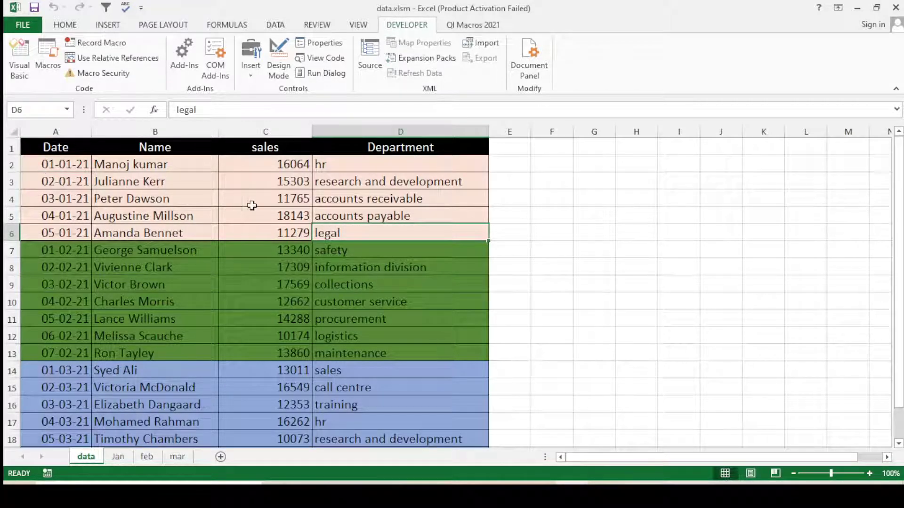
left_click(597, 269)
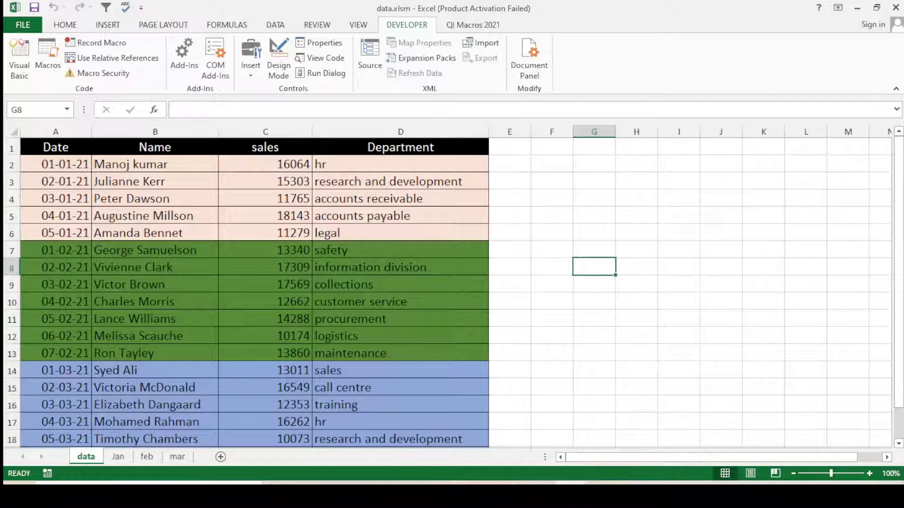
left_click(621, 457)
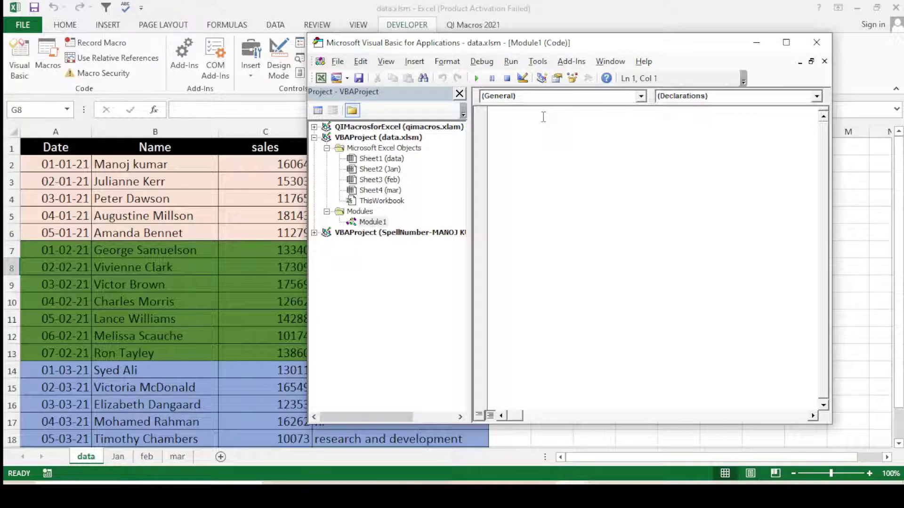
Step: Create an empty Sub jan() procedure in Module1 with blank lines inside
type("sub ja")
type("n(")
key("Return")
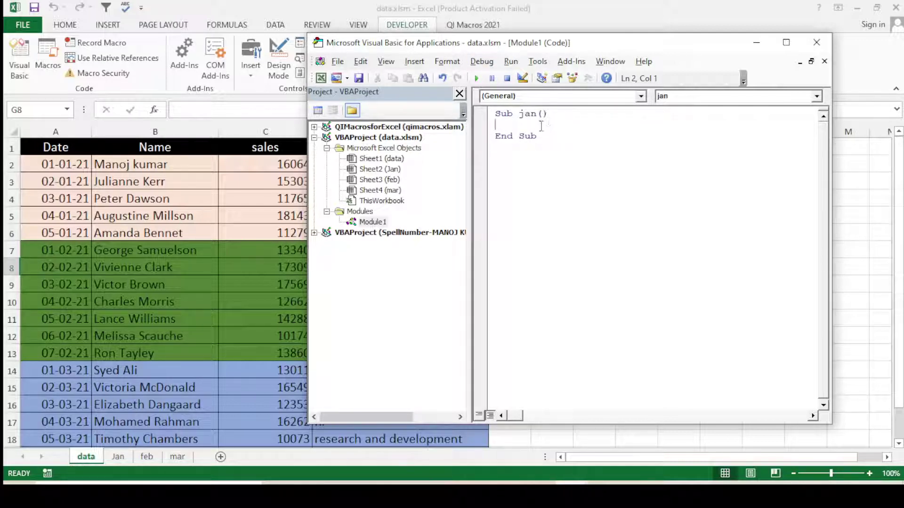
key("Return")
key("Return")
Step: Add Range("a2:d6").Copy as the first statement of Sub jan
type("range")
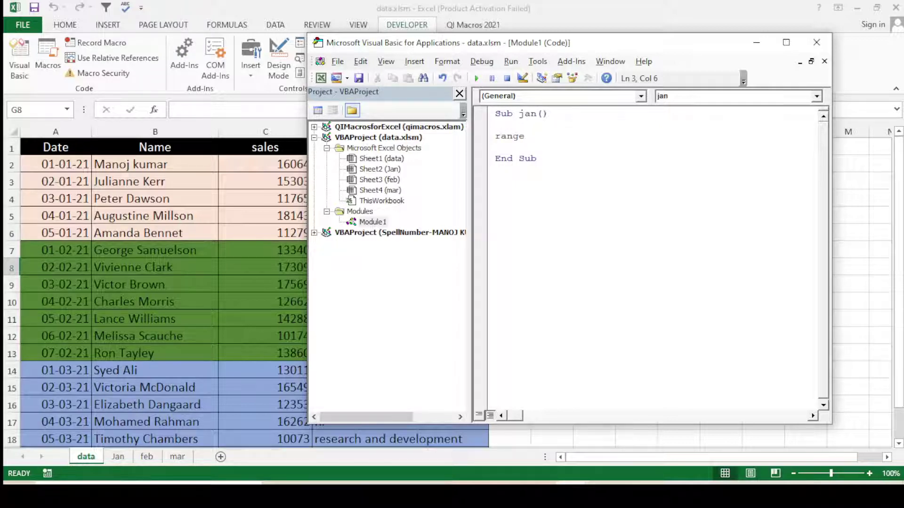
type("(")
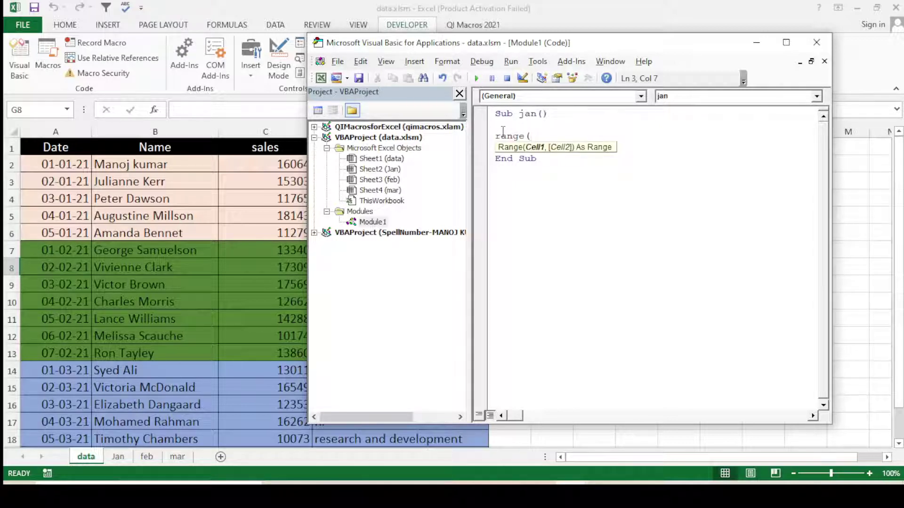
type("\"")
mouse_move(593, 47)
left_mouse_down()
mouse_move(714, 70)
mouse_move(683, 297)
left_mouse_up()
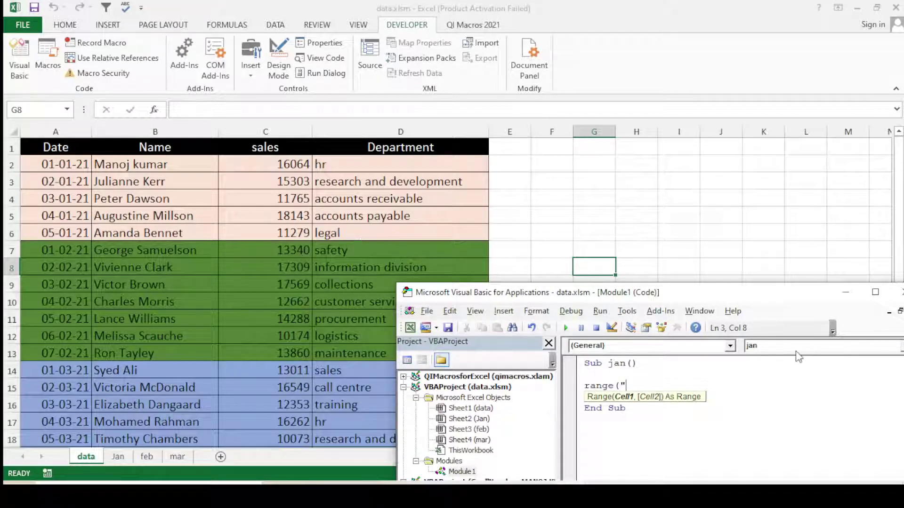
left_click_drag(794, 297, 691, 53)
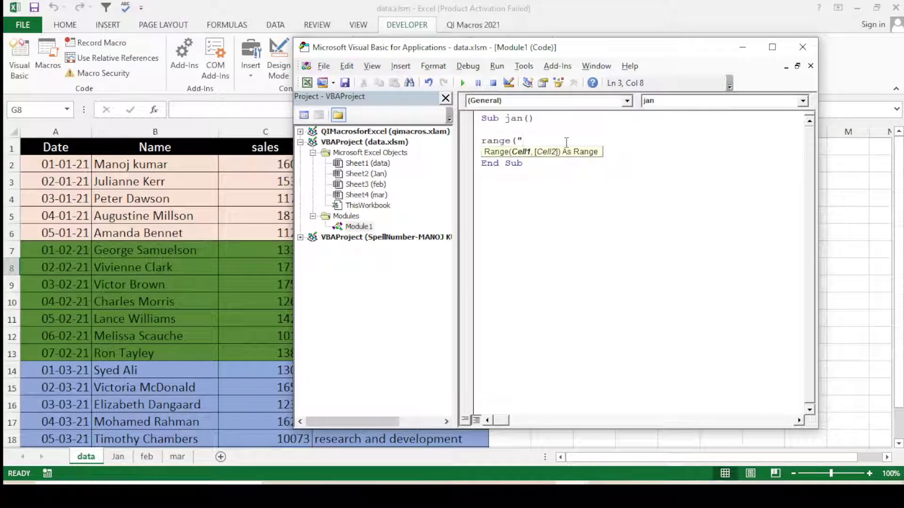
type("a2:d6")
type(")")
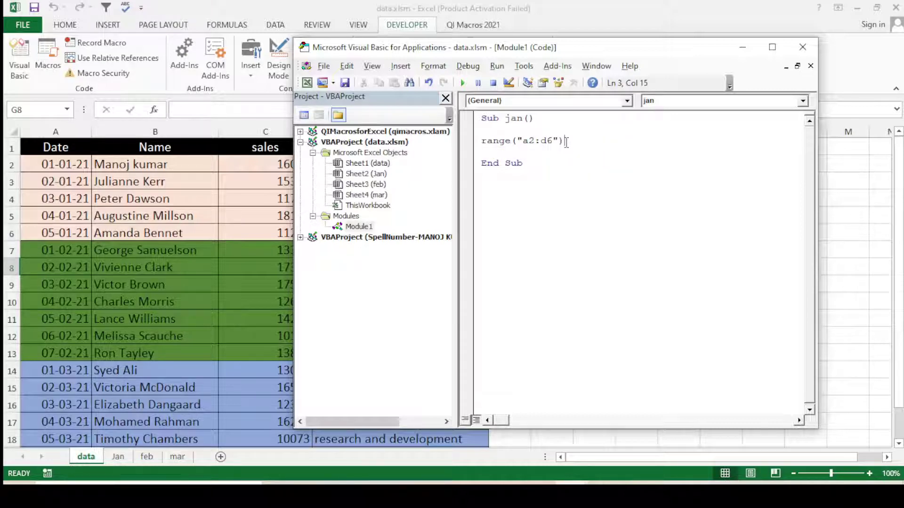
type(".copy")
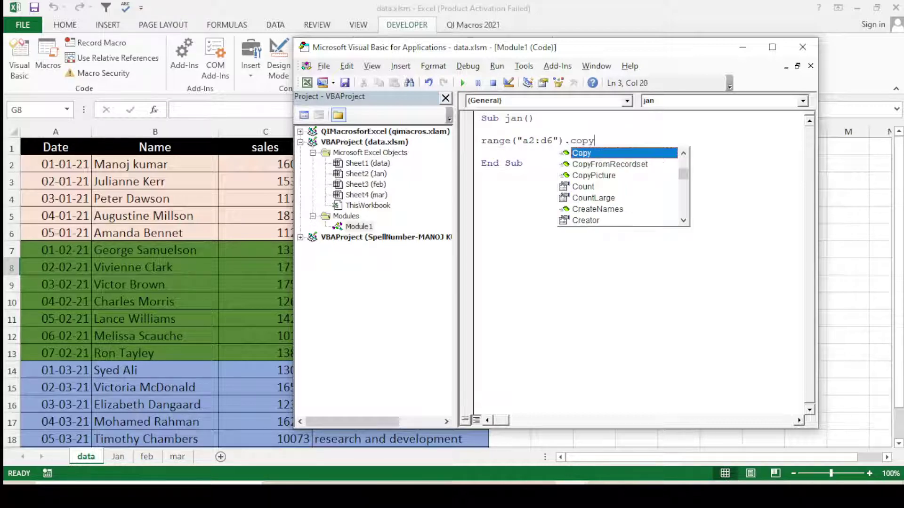
key("Tab")
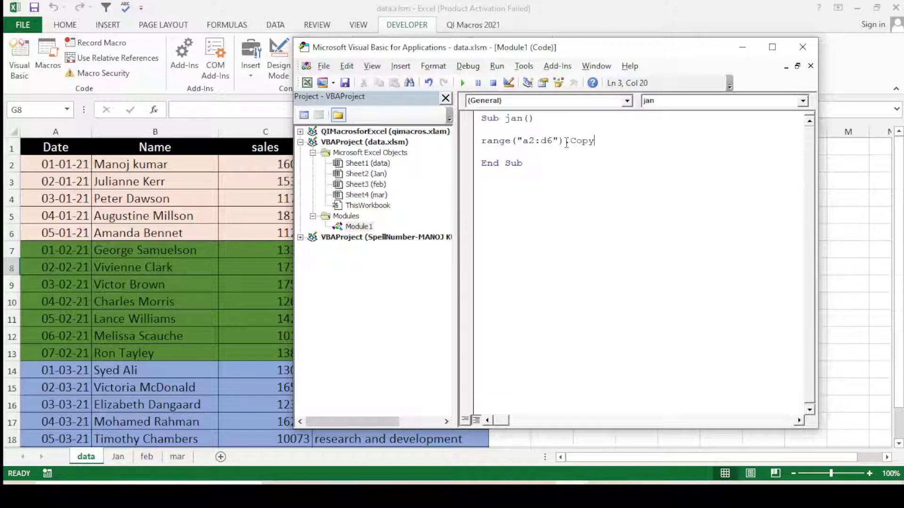
key("Return")
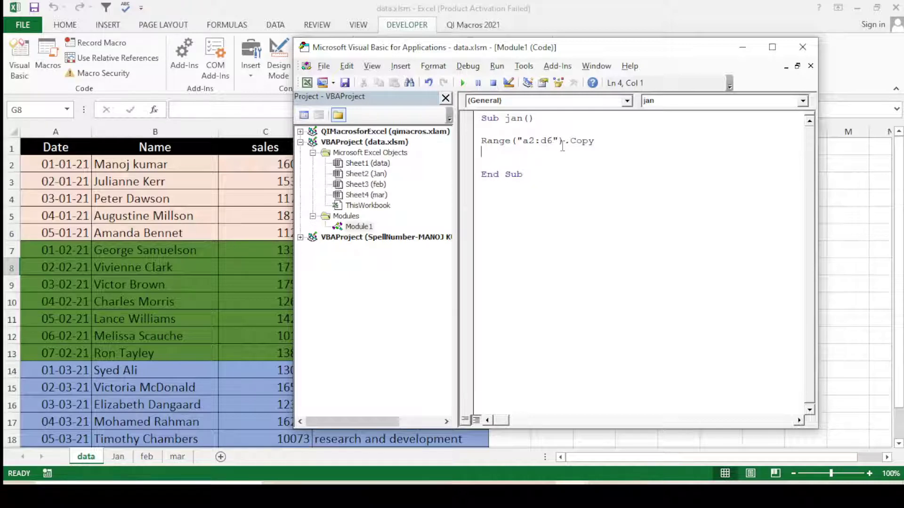
key("alt+F11")
left_click(161, 165)
left_click(44, 166)
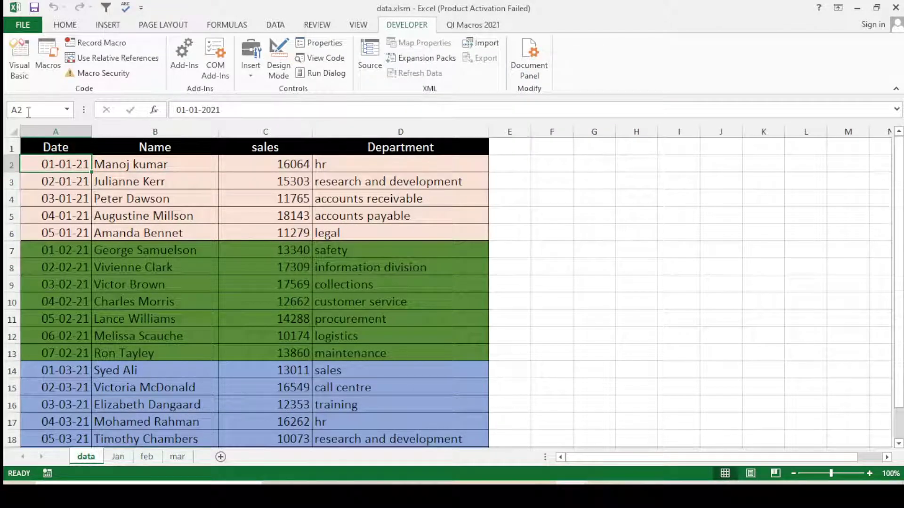
left_click(396, 231)
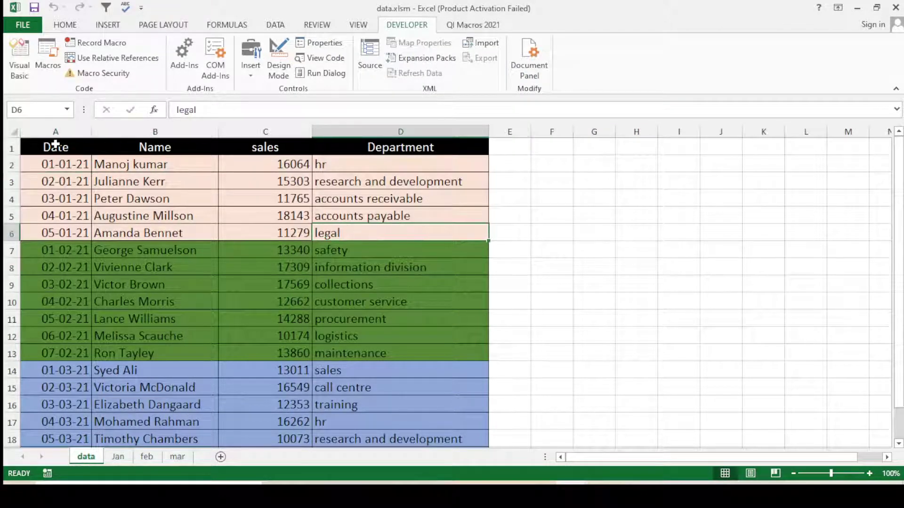
left_click_drag(59, 164, 339, 228)
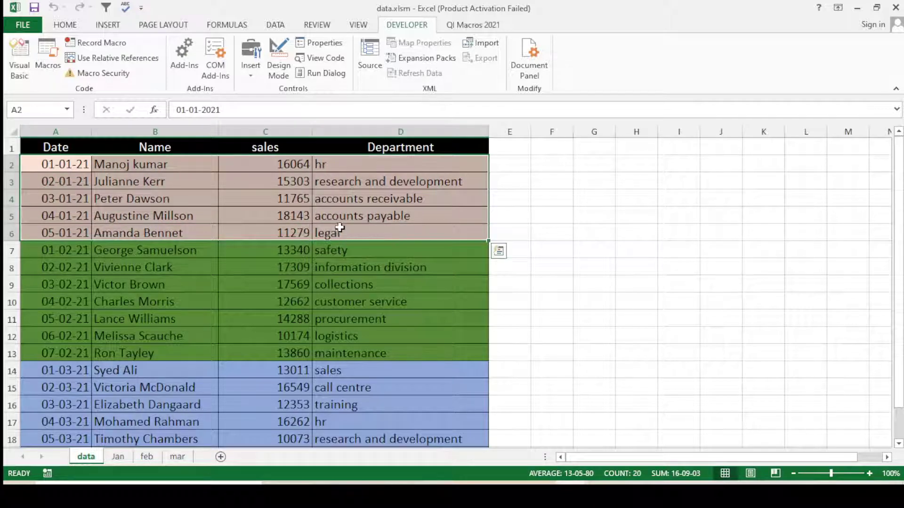
left_click(457, 215)
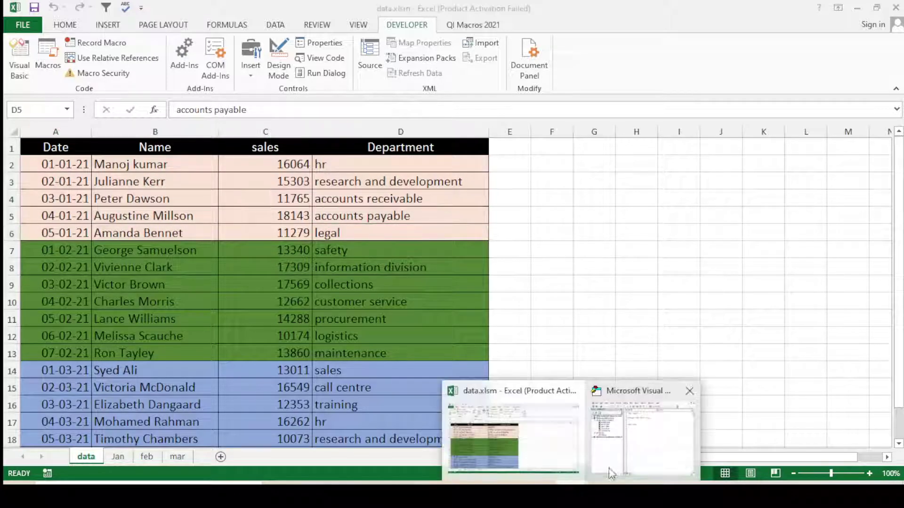
left_click(674, 447)
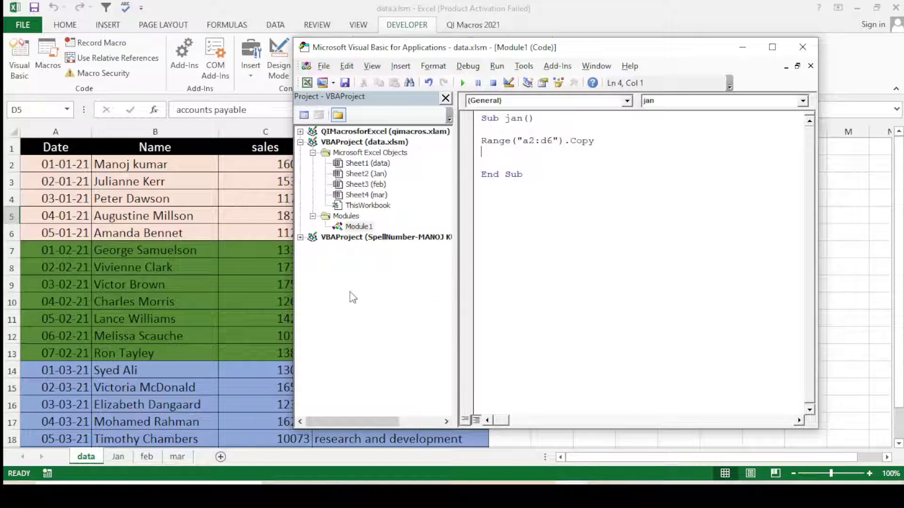
left_click(278, 301)
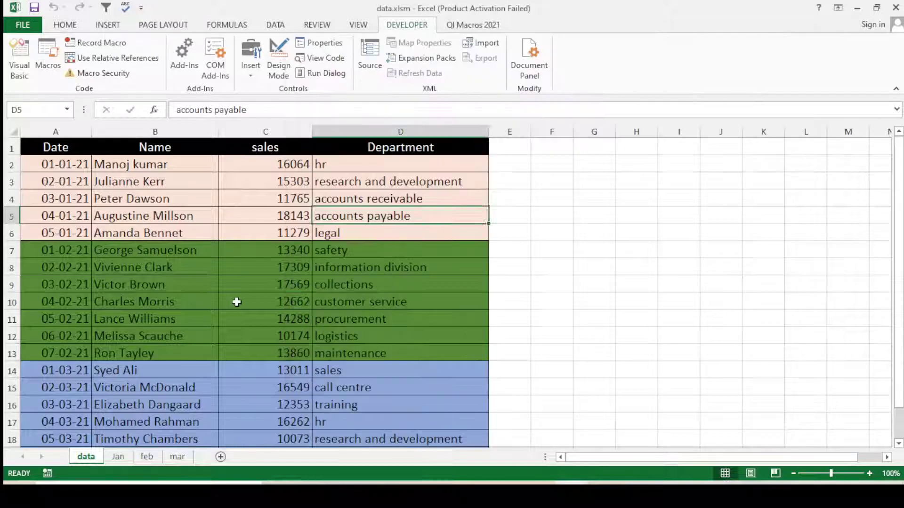
left_click(118, 457)
left_click(94, 457)
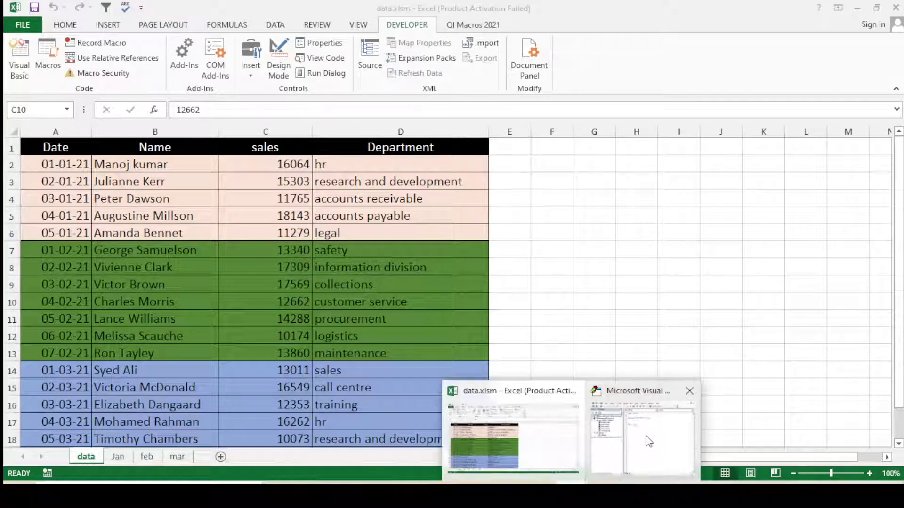
left_click(647, 440)
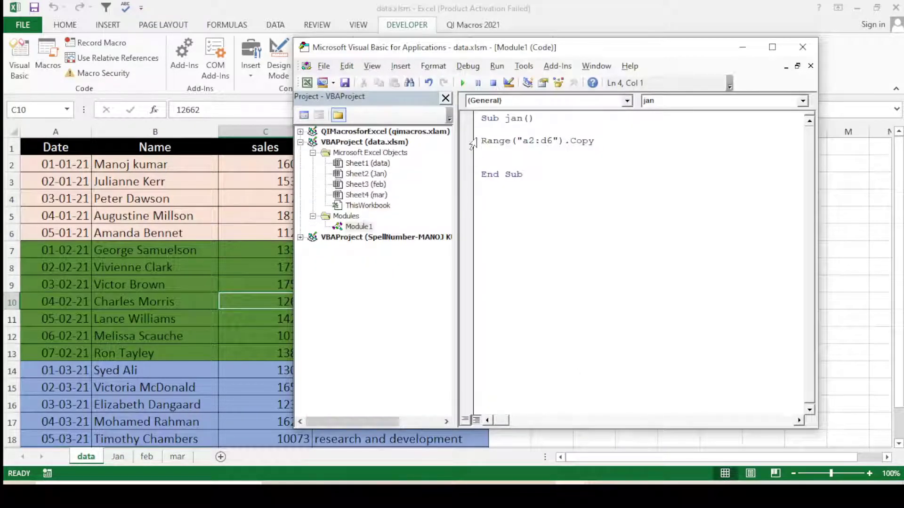
Step: Add Sheets("jan").Select and Range("a2").PasteSpecial after the copy line in Sub jan
type("sh")
type("eets")
type("(")
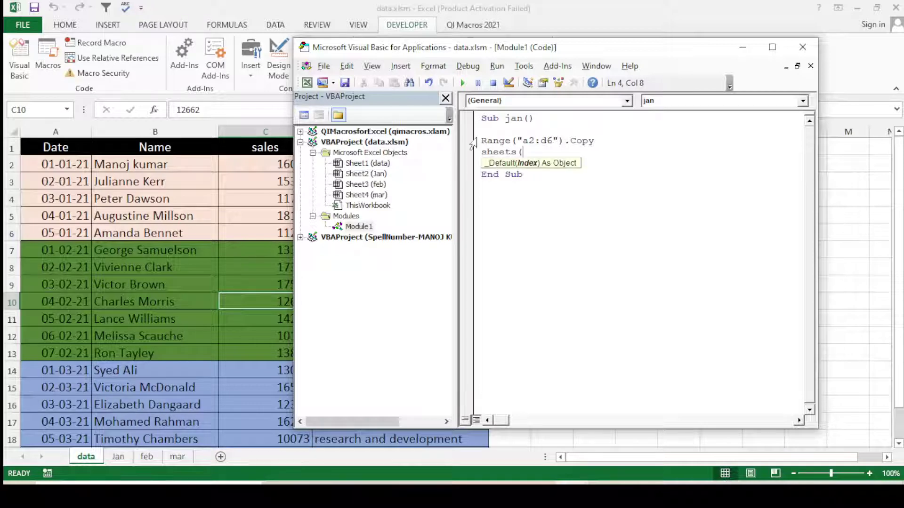
type("\"")
type("jan")
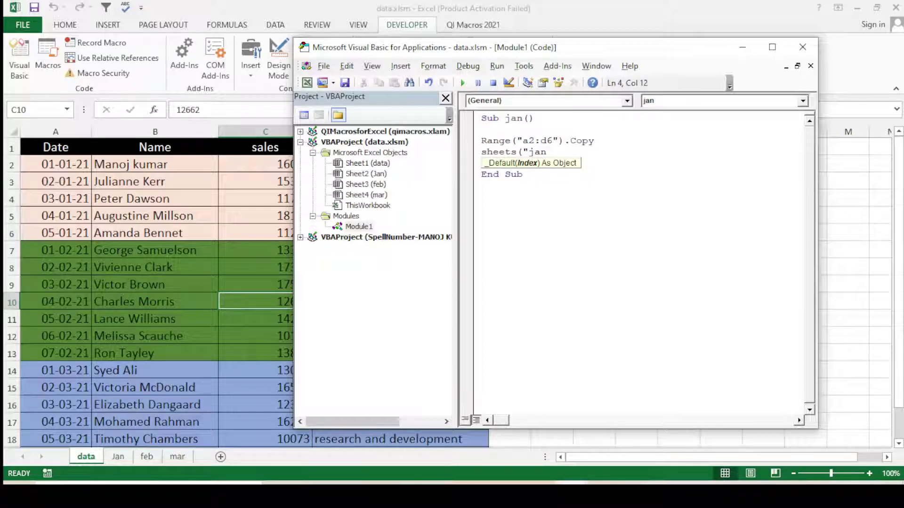
type("\")")
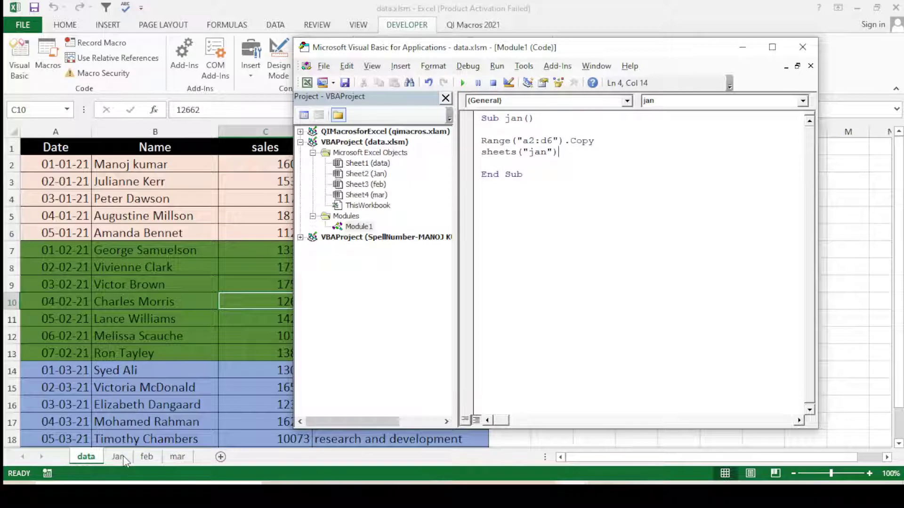
type(".")
type("se")
type("lect")
key("Return")
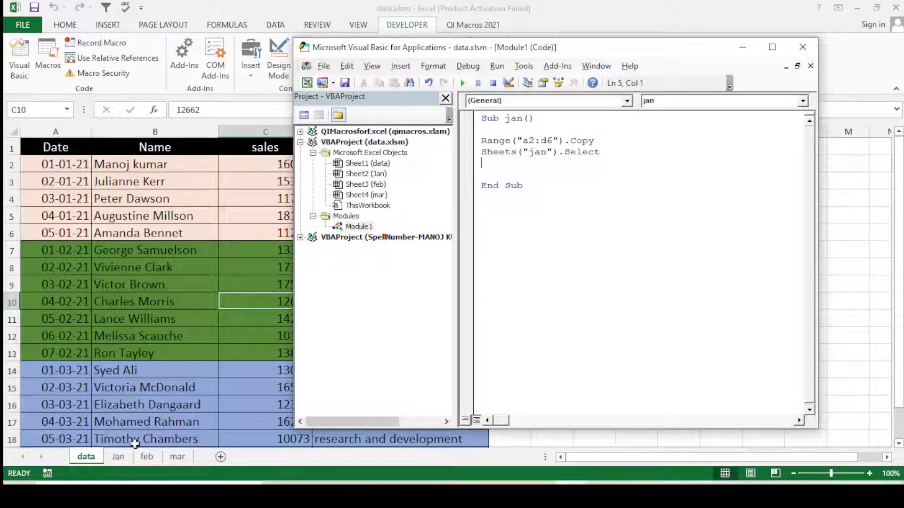
type("r")
type("ange")
type("(")
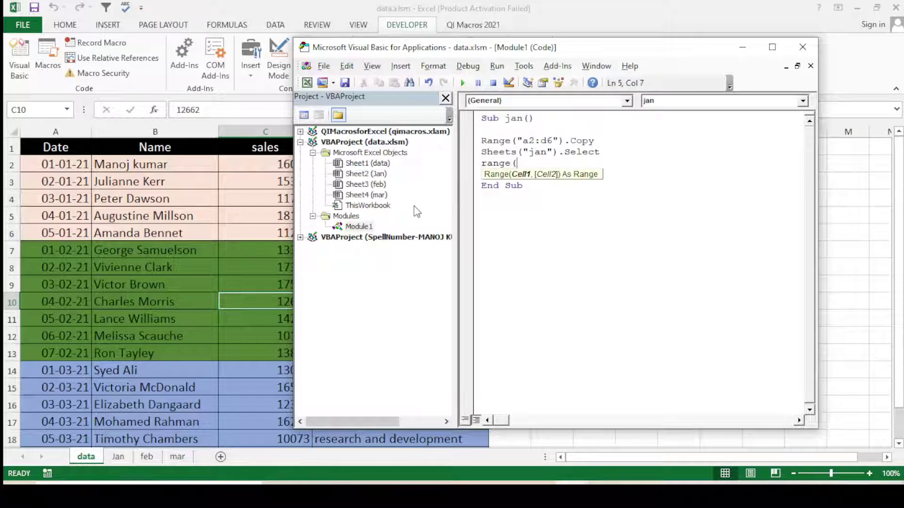
type("\"")
type("a2")
type("\"")
type(")")
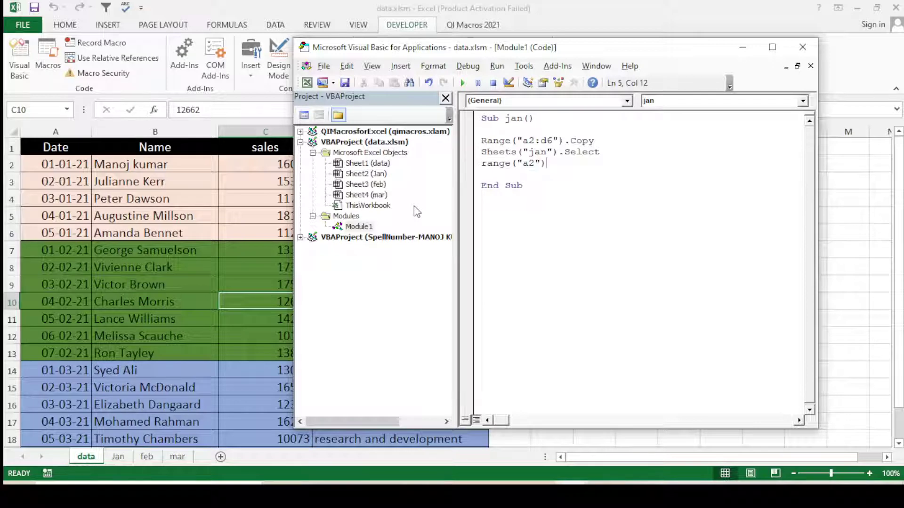
type(".")
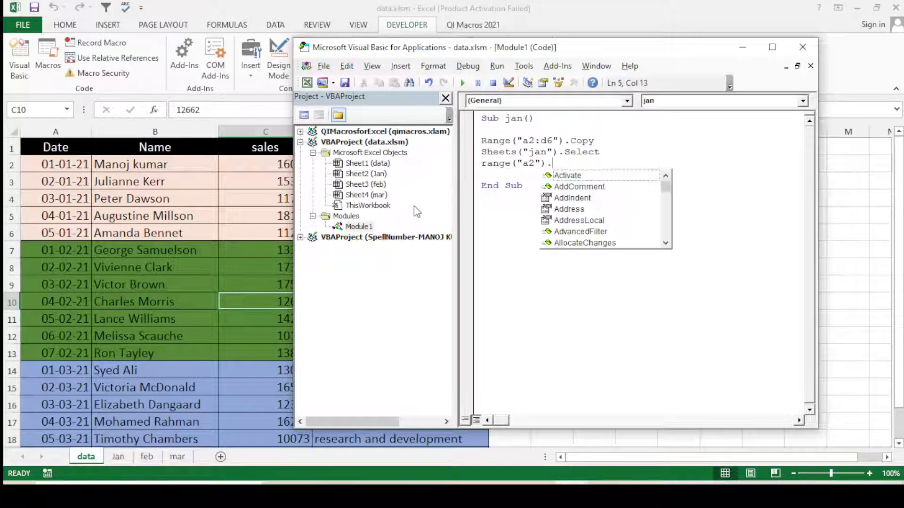
type("pas")
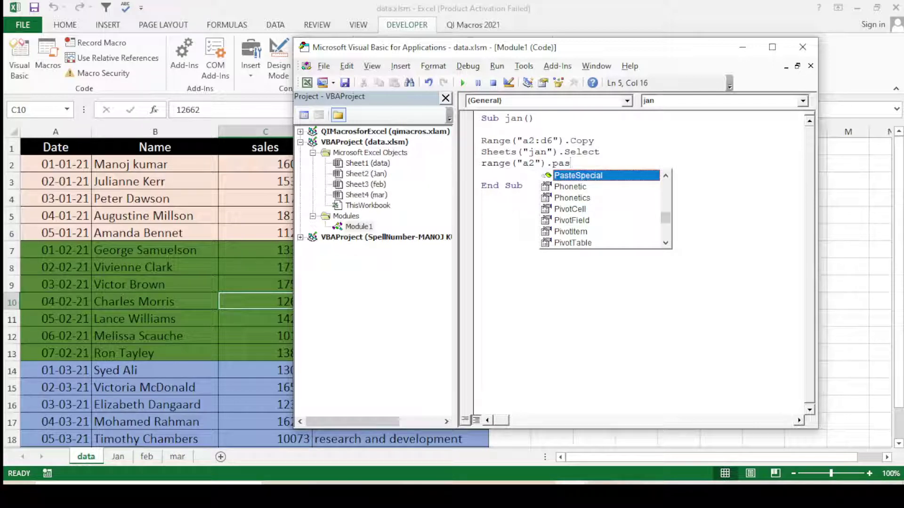
key("Tab")
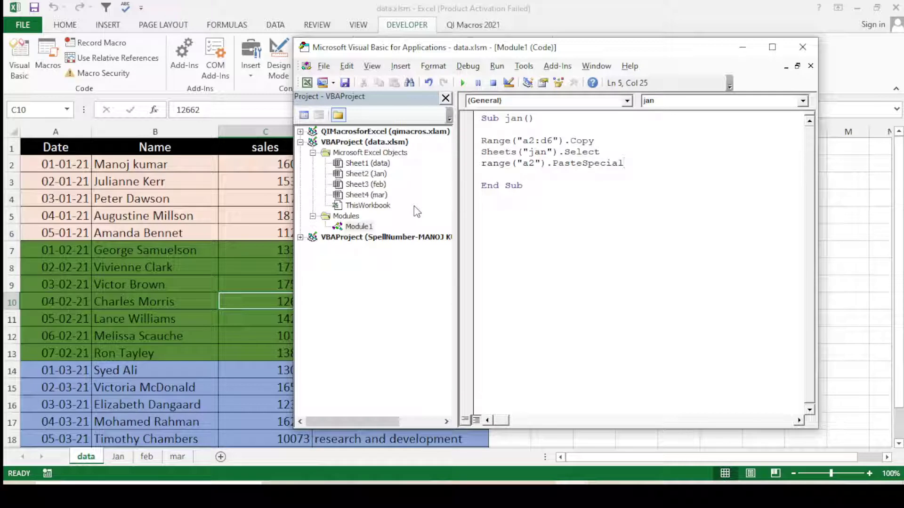
key("Return")
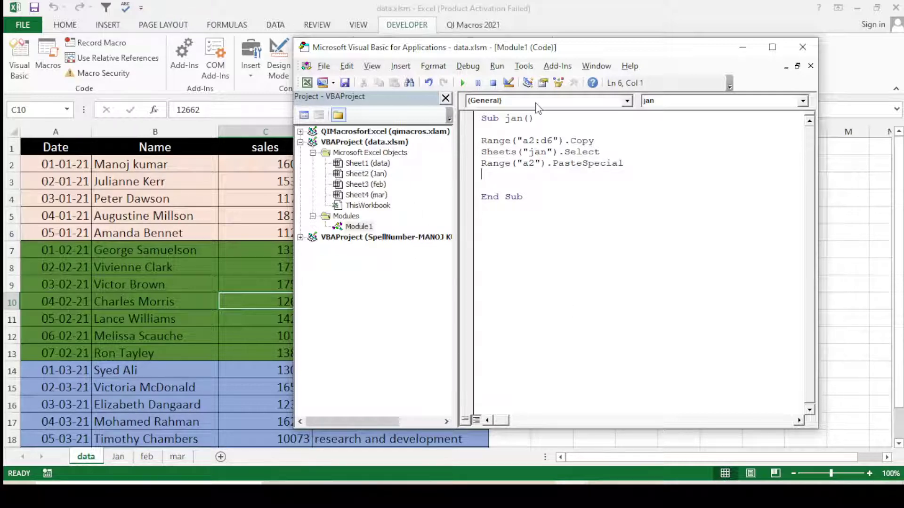
mouse_move(602, 53)
left_mouse_down()
mouse_move(806, 62)
mouse_move(726, 36)
left_mouse_up()
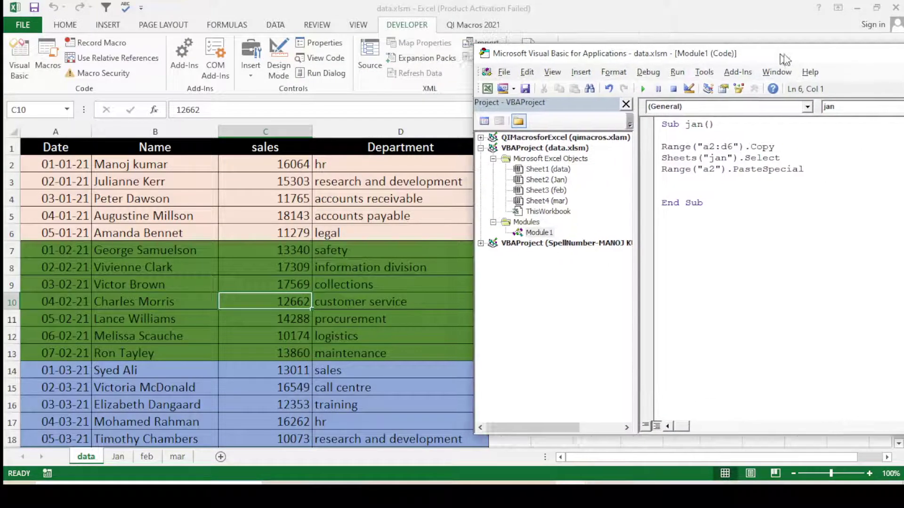
Step: Step through the jan macro with F8 so January rows paste into A2 of the Jan sheet
left_click(626, 111)
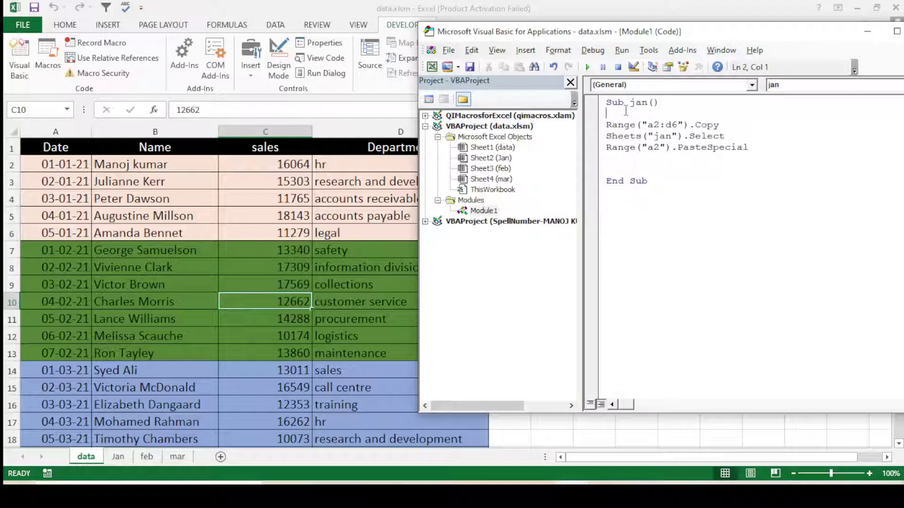
key("F8")
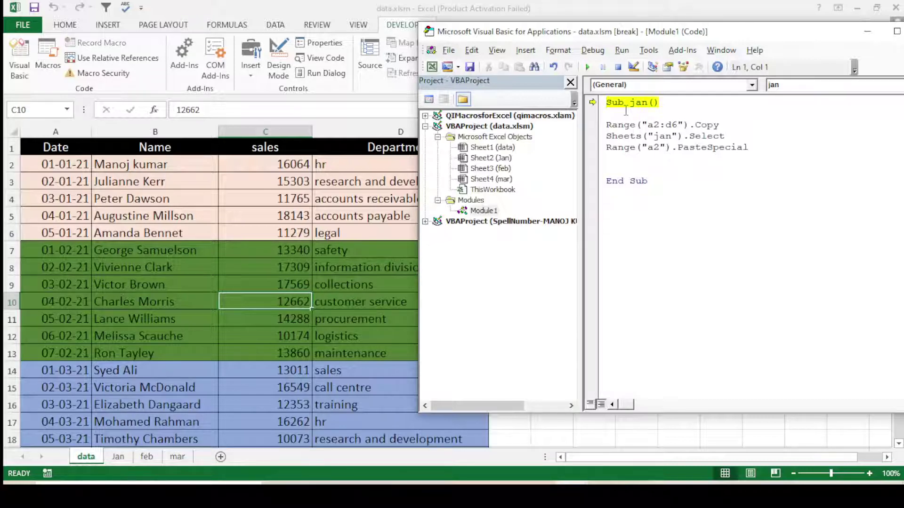
key("F8")
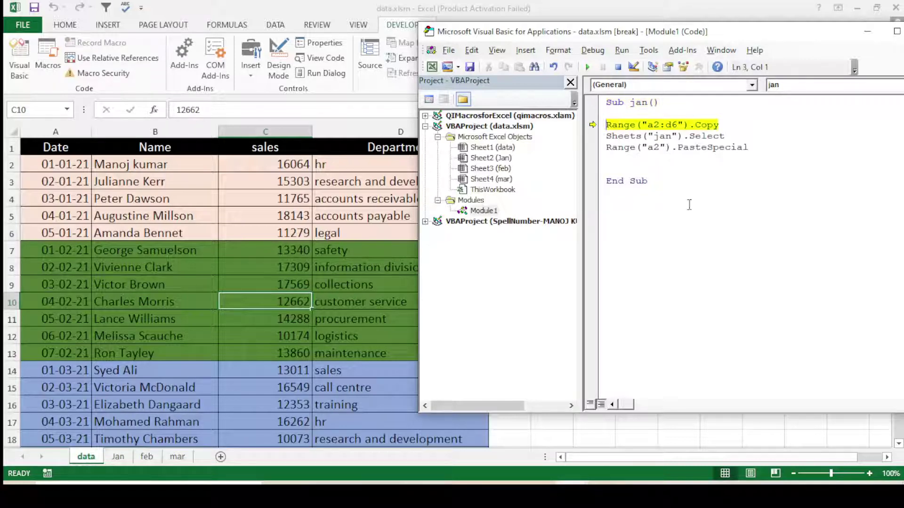
key("F8")
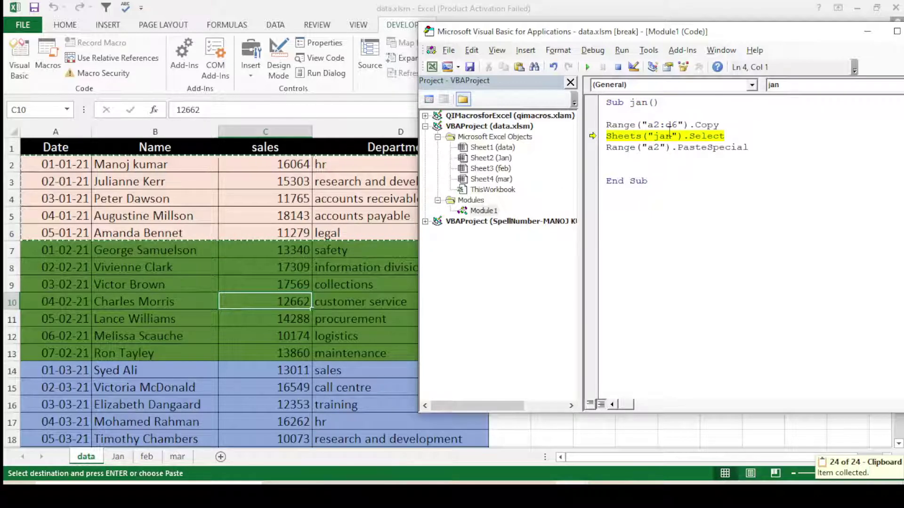
left_click_drag(698, 40, 664, 307)
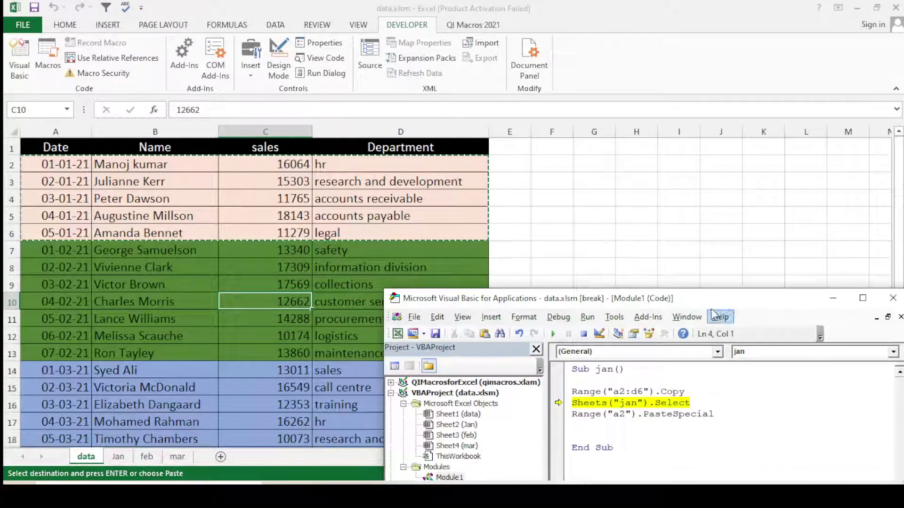
left_click_drag(719, 307, 737, 82)
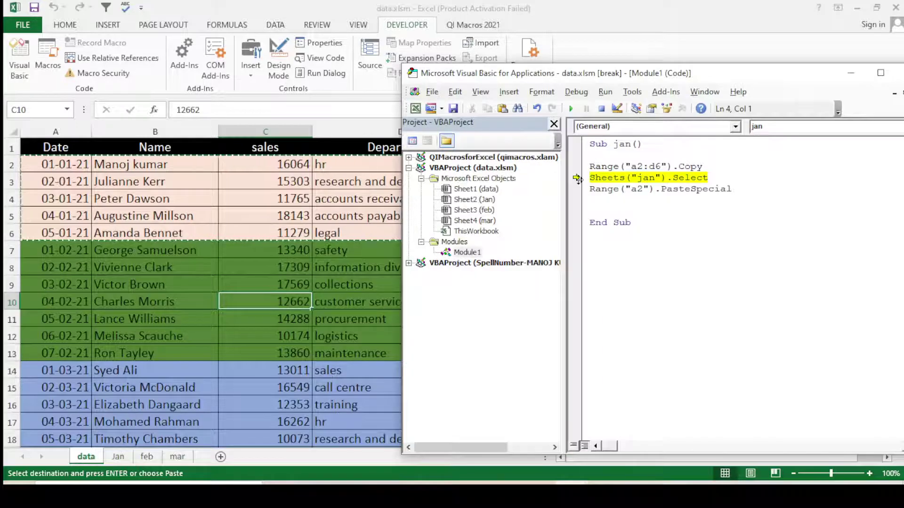
key("F8")
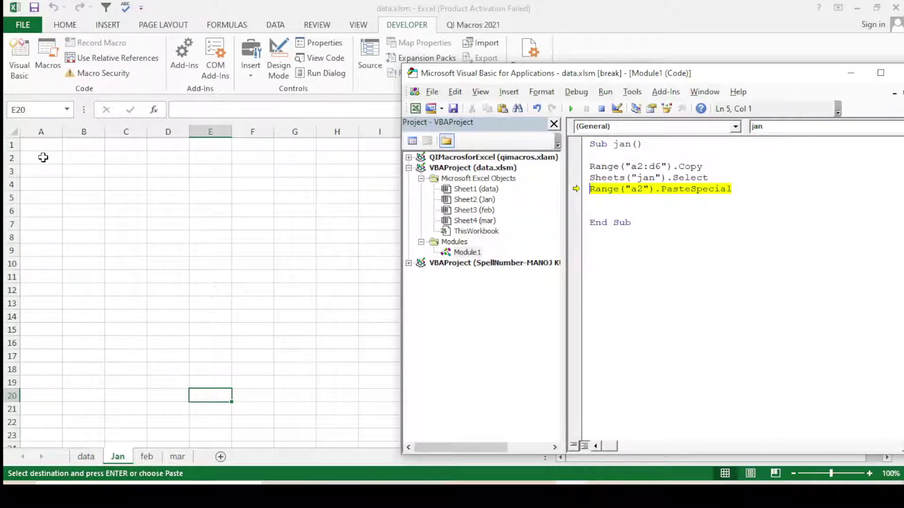
key("F8")
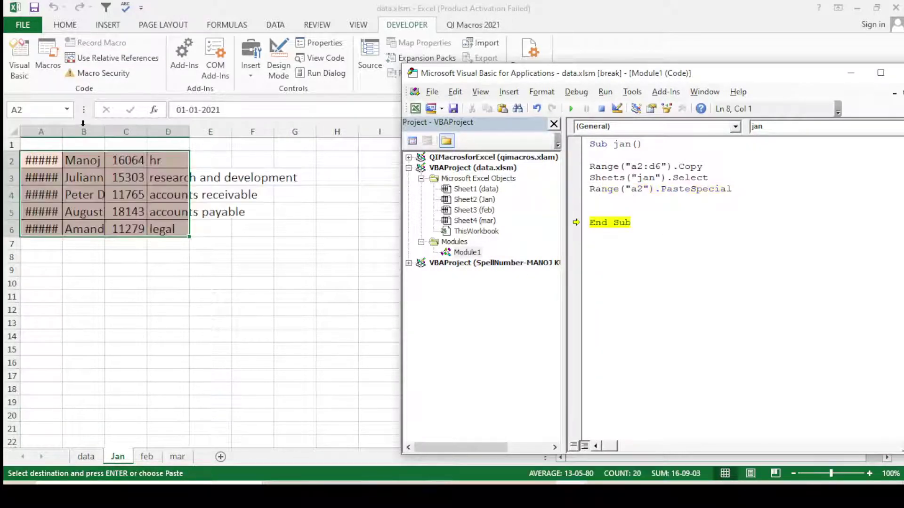
Step: AutoFit columns A through D on the Jan sheet to fit the pasted data
left_click(65, 127)
double_click(65, 128)
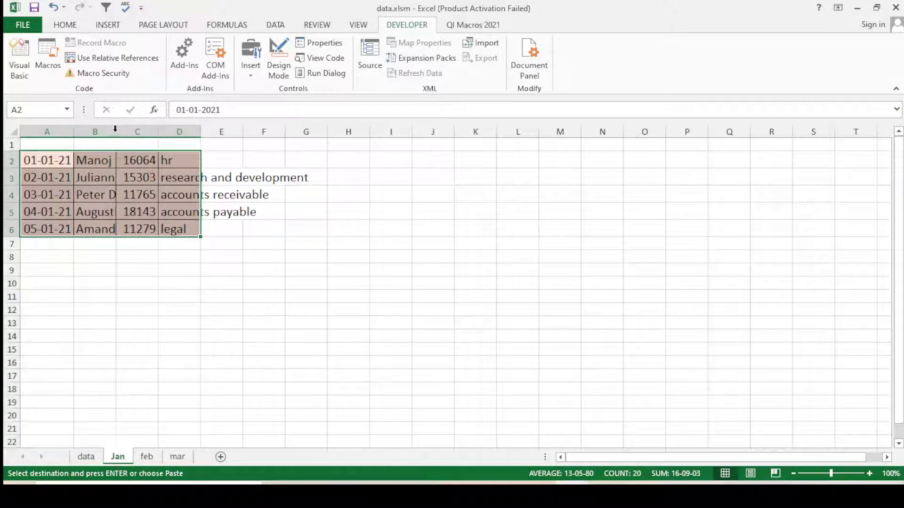
double_click(114, 129)
left_click(218, 129)
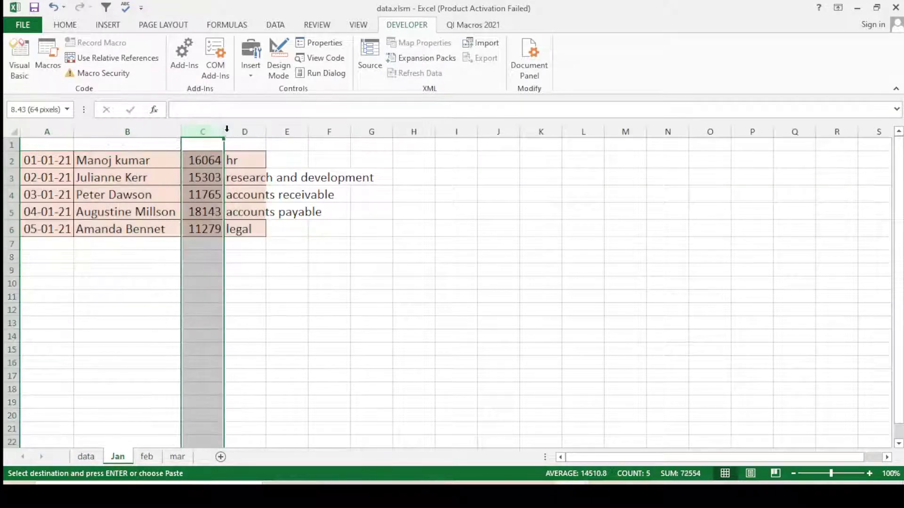
double_click(225, 131)
double_click(265, 132)
Step: End the jan macro's break mode and review the pasted rows on the Jan sheet
left_click(327, 241)
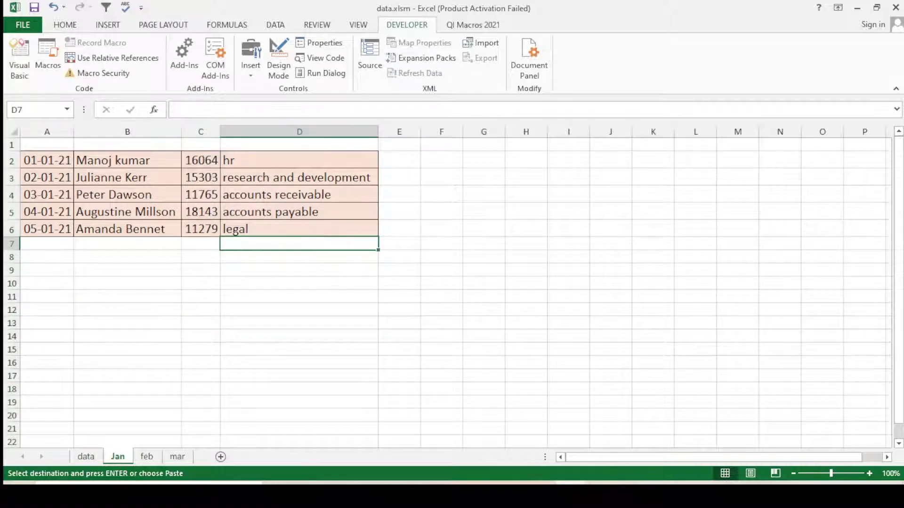
left_click(640, 443)
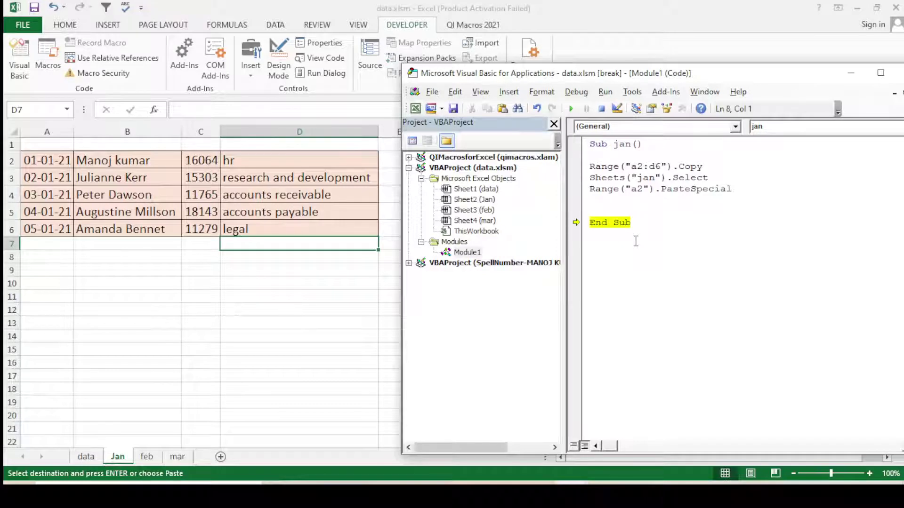
key("F5")
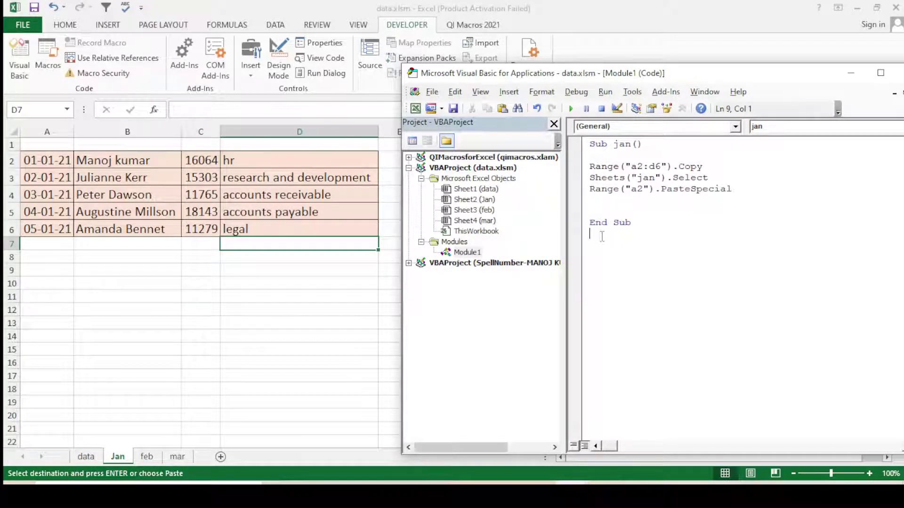
key("alt+v")
key("Escape")
left_click(323, 294)
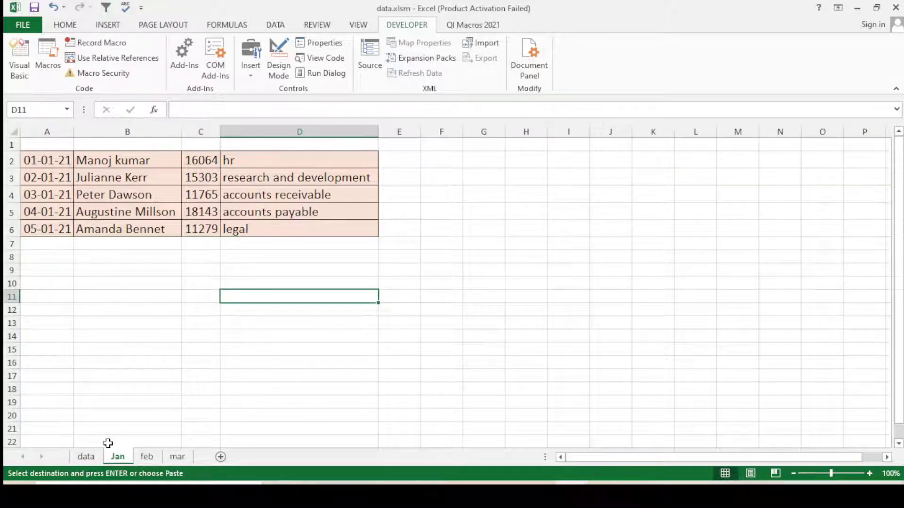
left_click(626, 469)
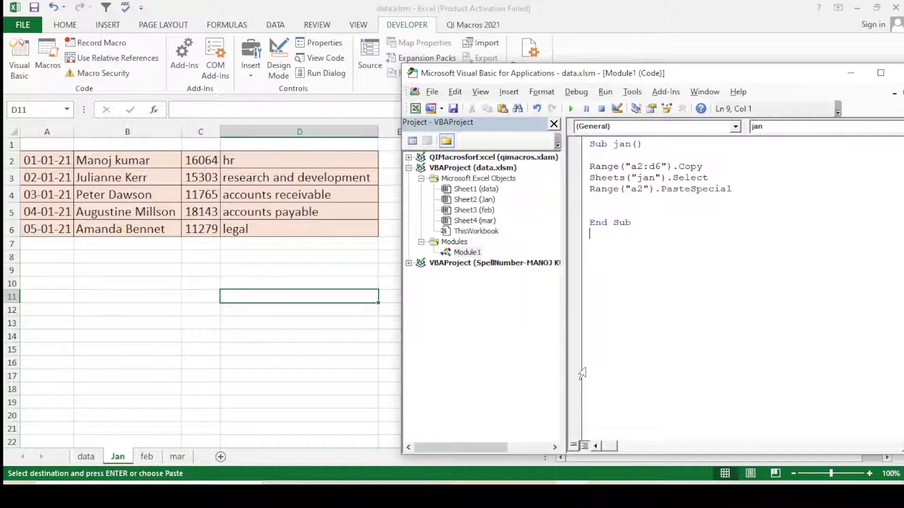
Step: Create Sub feb() with Sheets("data").Select as its first line
type("sub")
type(" feb(")
key("Return")
key("Return")
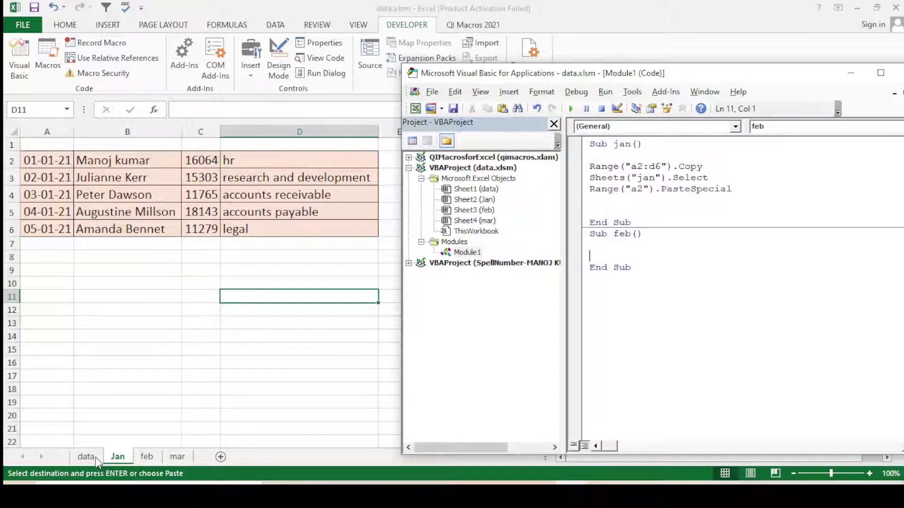
type("sheet")
type("s")
type("(")
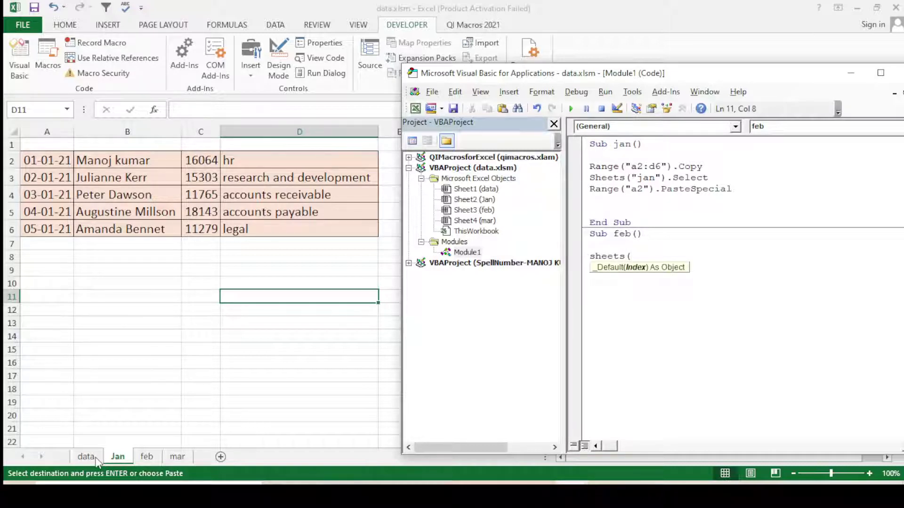
type("\"")
type("data")
type("\"")
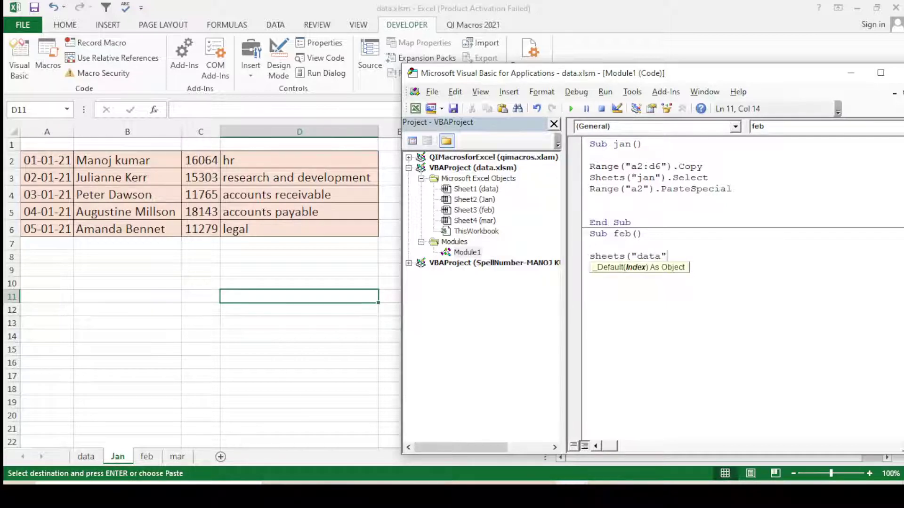
type(")")
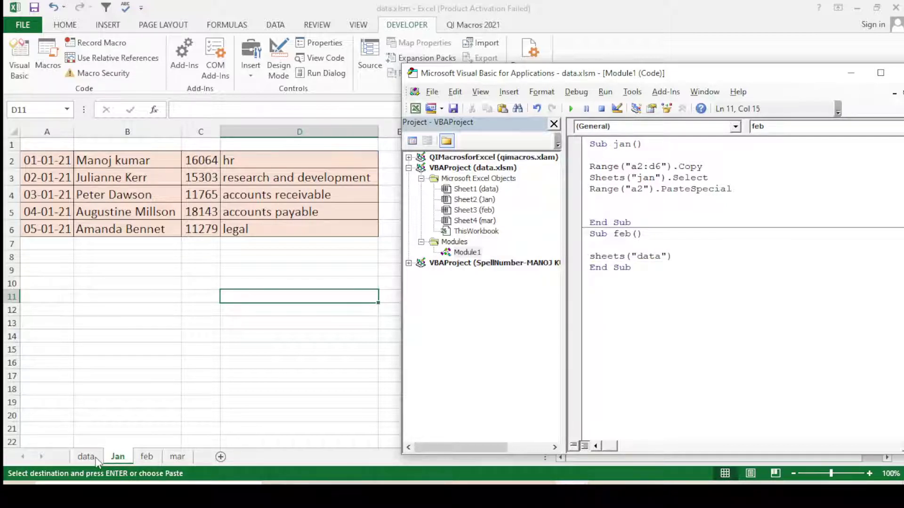
type(".sel")
type("ect")
key("Return")
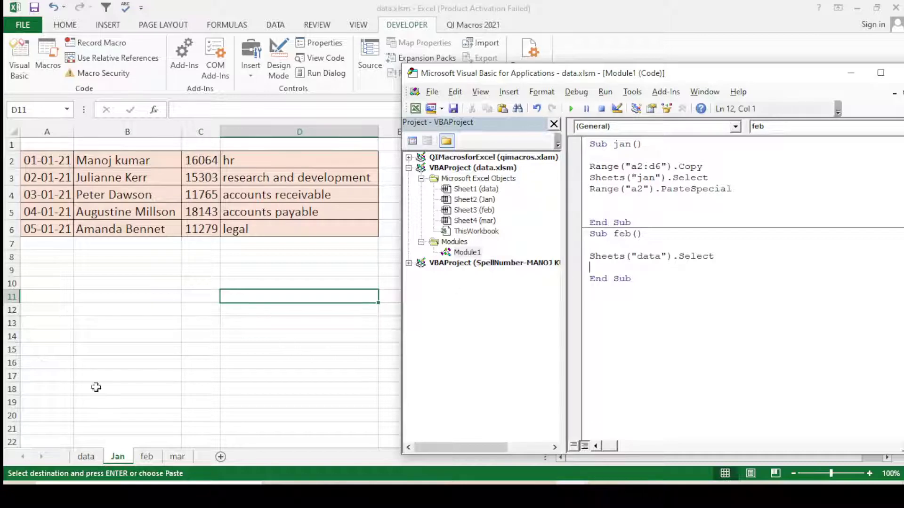
Step: Clear the copy marquee on the data sheet and confirm February rows span A7:D13
left_click(86, 457)
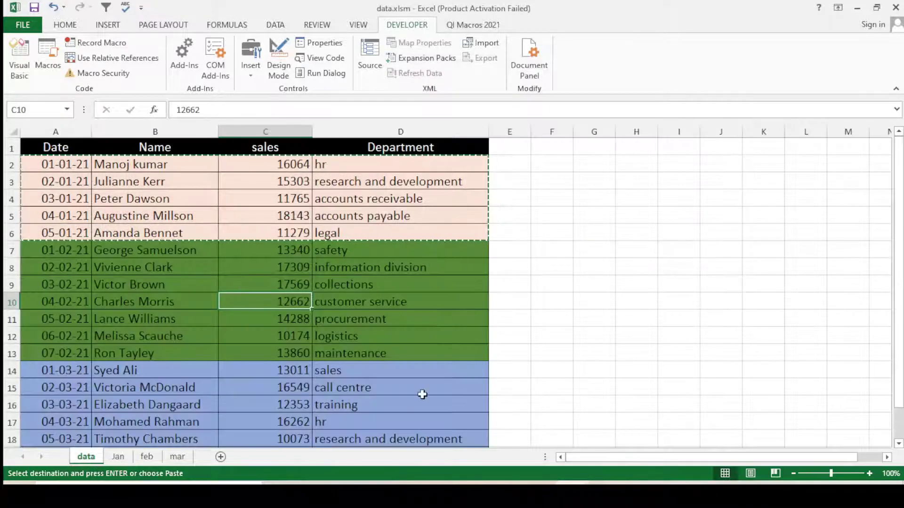
key("Escape")
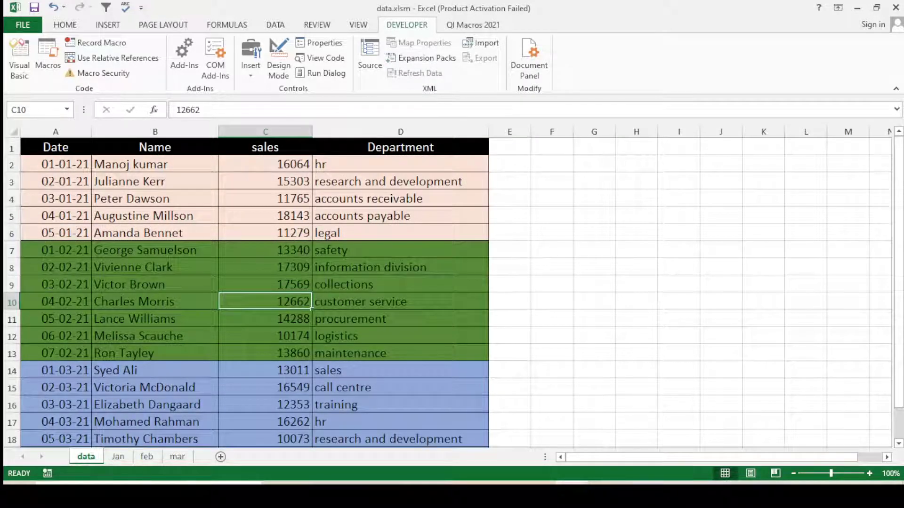
left_click(659, 424)
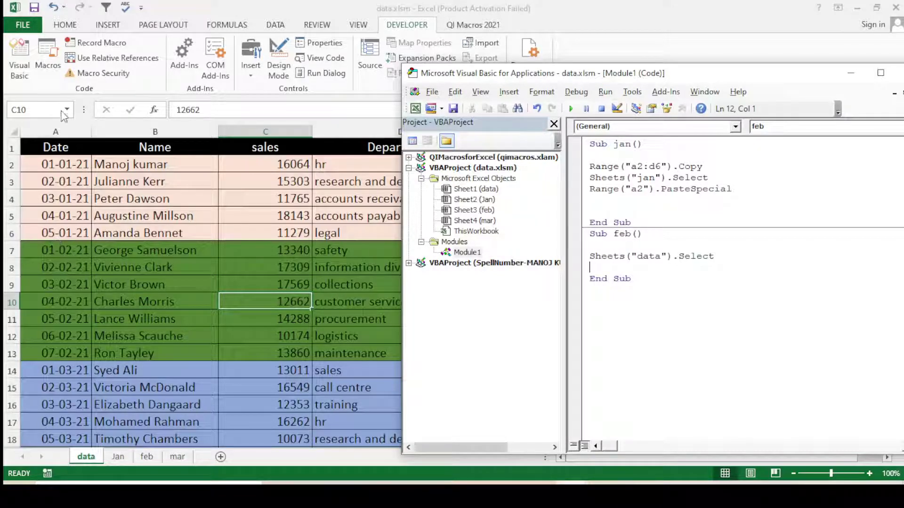
left_click(43, 249)
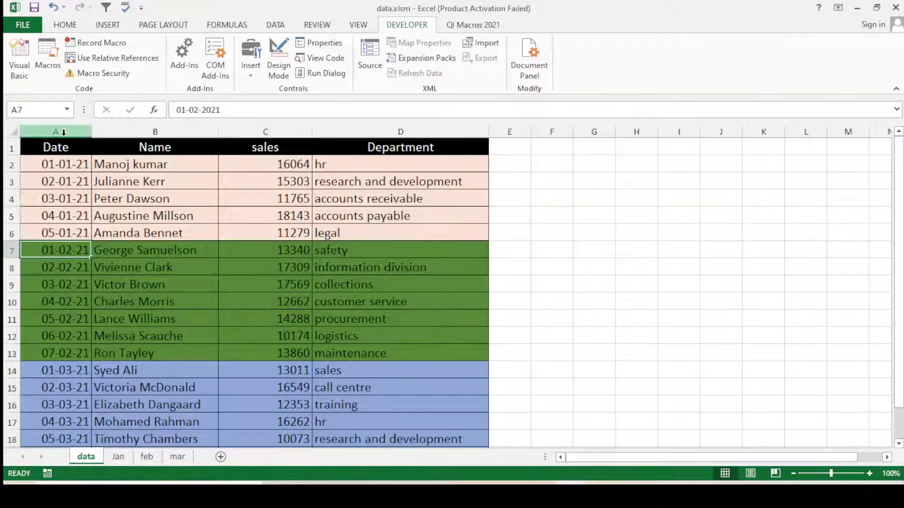
left_click(400, 353)
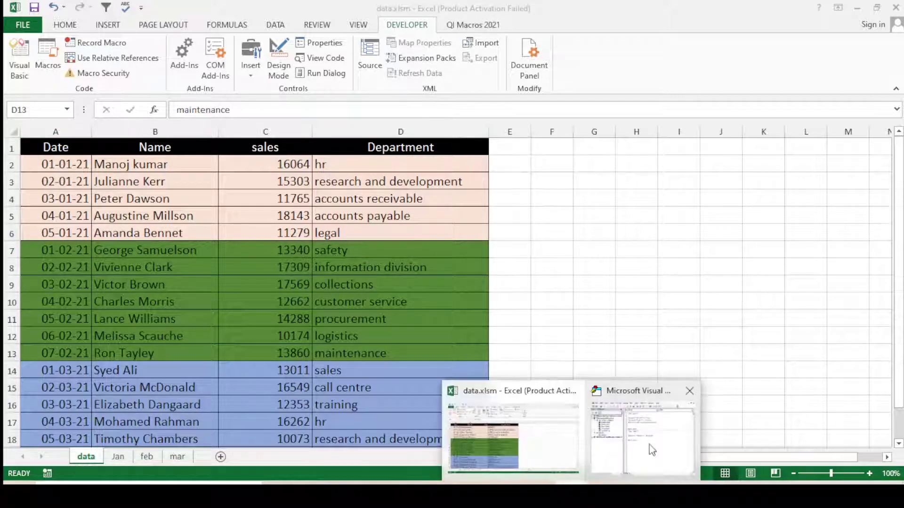
left_click(640, 419)
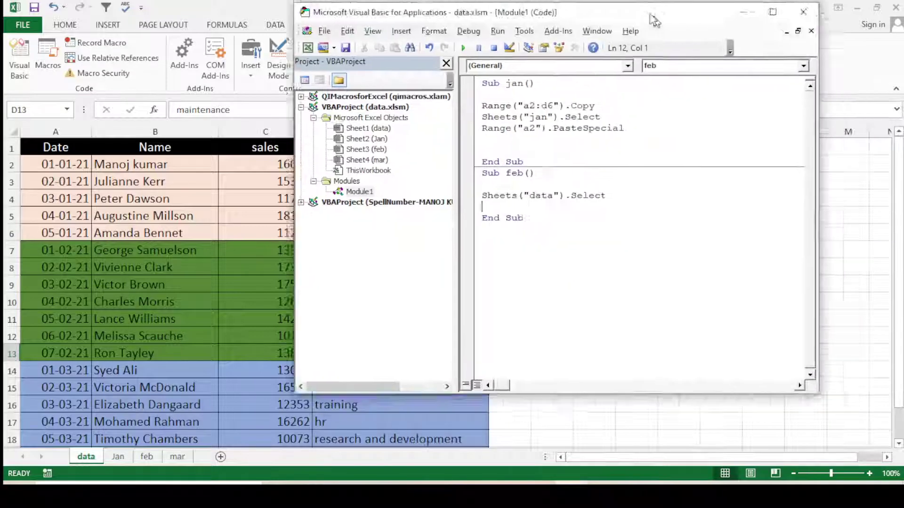
Step: Add Range("a7:d13").Copy after the data-sheet selection in Sub feb
mouse_move(766, 76)
left_mouse_down()
mouse_move(606, 11)
mouse_move(633, 21)
left_mouse_up()
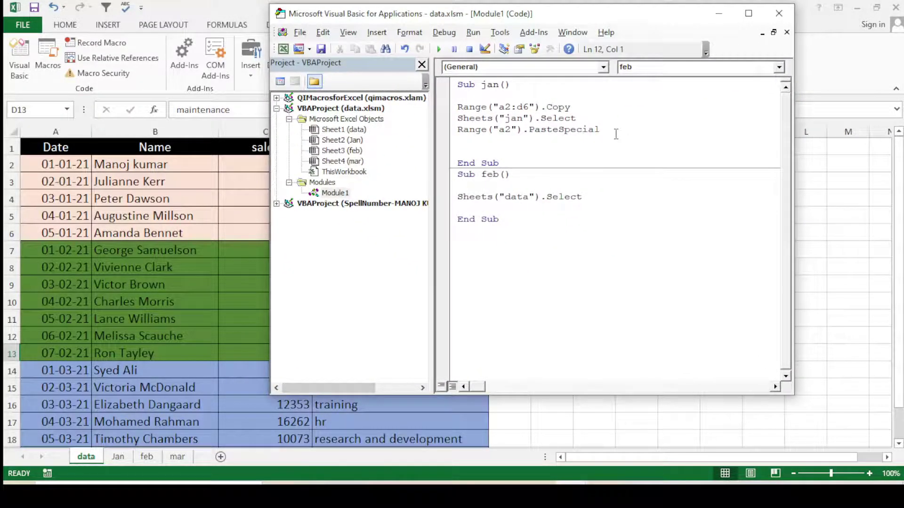
type("range")
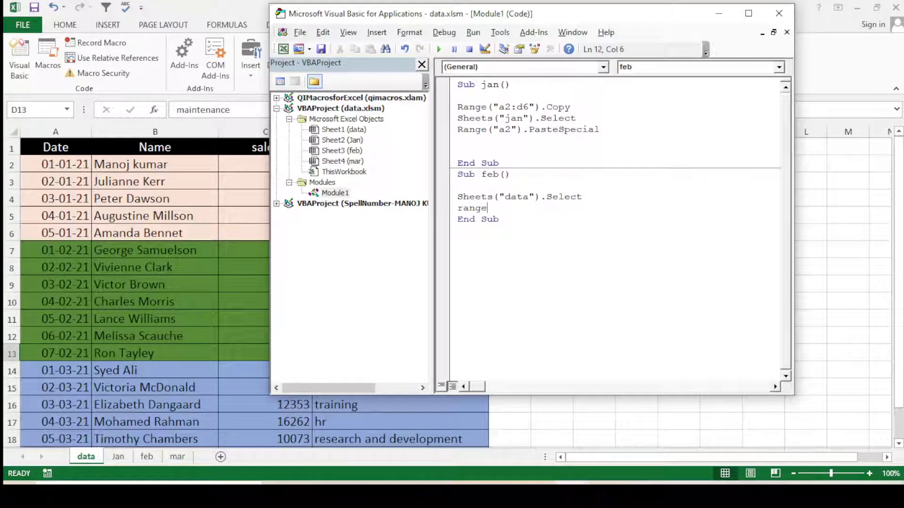
type("(")
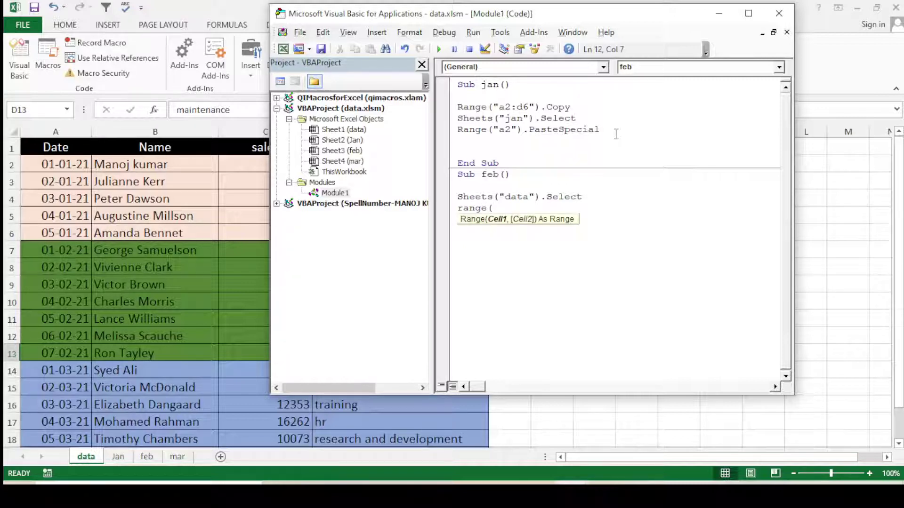
type("a")
key("BackSpace")
type("\"a")
type("7:")
type("d14")
key("BackSpace")
type("3")
type("\"(")
key("BackSpace")
type(").")
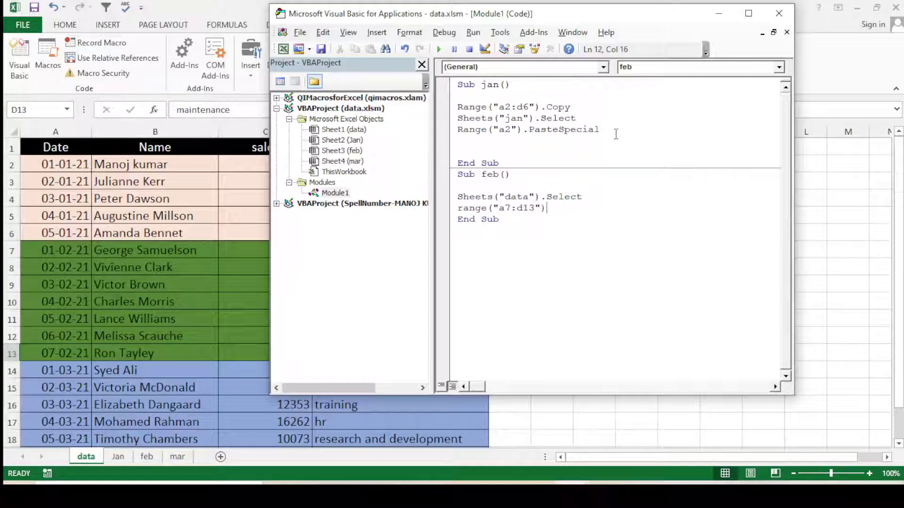
type("copy")
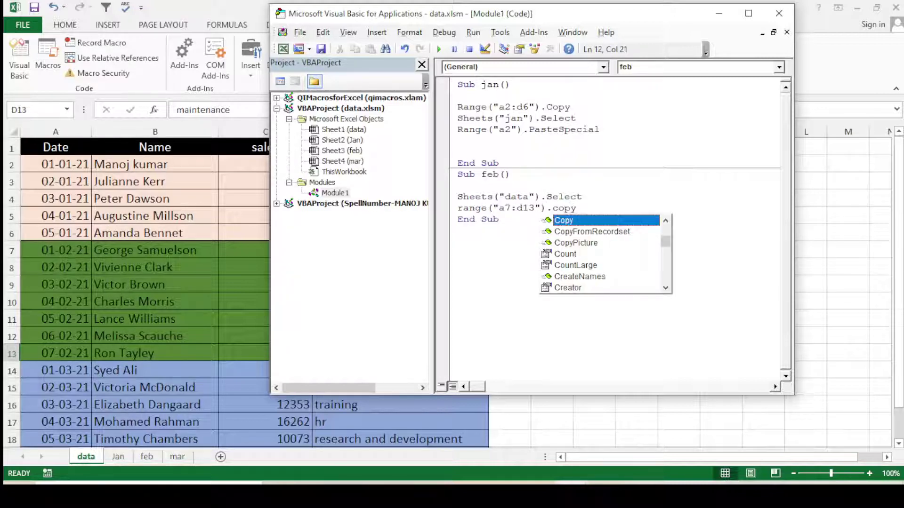
left_click(615, 134)
key("Return")
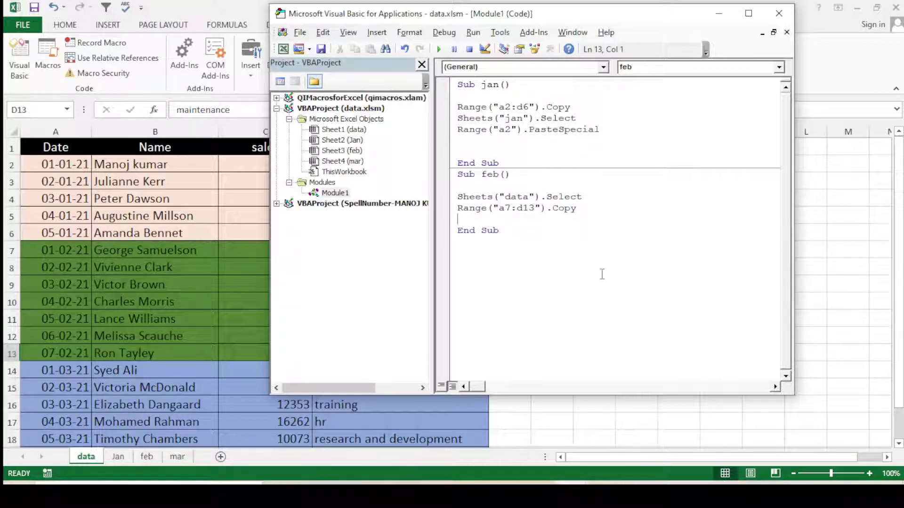
Step: Add Sheets("feb").Select as the next line of Sub feb
type("shee")
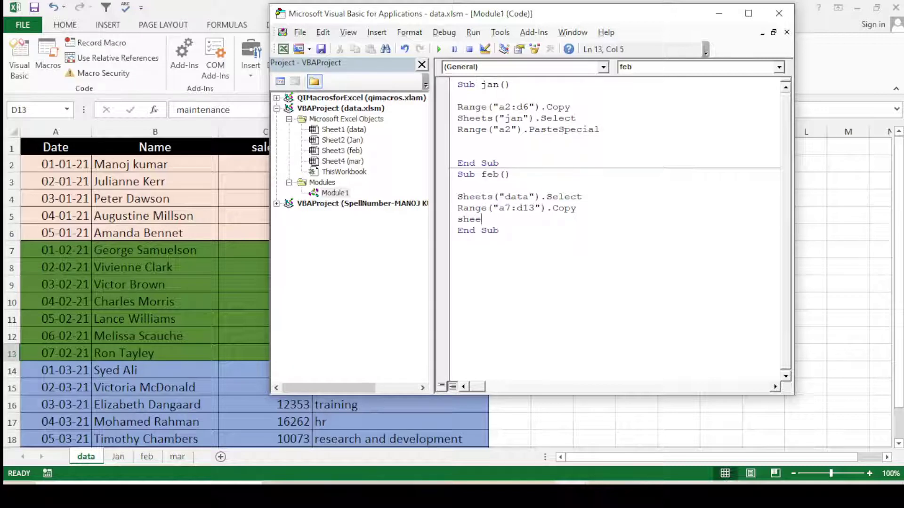
type("ts")
type("(f")
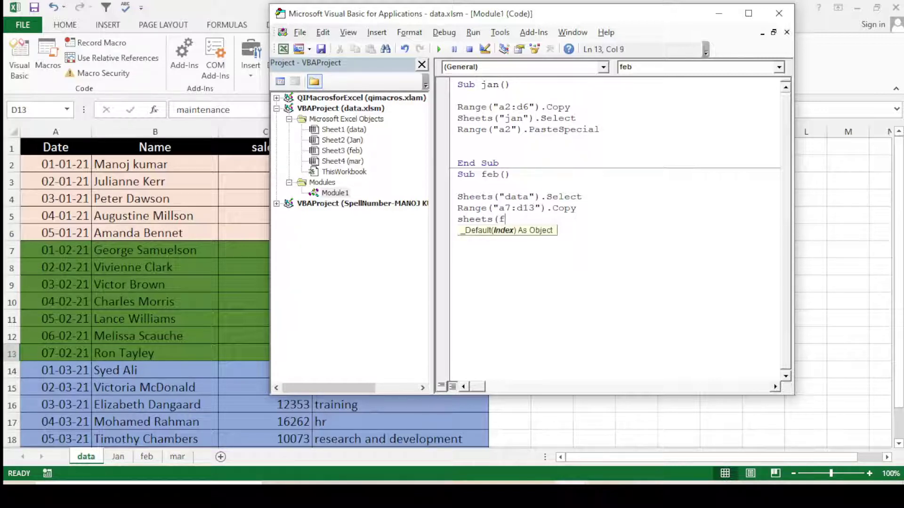
type("e")
key("BackSpace")
key("BackSpace")
type("feb\"")
type(").")
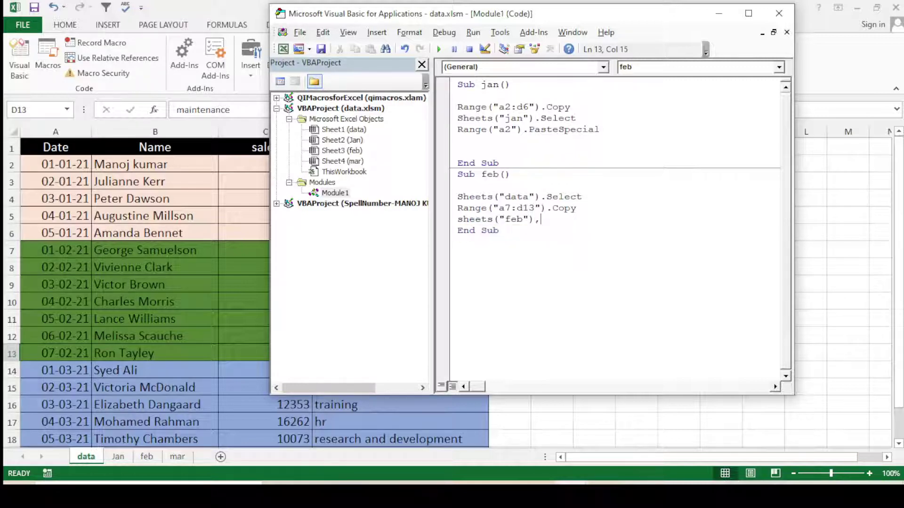
type("s")
type("elec")
type("t")
key("Return")
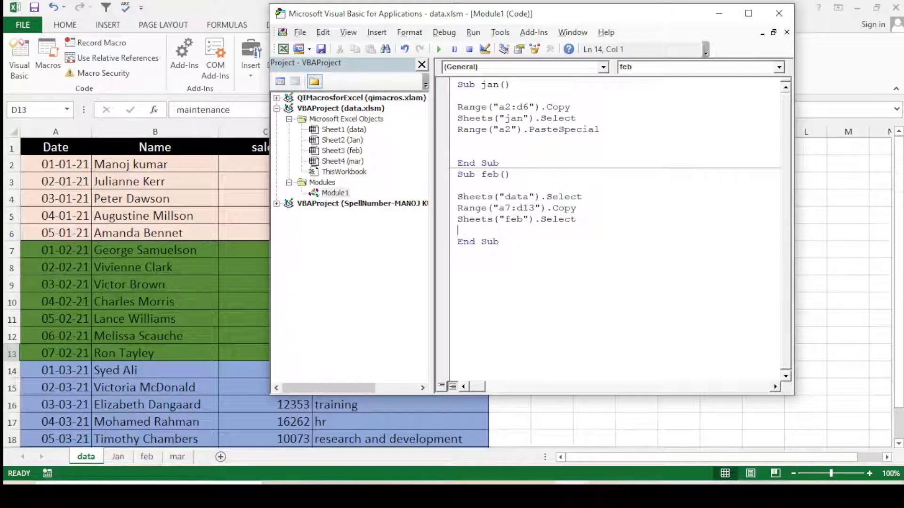
Step: Add Range("a2").PasteSpecial as the final statement of Sub feb
type("rang")
type("e")
type("(")
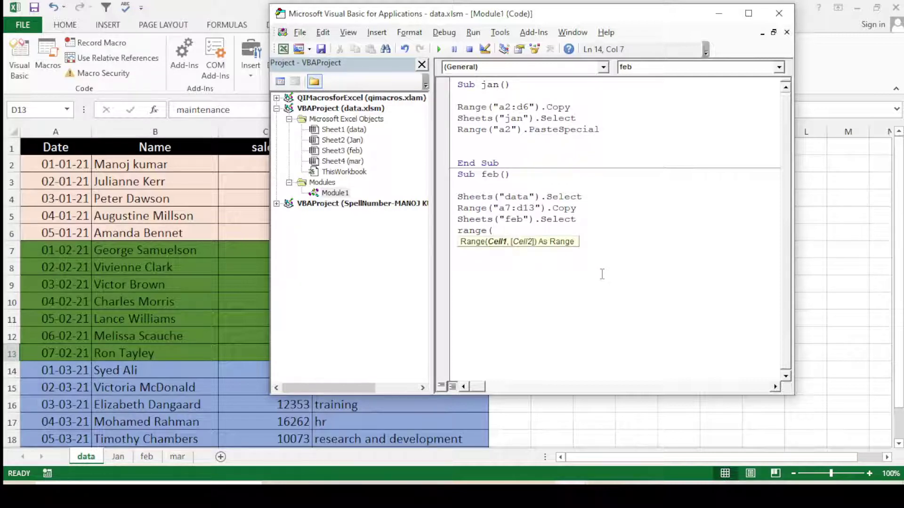
type("\"a")
type("2\"")
type(")")
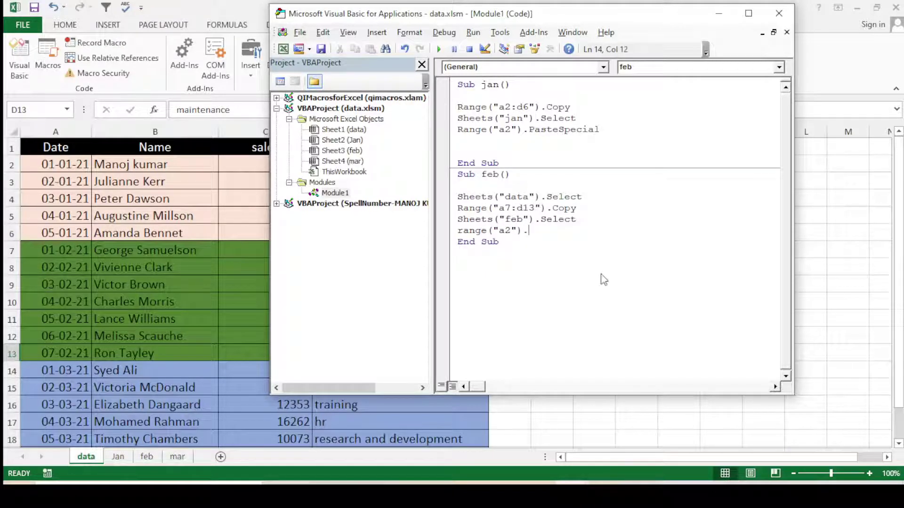
type(".past")
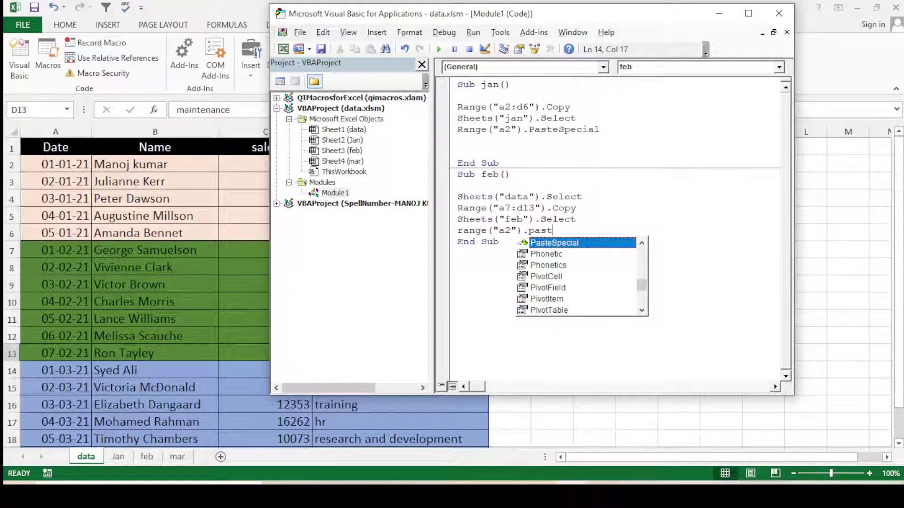
key("Tab")
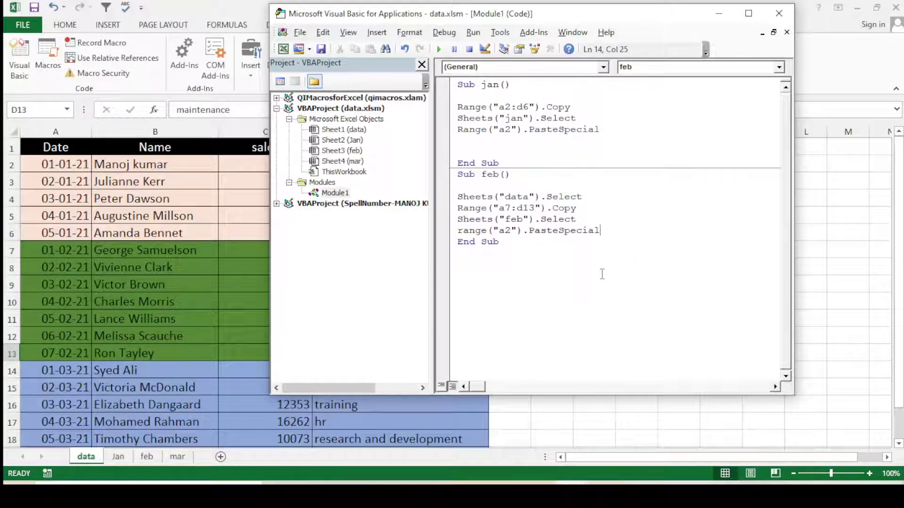
key("Return")
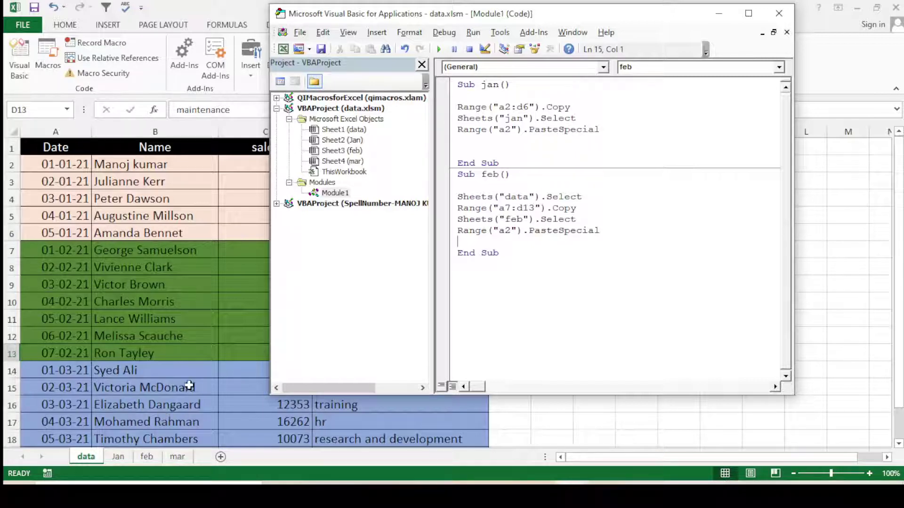
Step: Start a Sub mar() declaration on a new line below Sub feb
left_click(513, 256)
key("Return")
type("sub ")
type("mar(")
type(")")
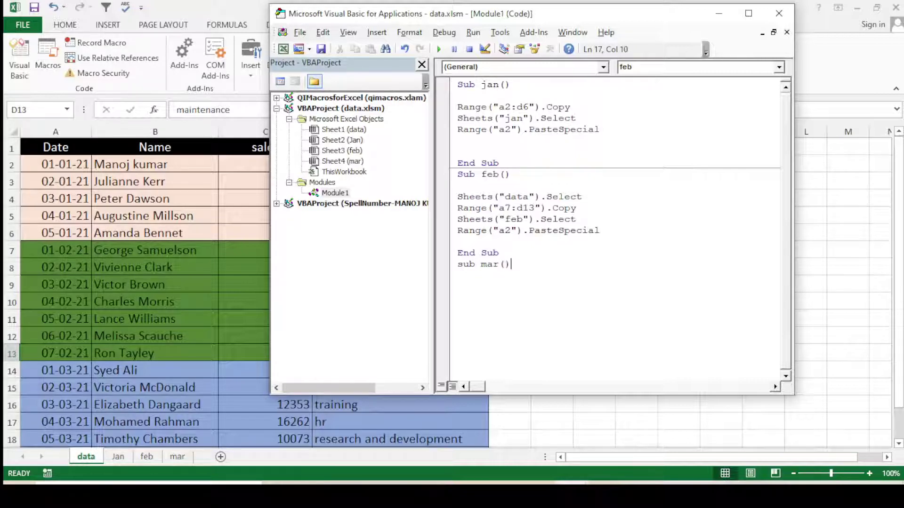
Step: Copy Sub feb's four statements and paste them inside the new Sub mar
key("Return")
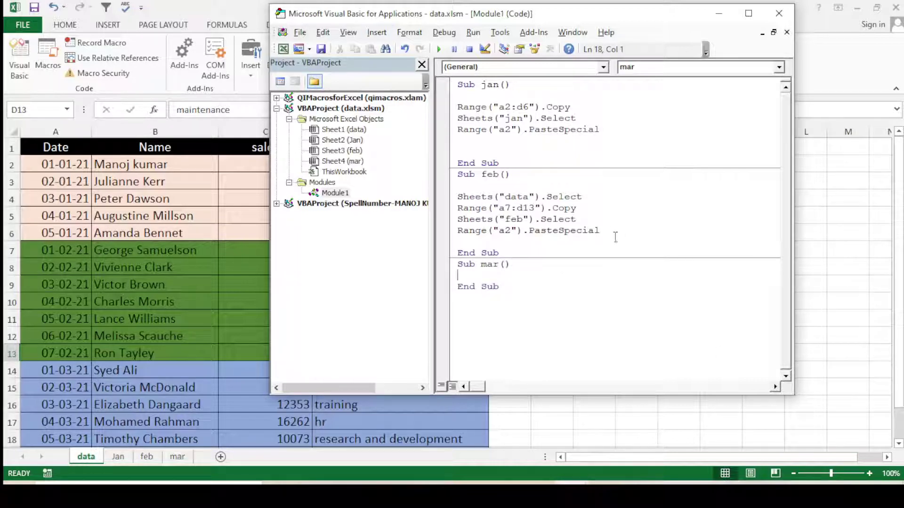
left_click_drag(607, 230, 462, 196)
left_click_drag(600, 230, 467, 188)
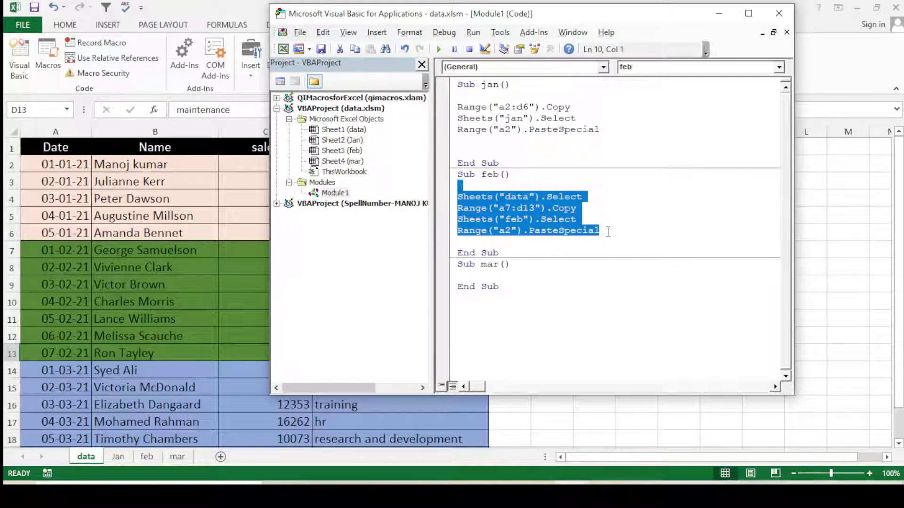
left_click_drag(599, 230, 457, 196)
right_click(486, 203)
left_click(512, 228)
left_click(487, 275)
right_click(475, 275)
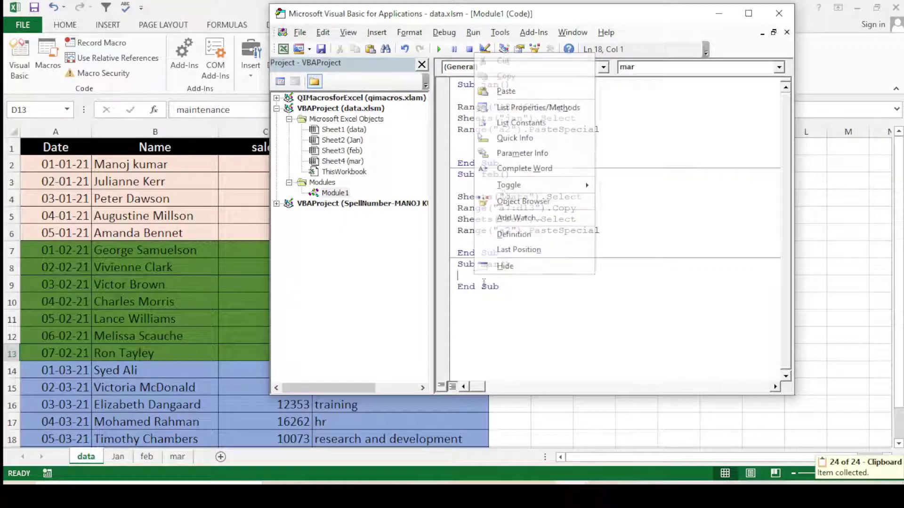
left_click(520, 94)
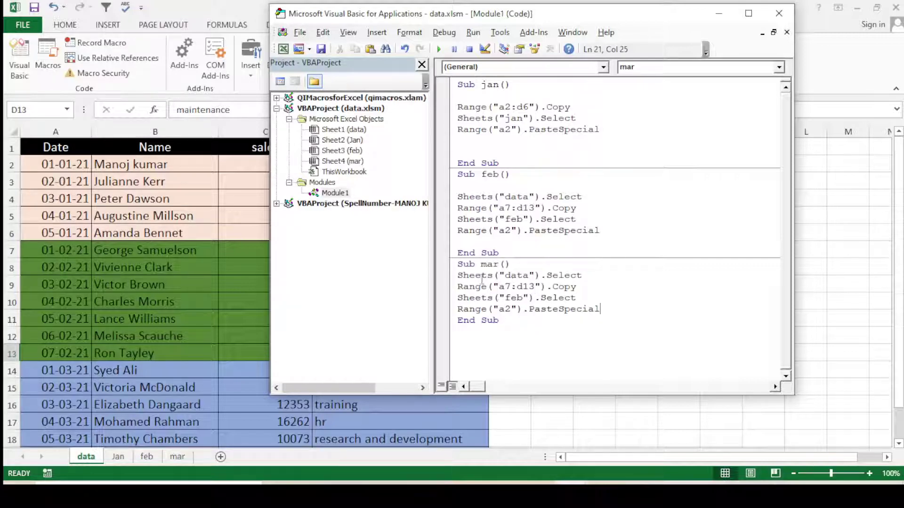
left_click(244, 303)
Step: Check on the data sheet that the March rows span A14:D20
left_click(48, 374)
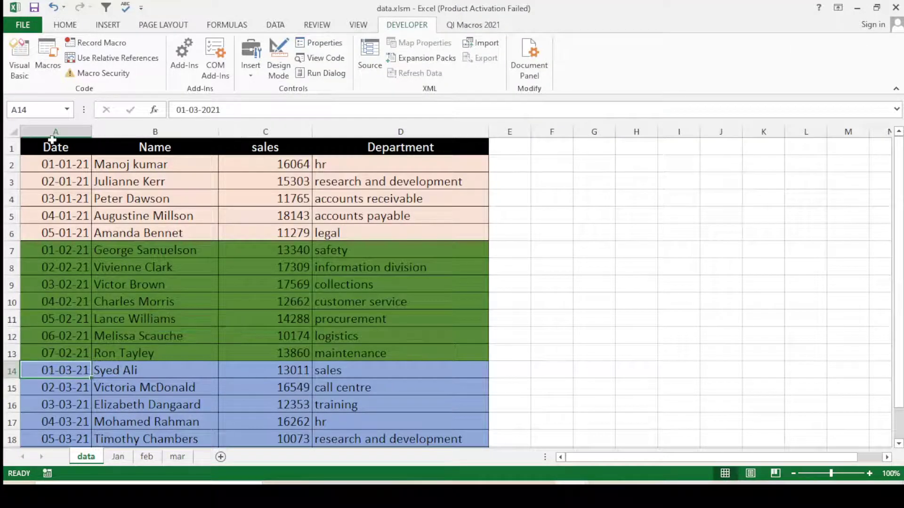
scroll(240, 388, "down", 1)
left_click(417, 423)
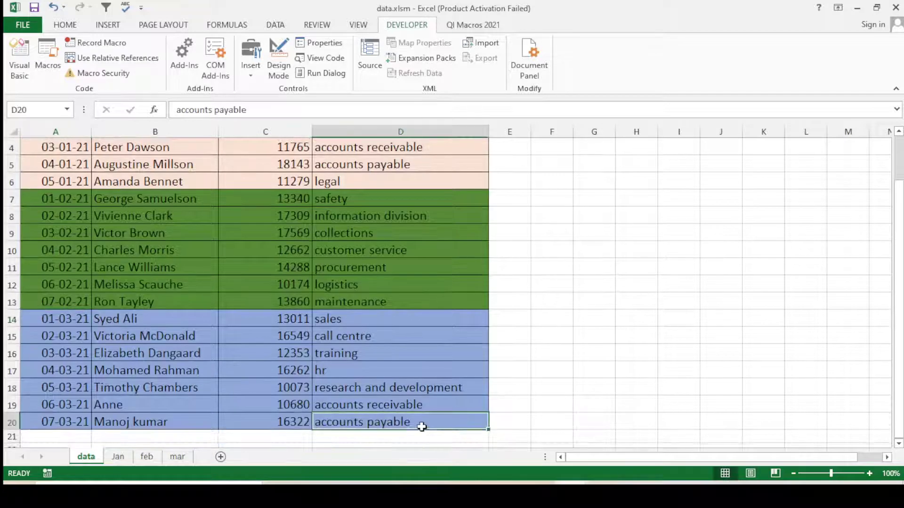
left_click(73, 318)
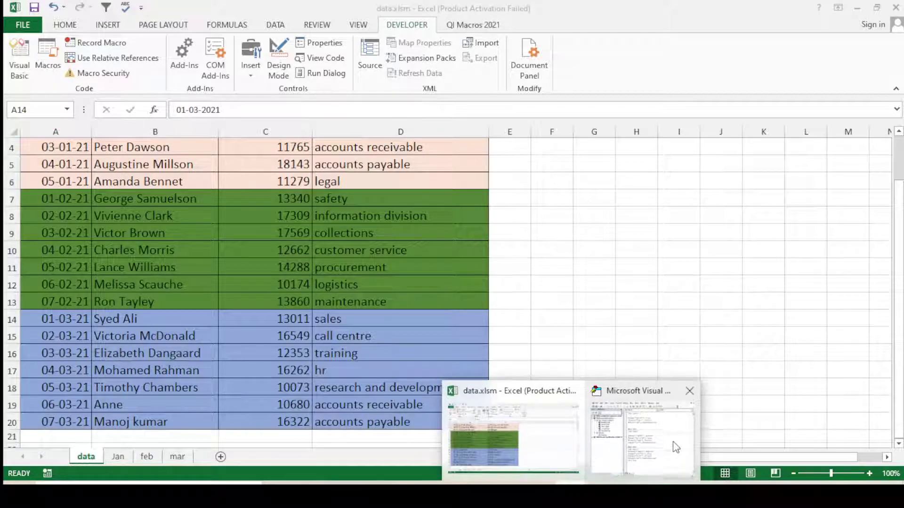
left_click(677, 448)
Step: Change Sub mar's copy range to a14:d20 and its target sheet to mar
left_click_drag(510, 287, 516, 287)
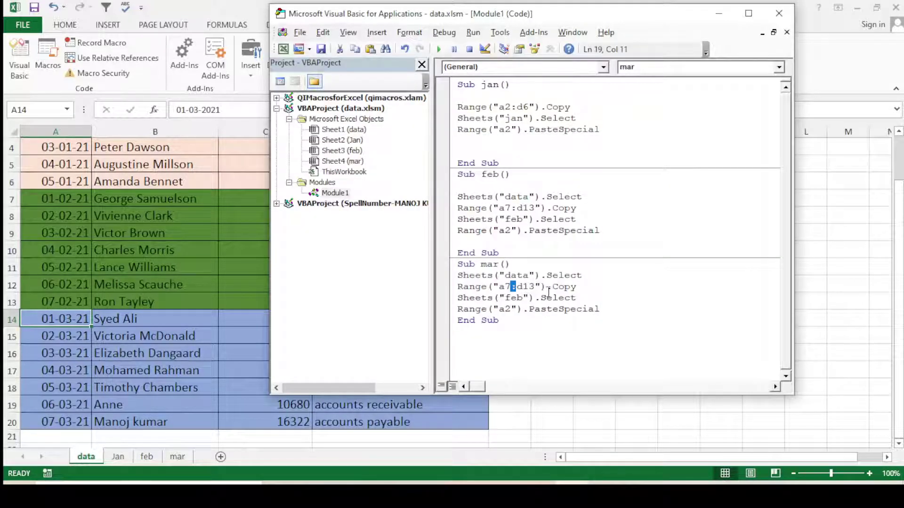
key("Left")
key("BackSpace")
type("14")
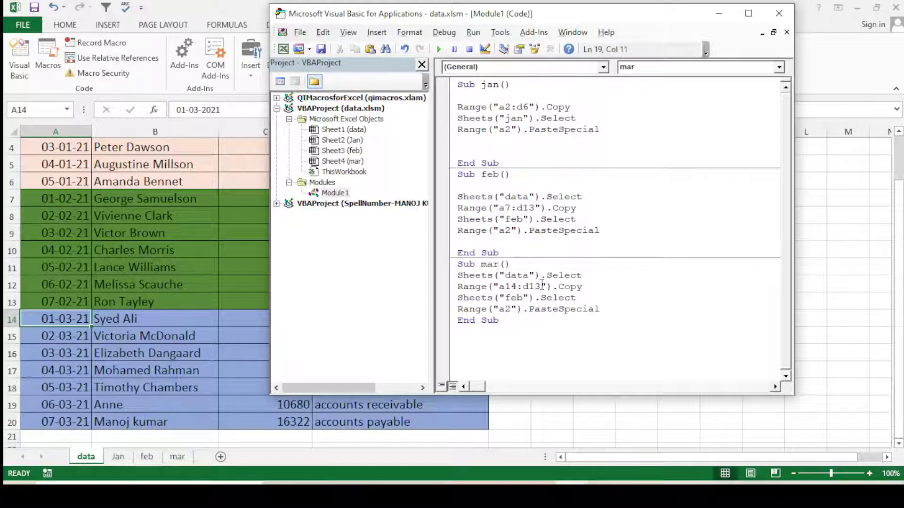
left_click(551, 287)
key("BackSpace")
key("BackSpace")
type("20")
left_click(521, 298)
key("BackSpace")
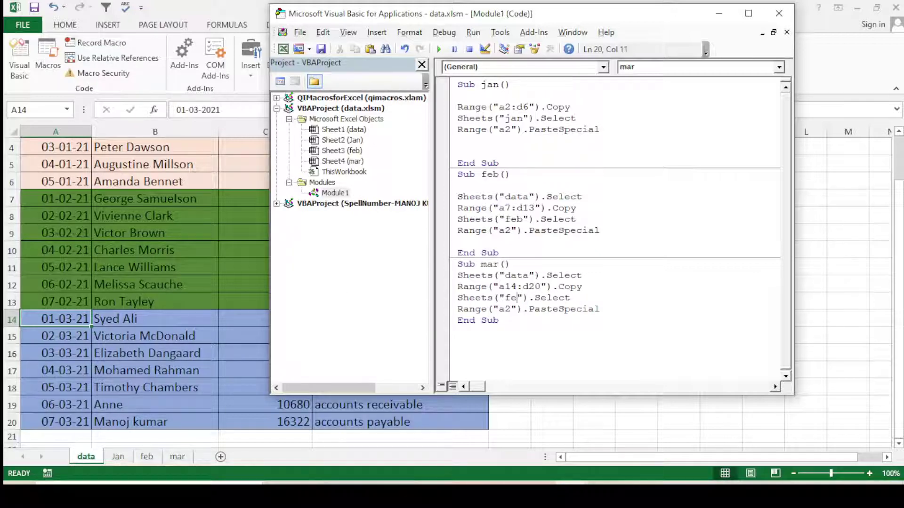
key("BackSpace")
key("BackSpace")
type("mar")
key("Return")
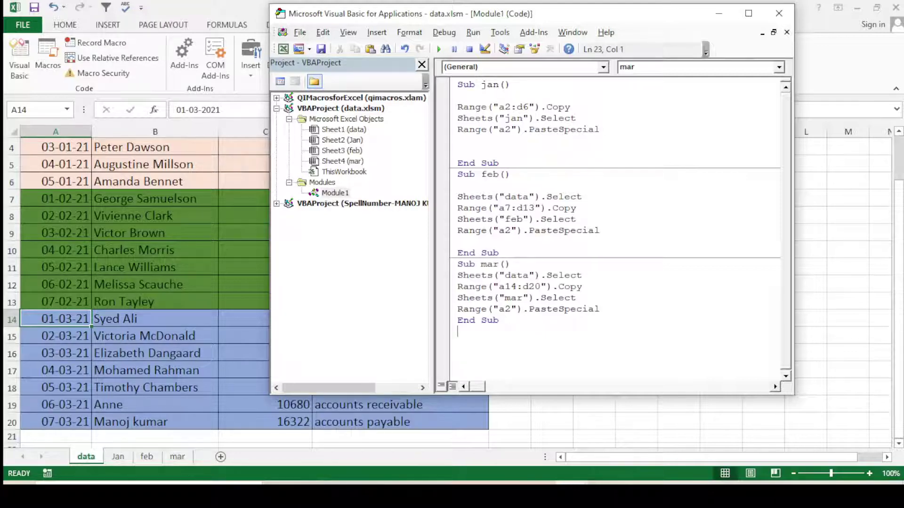
Step: Arrange the code window beside the data sheet to check header cells A1:D1
left_click(156, 269)
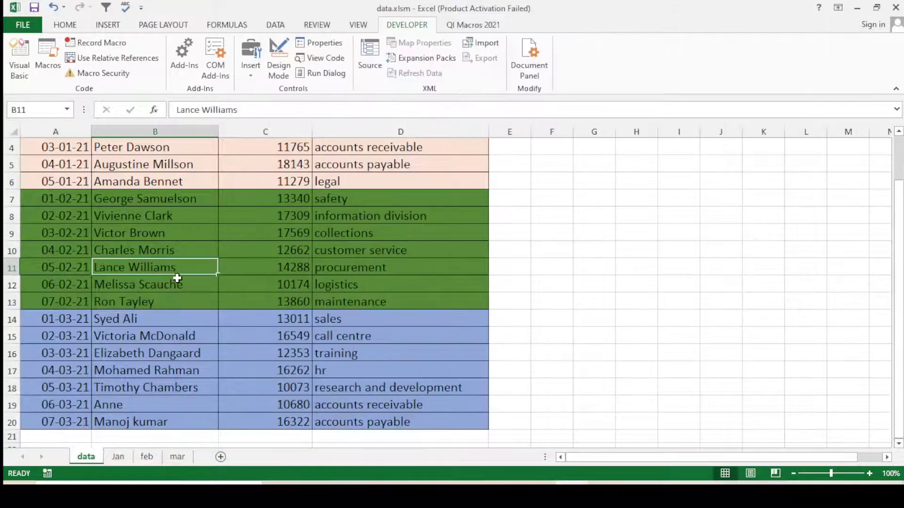
scroll(97, 157, "up", 1)
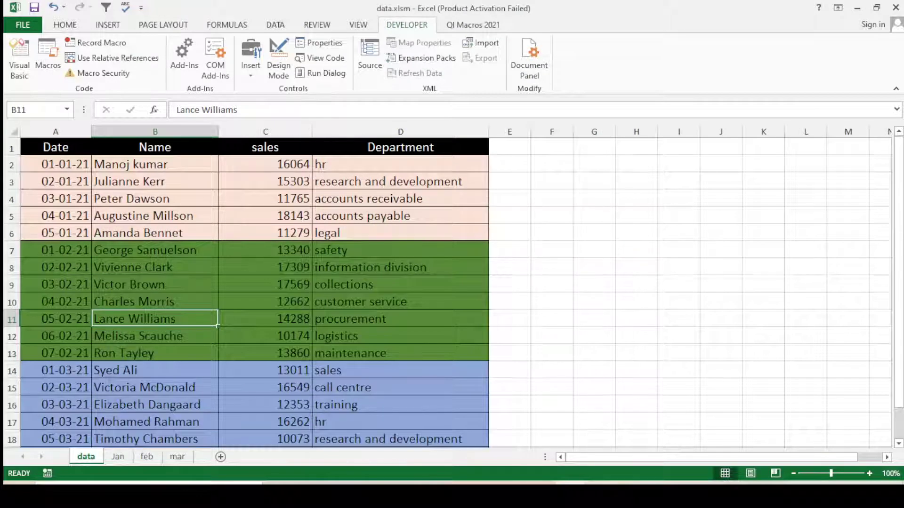
left_click(644, 451)
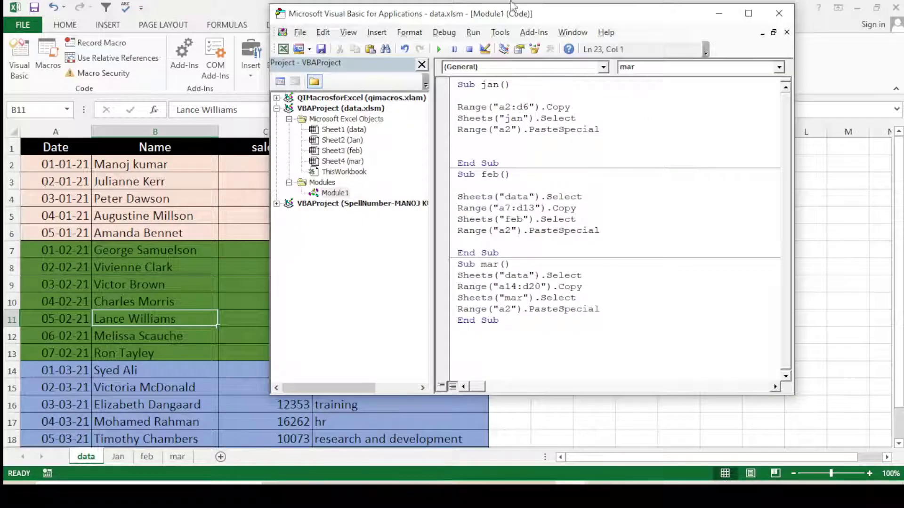
left_click_drag(600, 29, 535, 18)
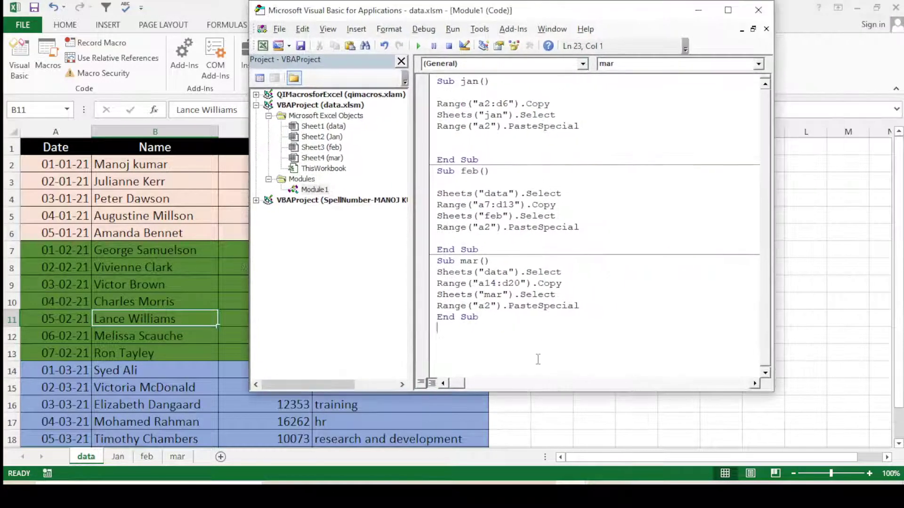
left_click_drag(441, 4, 421, 199)
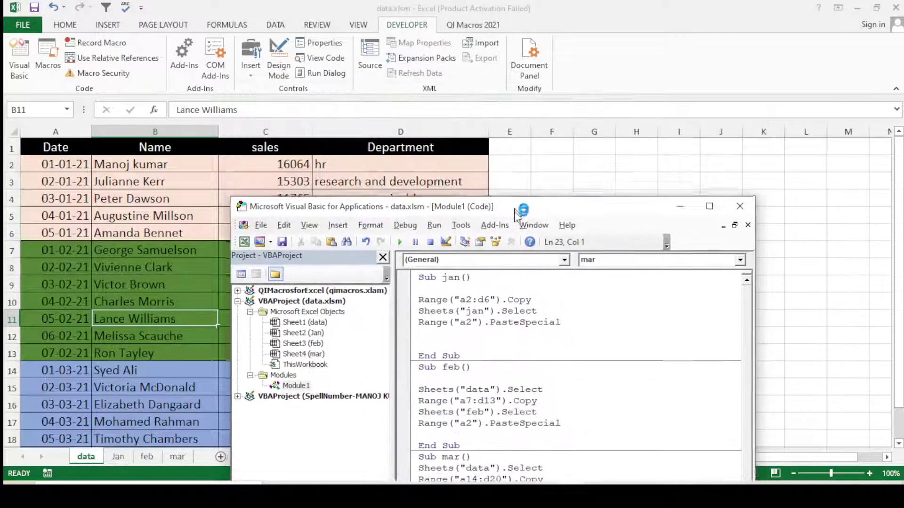
left_click(54, 146)
left_click(383, 149)
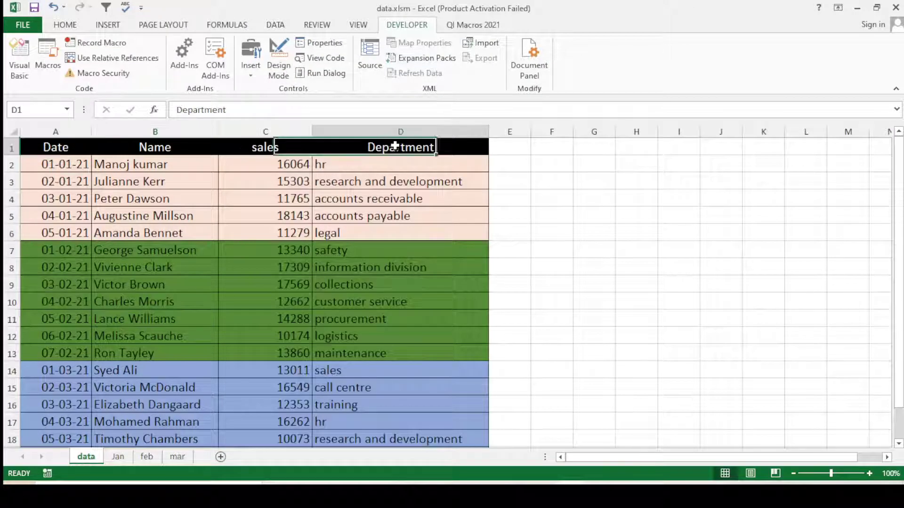
left_click(44, 148)
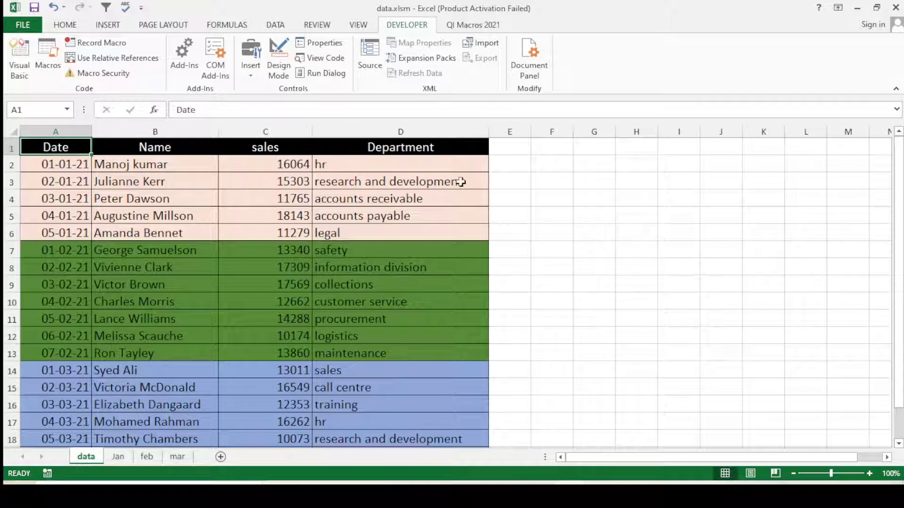
left_click(442, 146)
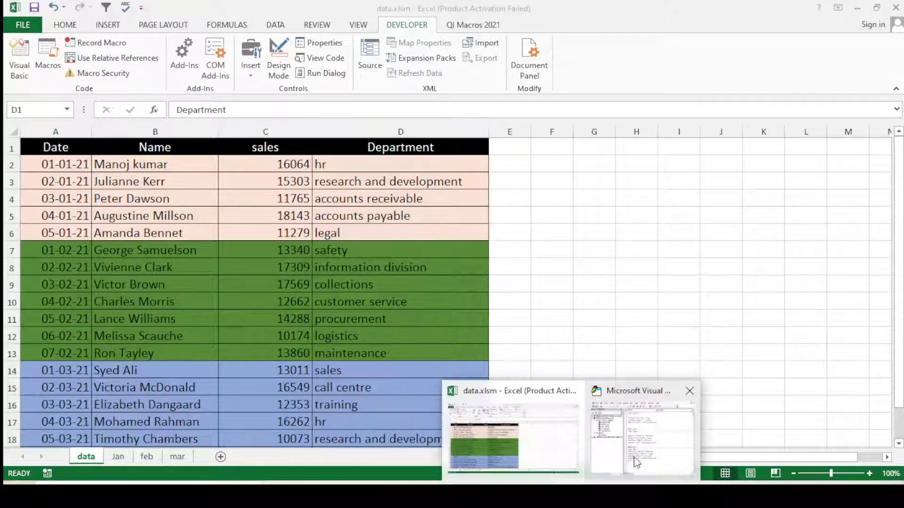
left_click(640, 438)
left_click_drag(640, 207, 658, 59)
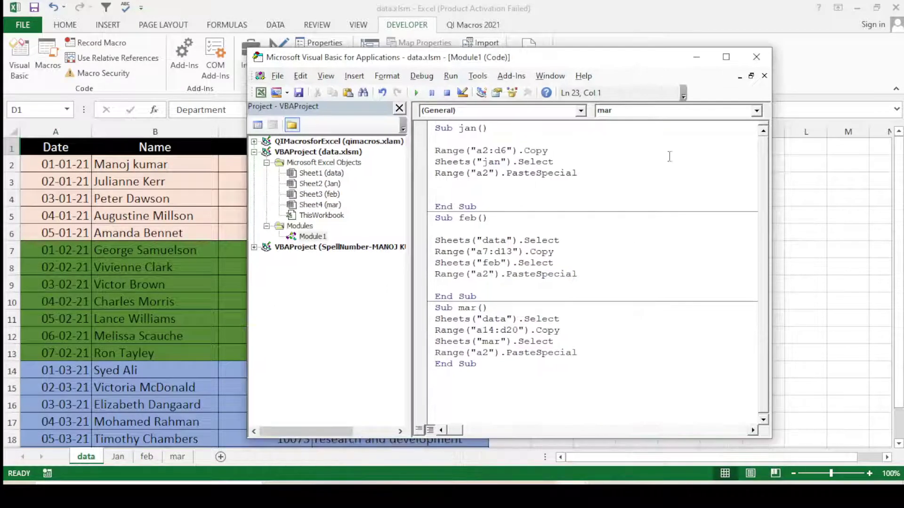
Step: Begin Sub heading() below the mar macro with Sheets("data").Select
key("Return")
type("sub h")
type("eading(")
type(")")
key("Return")
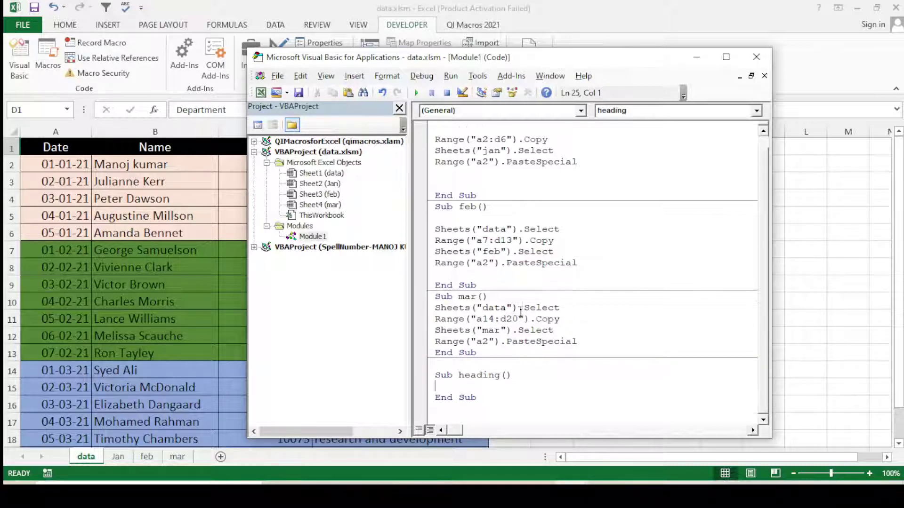
scroll(519, 313, "down", 1)
type("sh")
type("eet")
type("s")
type("(\"")
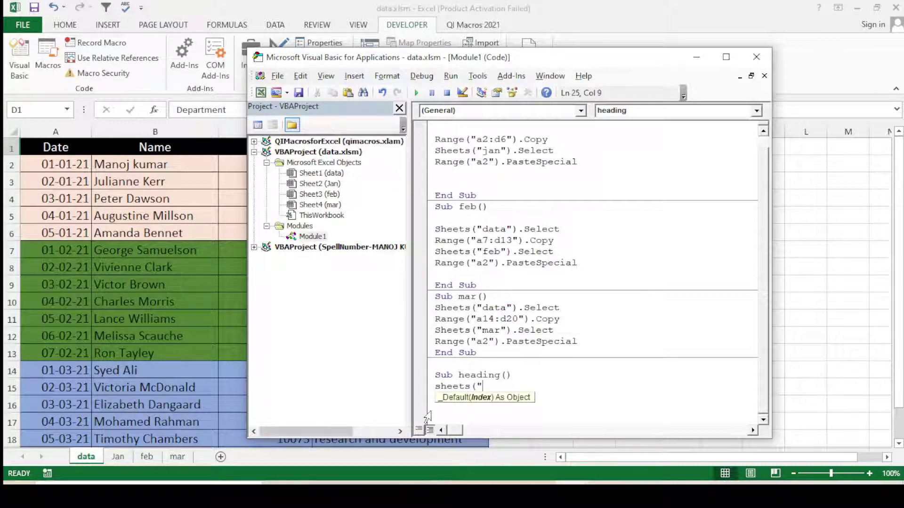
type("data")
key("BackSpace")
key("BackSpace")
type("a\")")
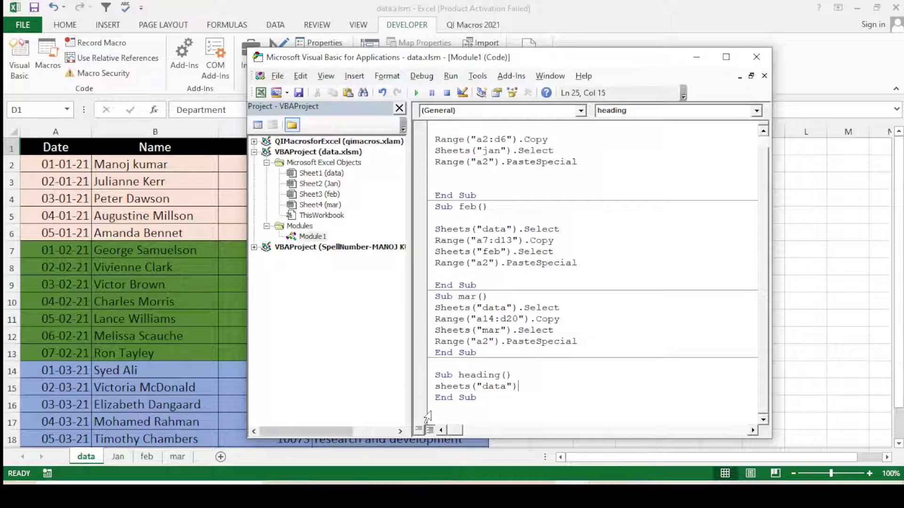
type(".s")
type("elect")
key("Return")
Step: Add the line Range("a1:d1").Copy to the heading macro
type("ran")
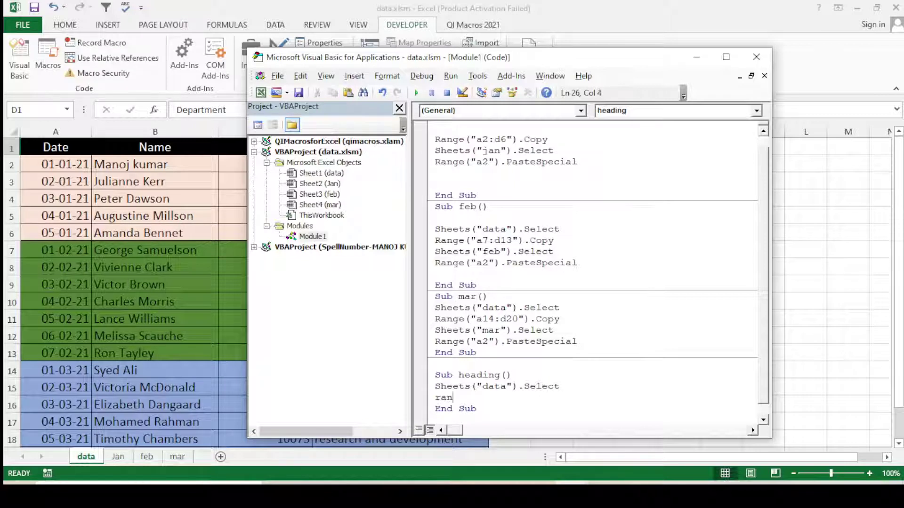
type("ge")
type("(")
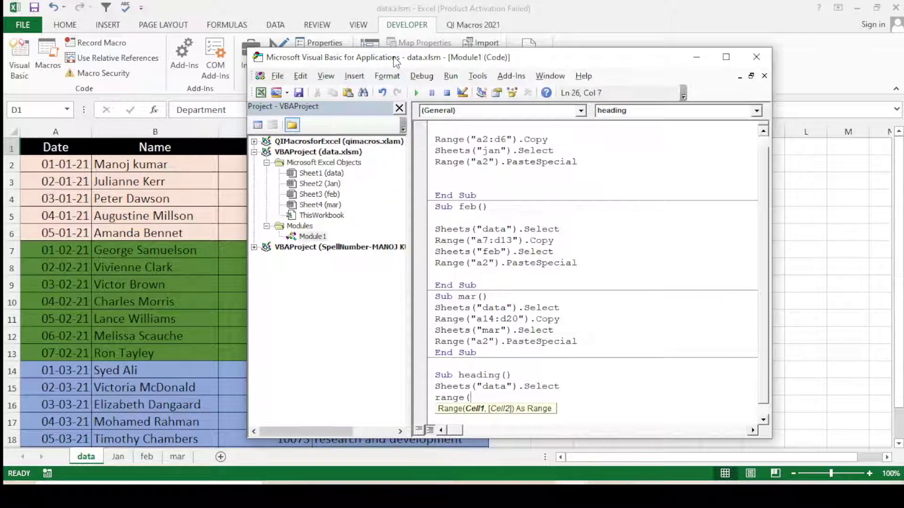
left_click_drag(395, 57, 464, 215)
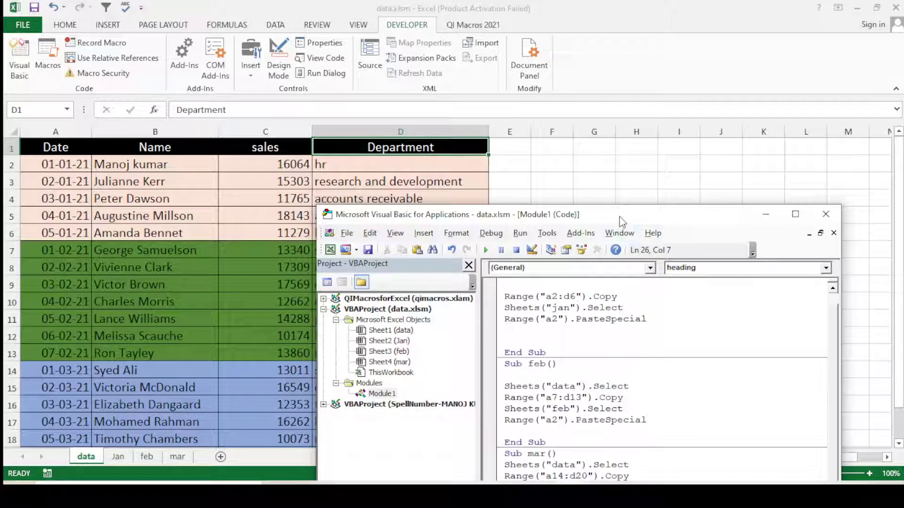
left_click_drag(625, 216, 565, 45)
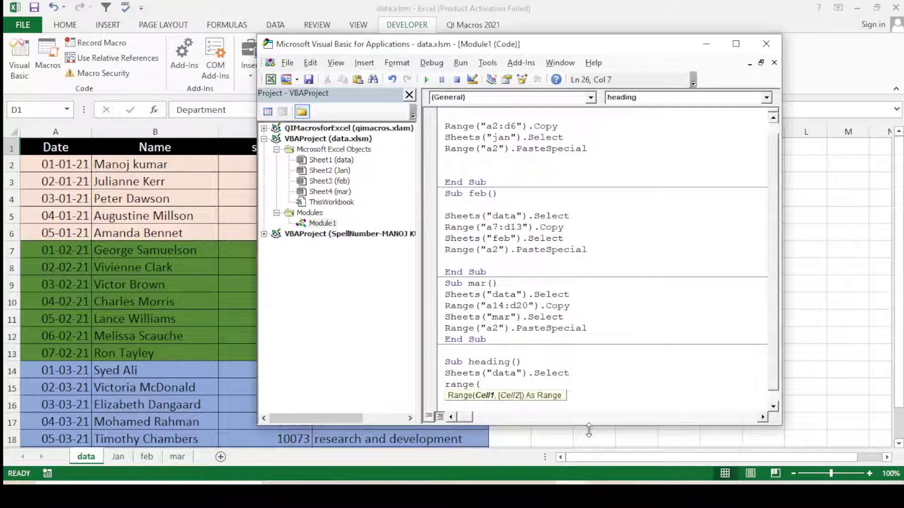
type("\"a")
type("1:")
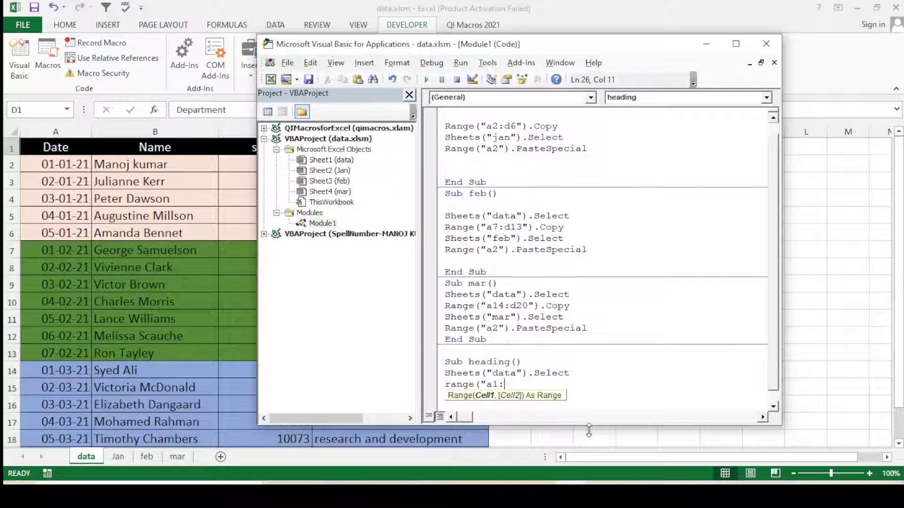
type("d1")
type("\"")
type(").")
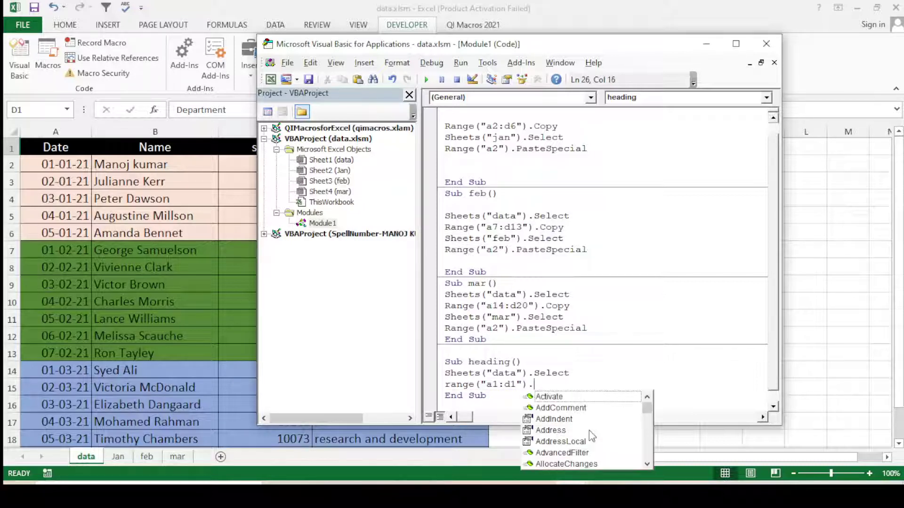
type("copy")
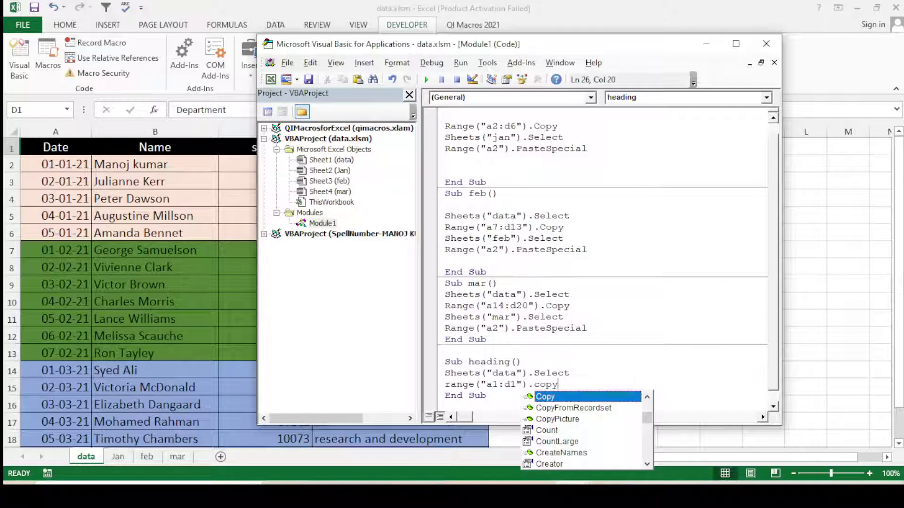
key("Escape")
key("Return")
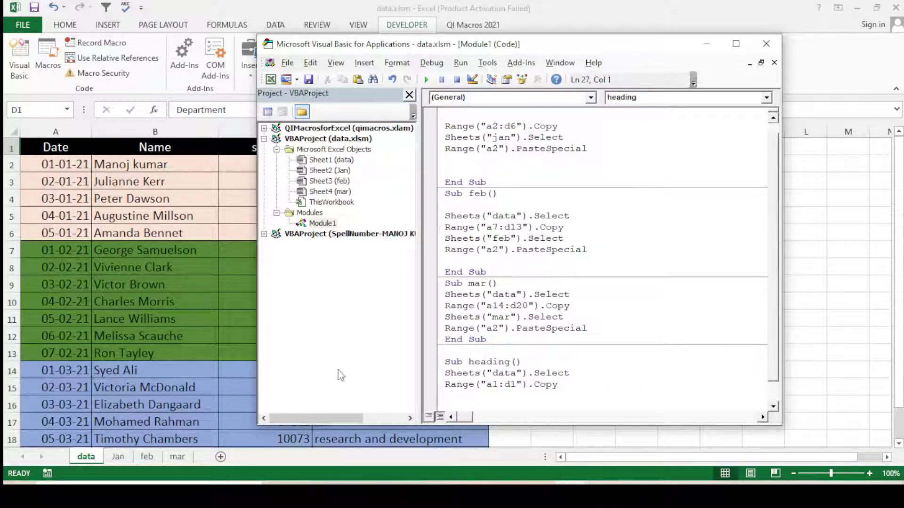
Step: Close the heading macro with End Sub and add Sheets("jan").Select inside it
key("Return")
type("end sub")
key("Up")
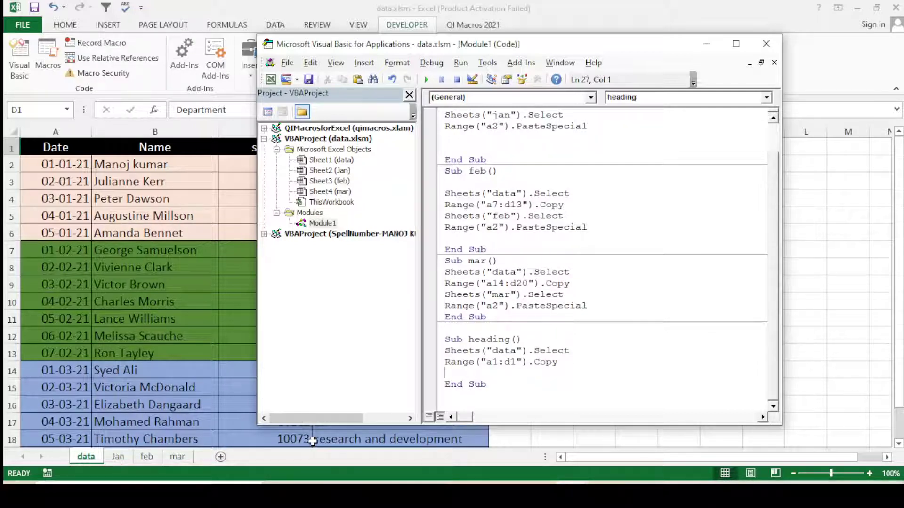
type("sheet")
type("s")
type("(\"jan")
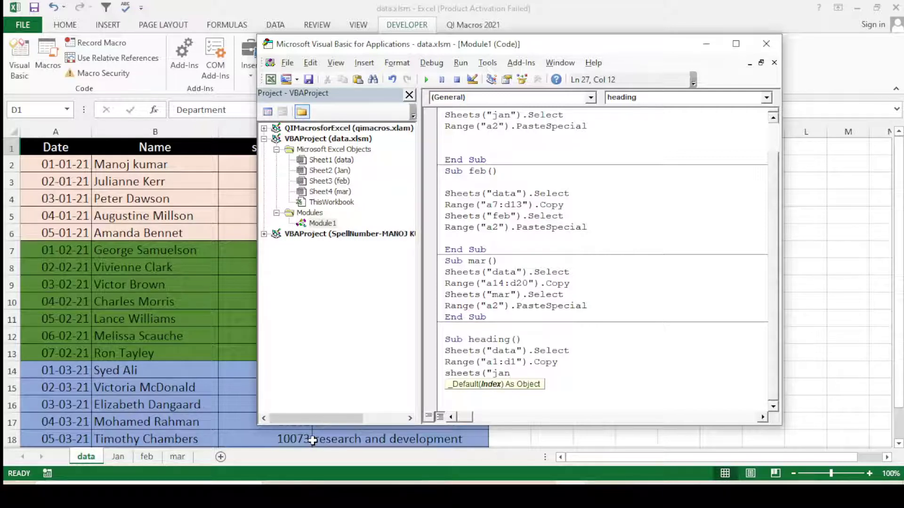
type("\"")
type(").s")
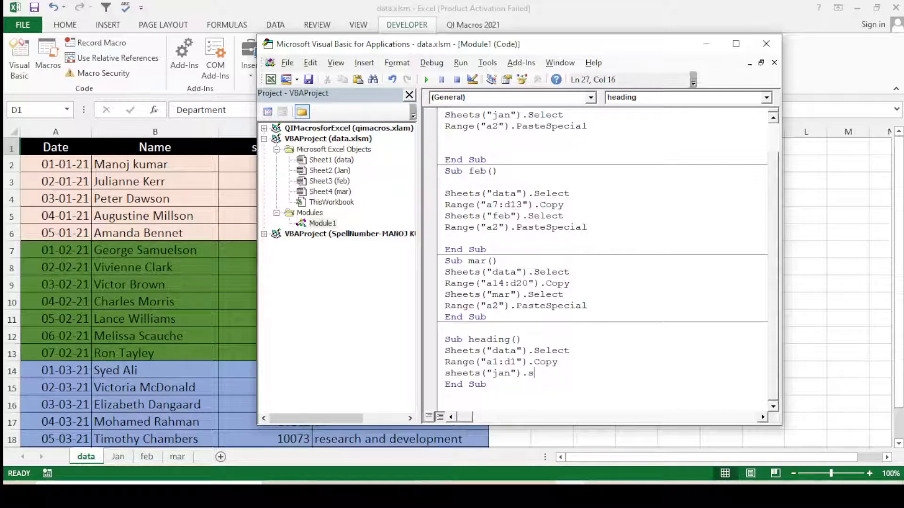
type("elect")
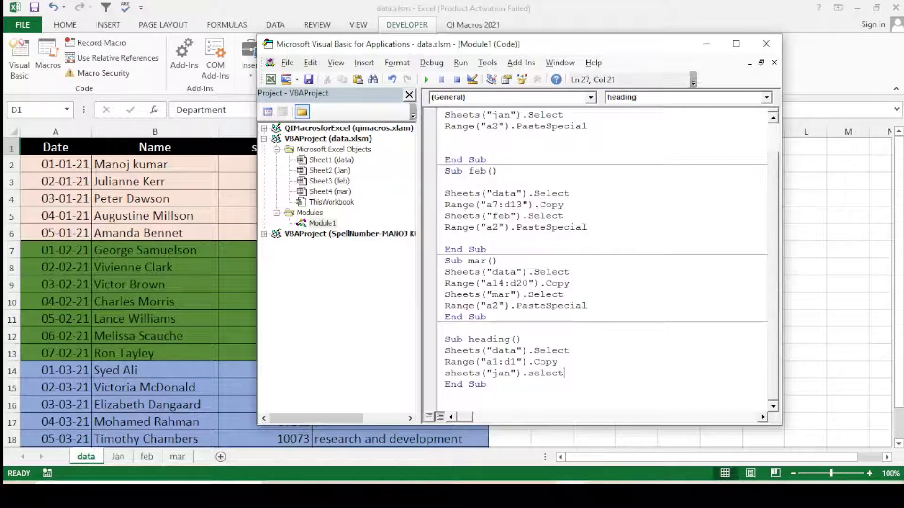
key("Return")
type("range")
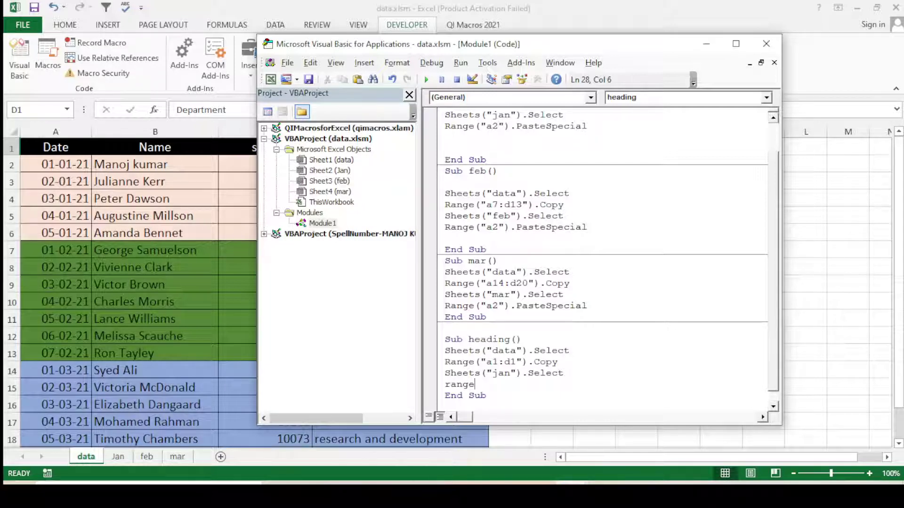
Step: Add Range("a1").PasteSpecial after the jan sheet selection
type("(a1\"")
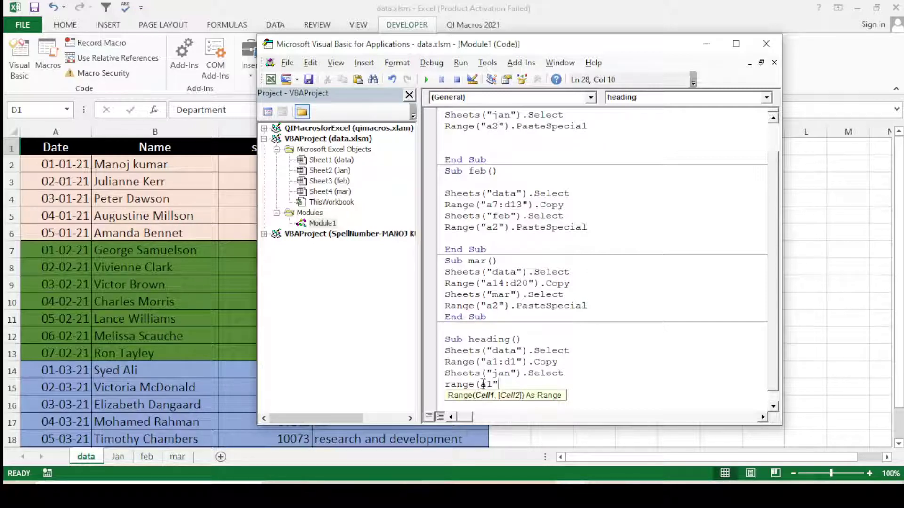
left_click_drag(480, 384, 485, 384)
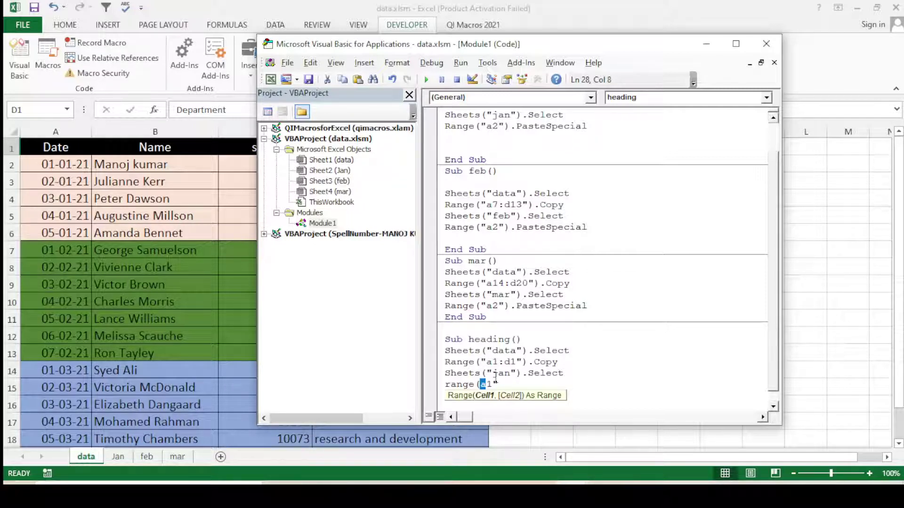
key("Left")
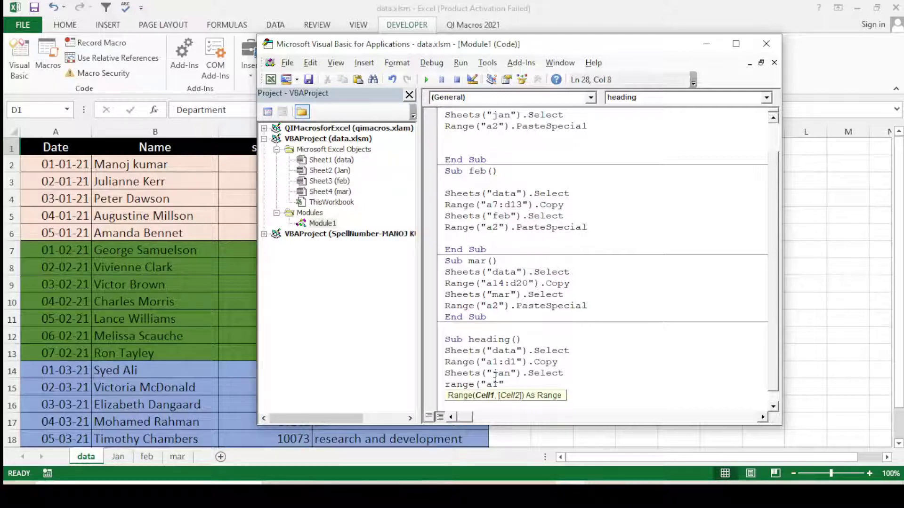
left_click(513, 384)
type(")")
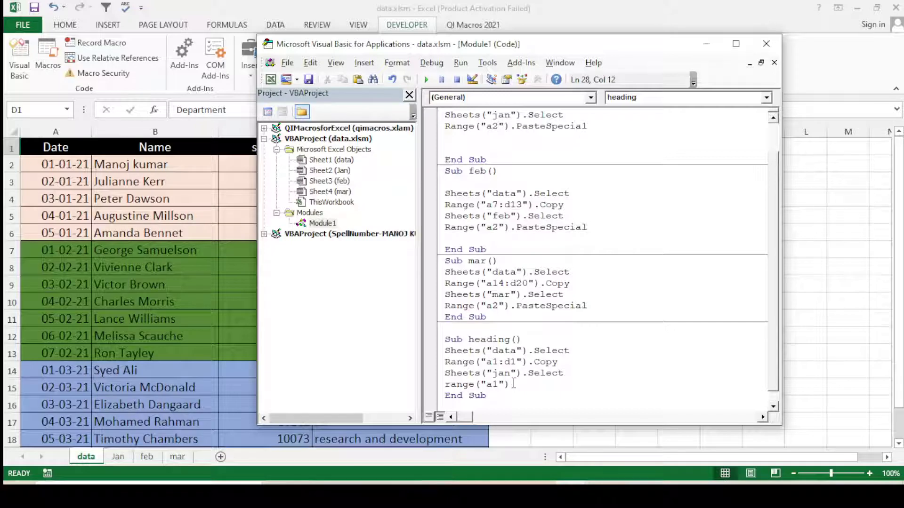
type(".pa")
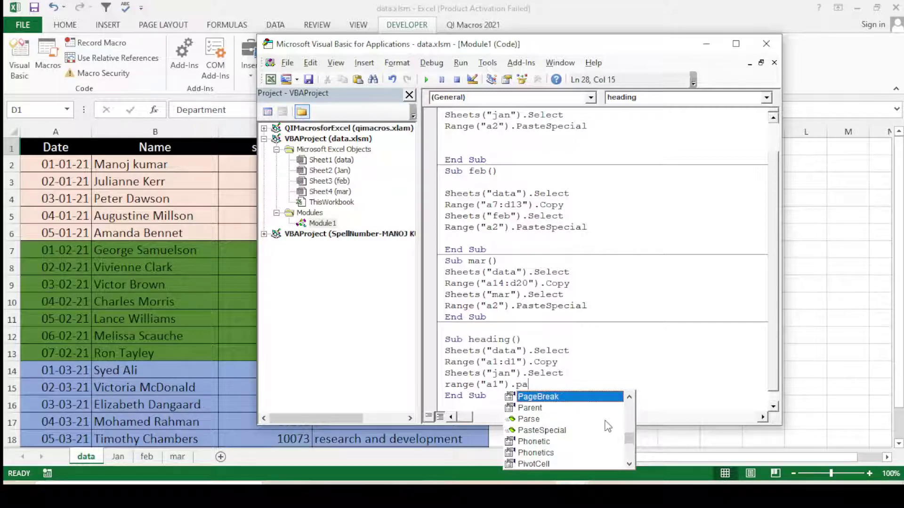
key("Down")
key("Down")
key("Down")
key("Tab")
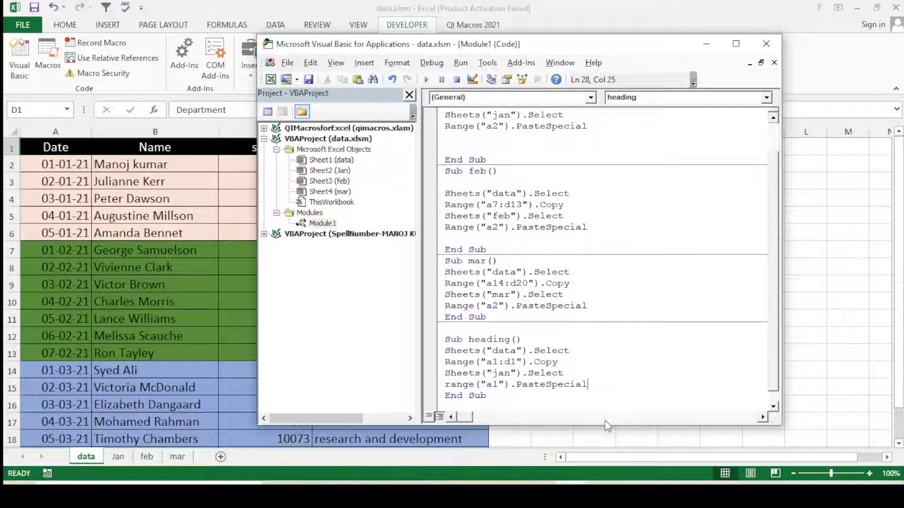
key("Return")
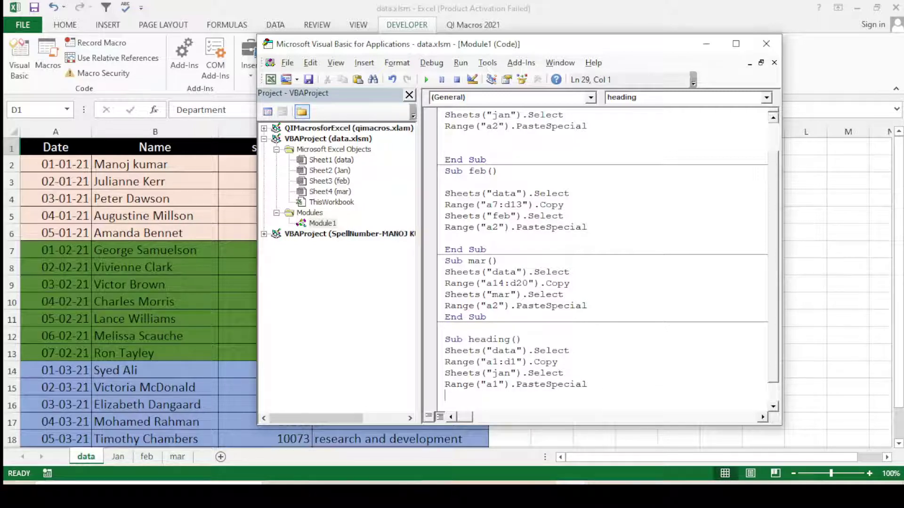
scroll(554, 366, "down", 1)
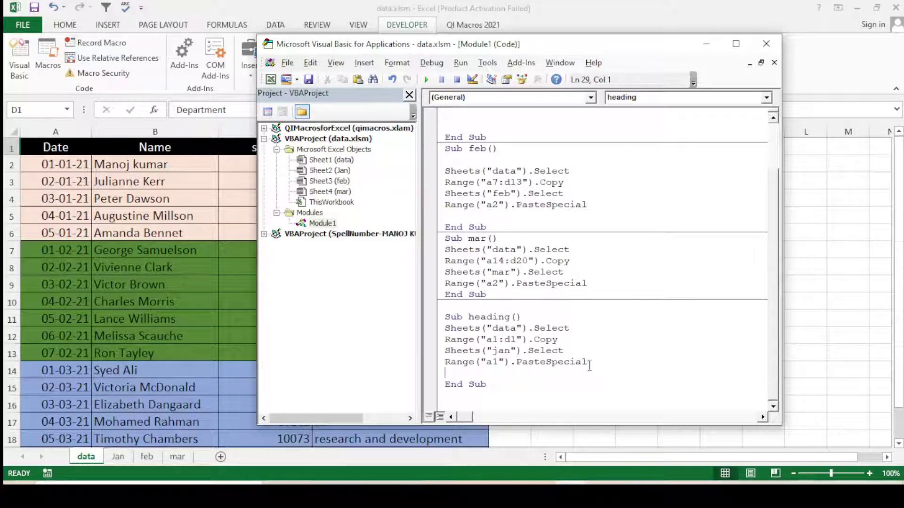
Step: Duplicate the jan select-and-paste lines and change the copy to the feb sheet
left_click_drag(588, 363, 443, 351)
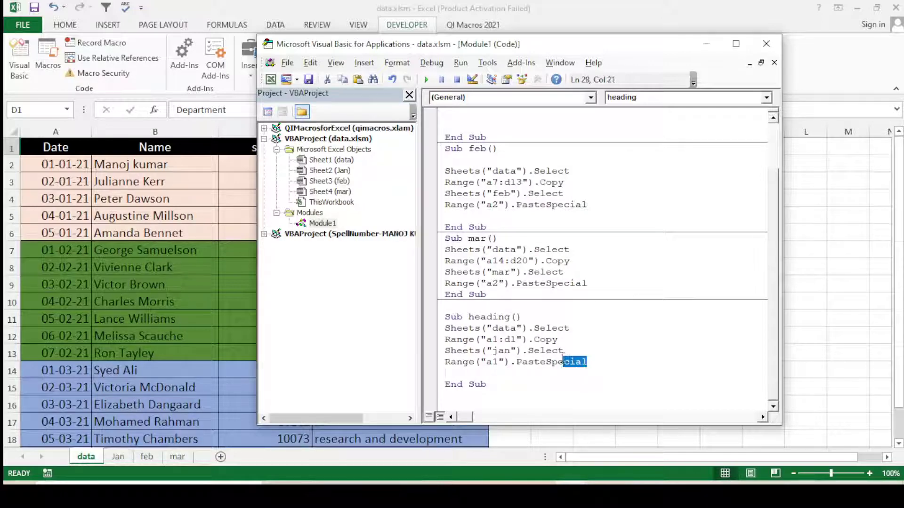
right_click(472, 368)
left_click(529, 141)
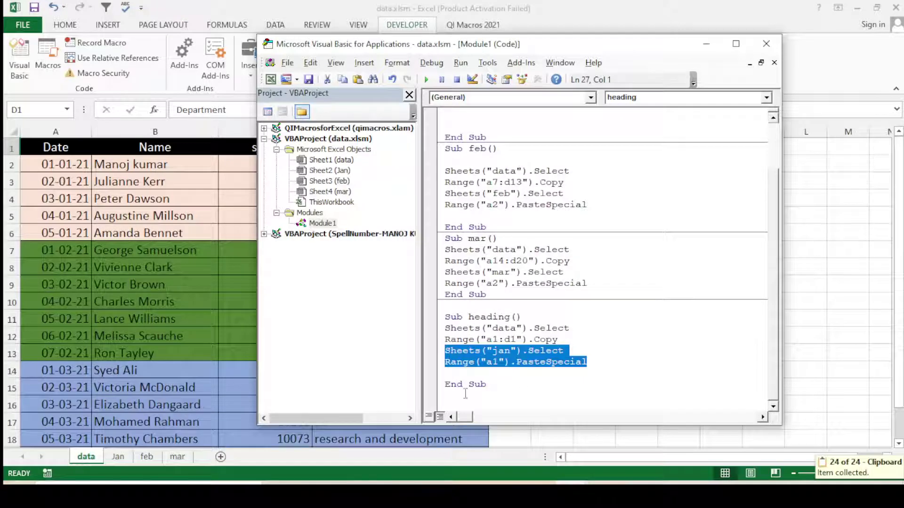
left_click(457, 374)
right_click(457, 374)
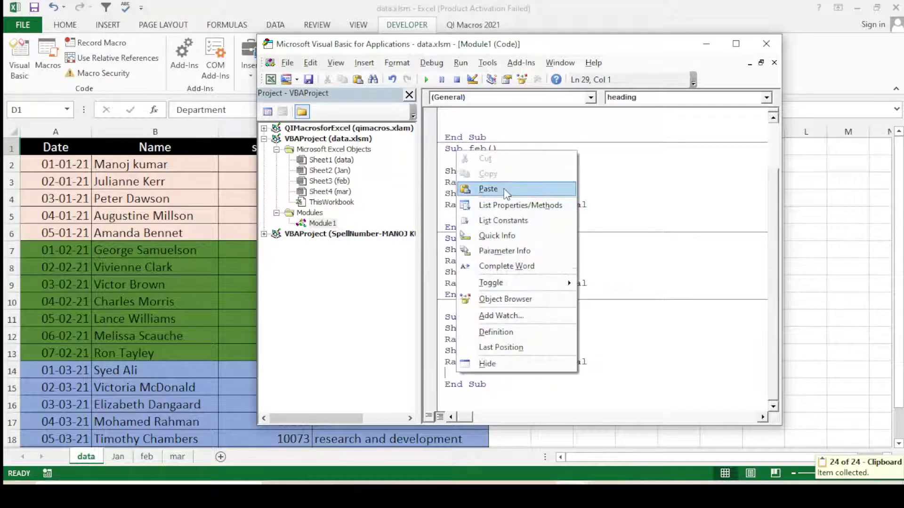
left_click(480, 186)
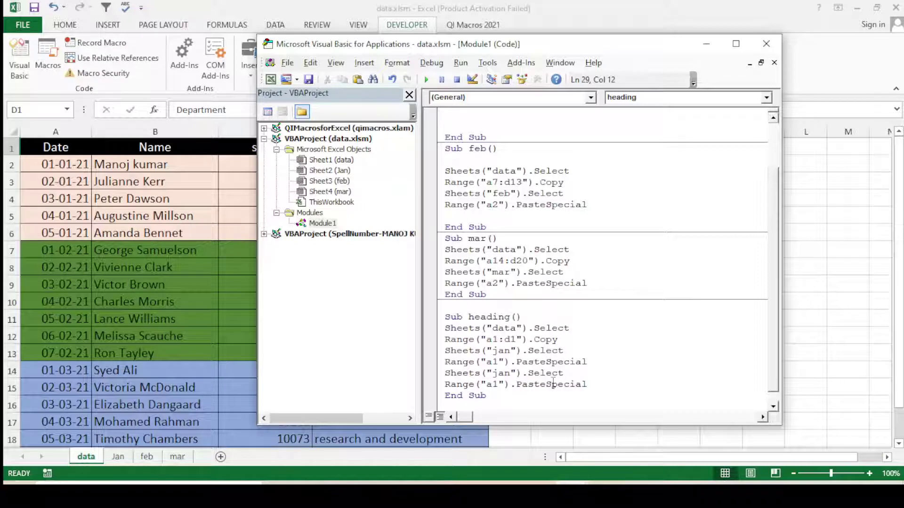
key("BackSpace")
key("BackSpace")
key("BackSpace")
type("f")
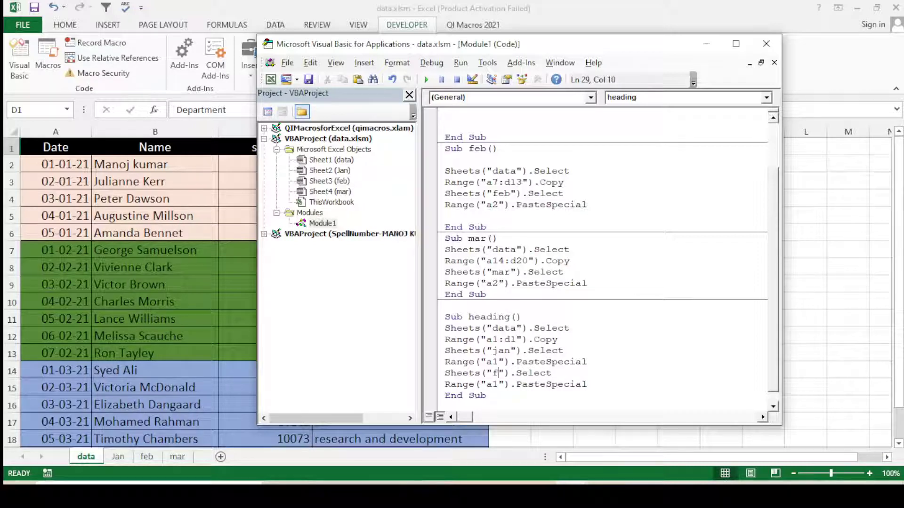
type("eb")
key("Return")
Step: Add another copy for the mar sheet, then close the VBA editor
type("Sheets(\"jan\").Select Range(\"a1\").PasteSpecial")
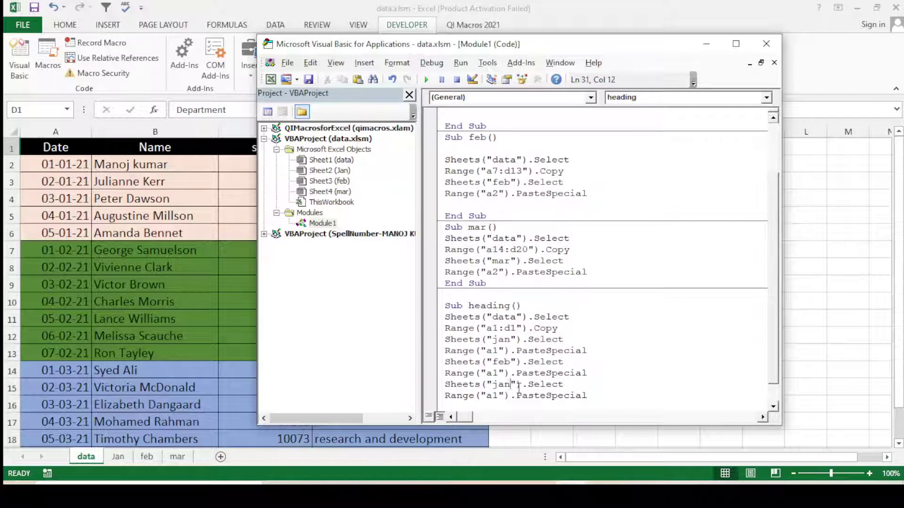
key("BackSpace")
key("BackSpace")
key("BackSpace")
type("ma")
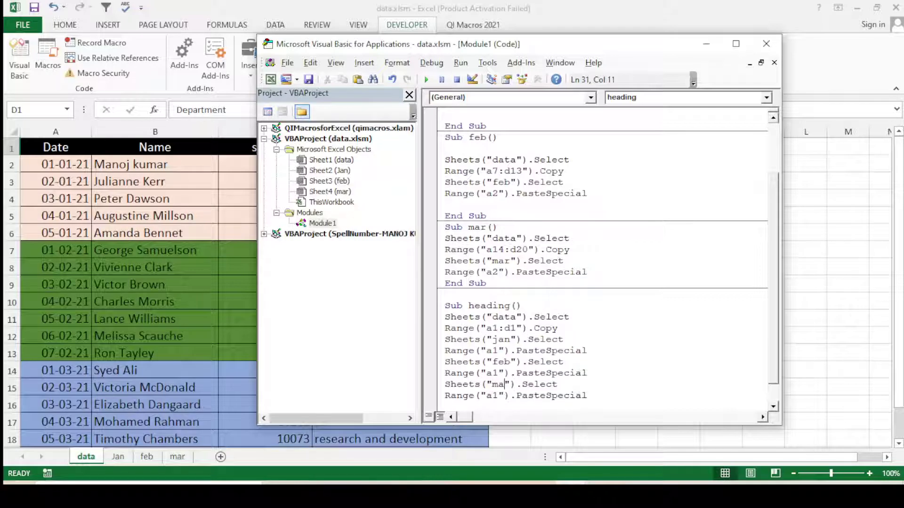
type("r")
left_click(621, 375)
scroll(518, 381, "down", 1)
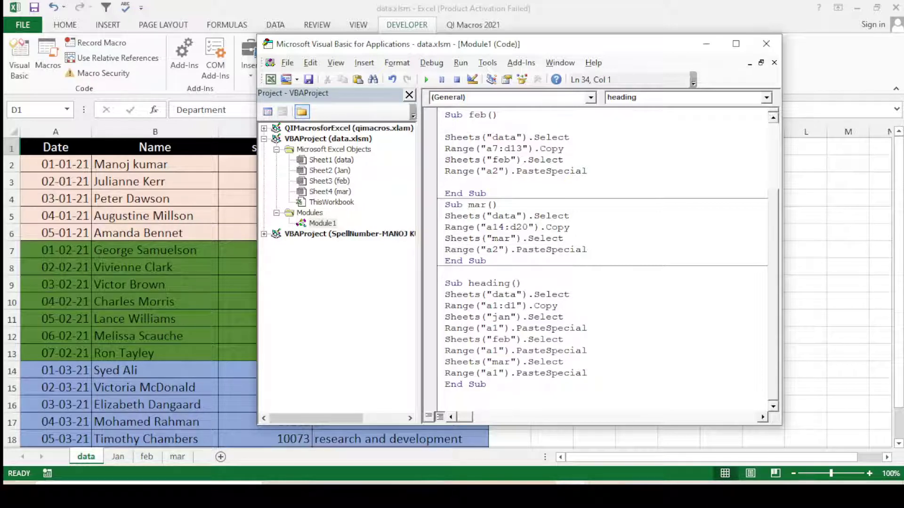
scroll(574, 212, "up", 3)
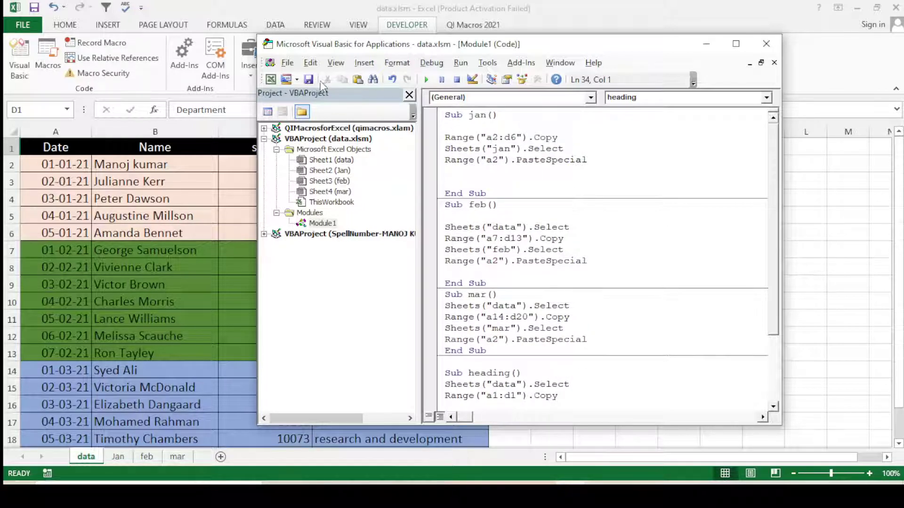
left_click(767, 45)
left_click(617, 264)
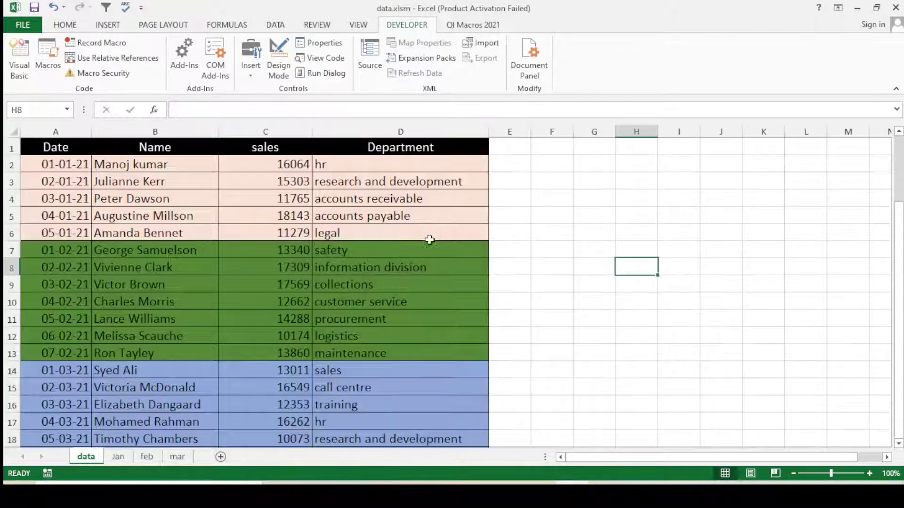
Step: Check the jan, feb and mar sheets, then return to the data sheet
left_click(118, 456)
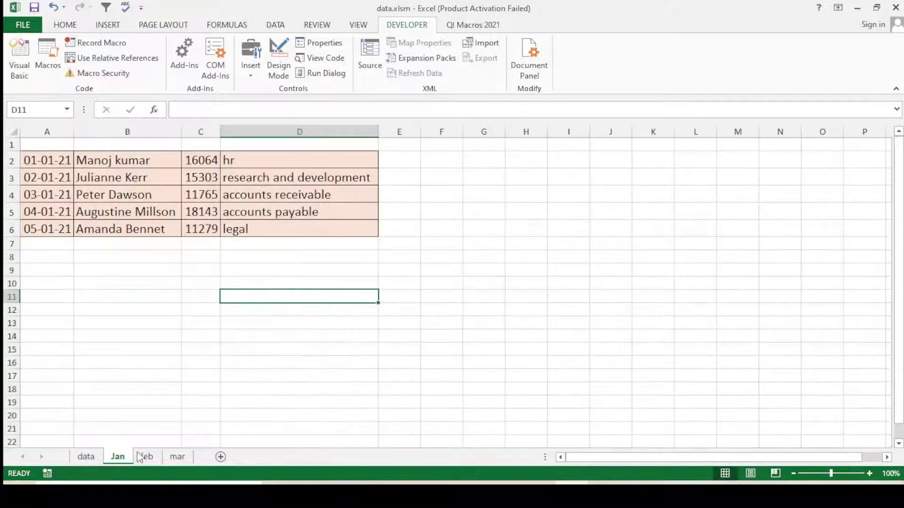
left_click(145, 457)
left_click(177, 457)
left_click(120, 458)
left_click(86, 456)
left_click(559, 266)
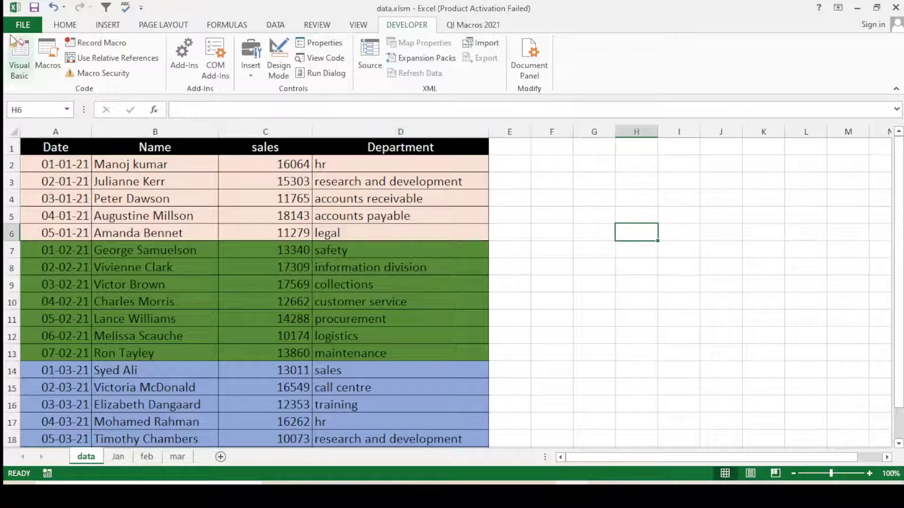
Step: Draw a rectangle over G3:H5 labelled JAN
left_click(65, 24)
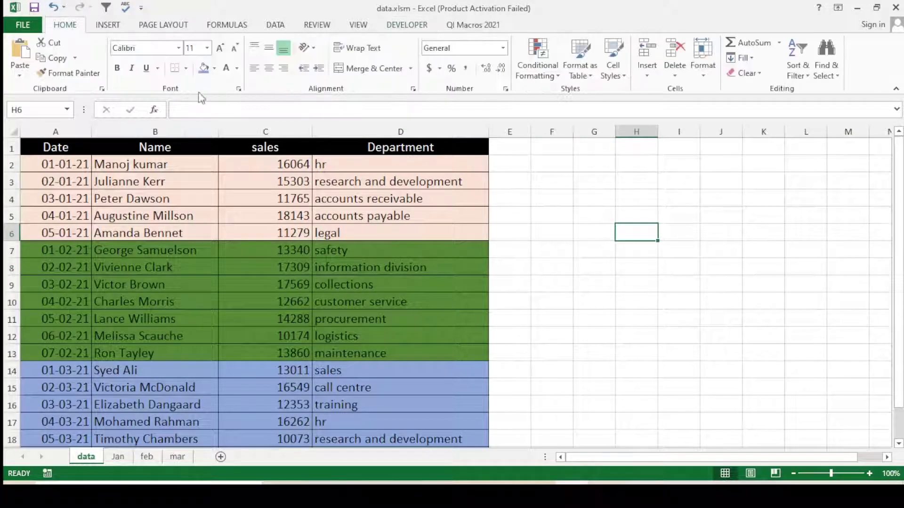
left_click(108, 25)
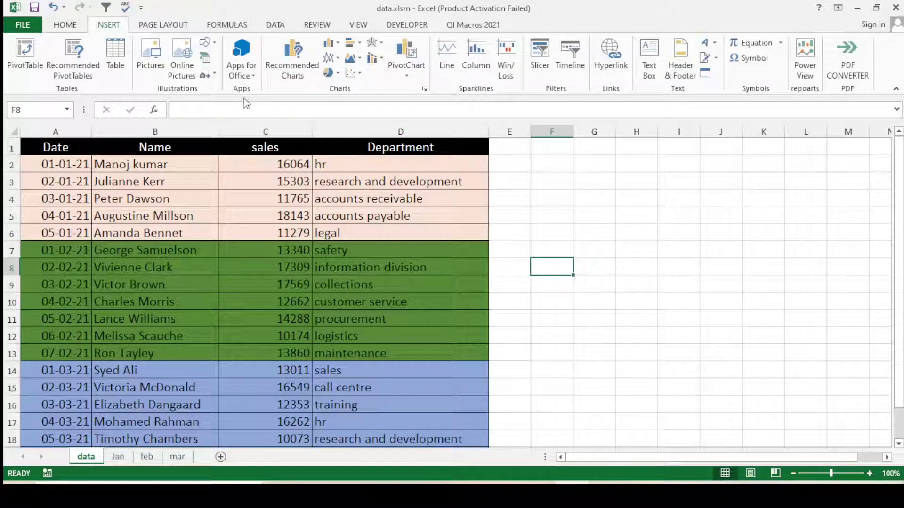
left_click(206, 42)
left_click(246, 78)
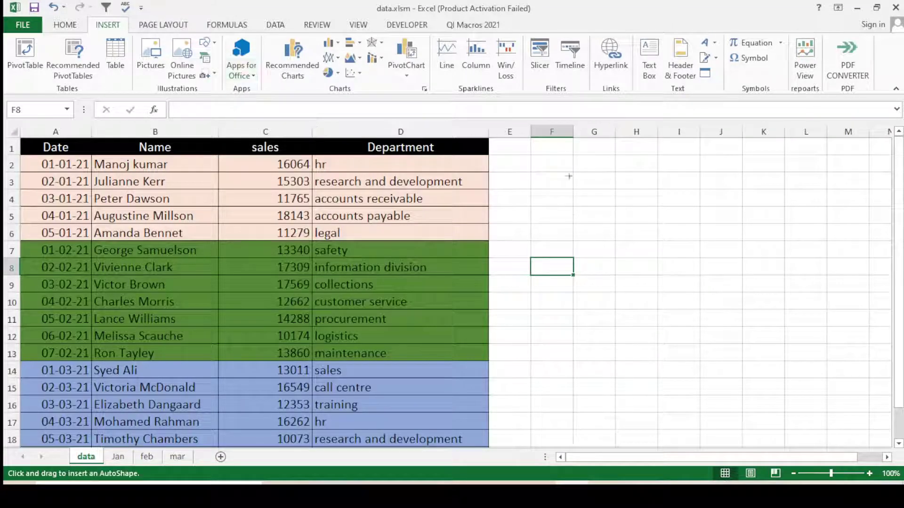
left_click_drag(567, 173, 673, 211)
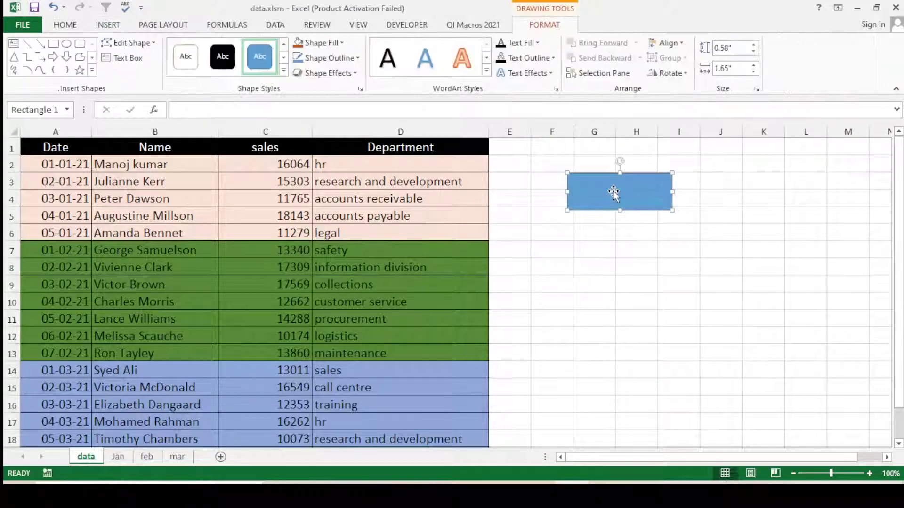
key("Caps_Lock")
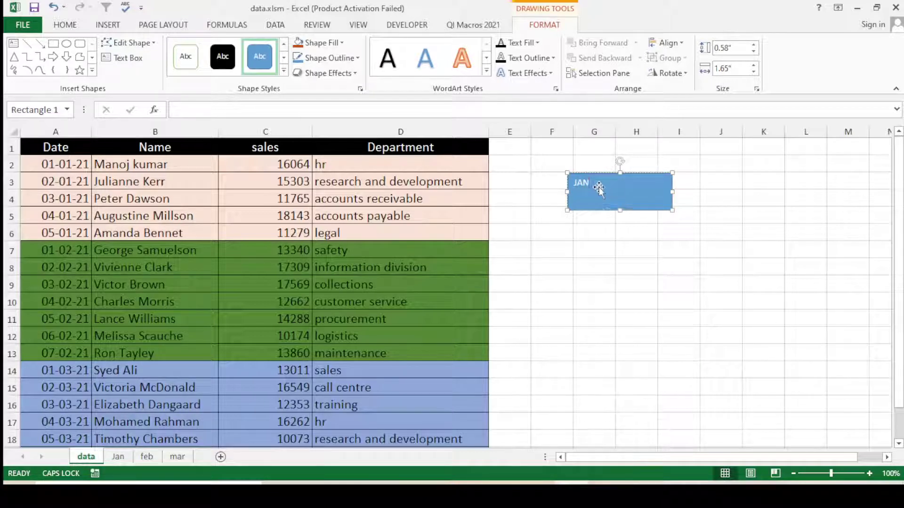
left_click_drag(589, 182, 569, 182)
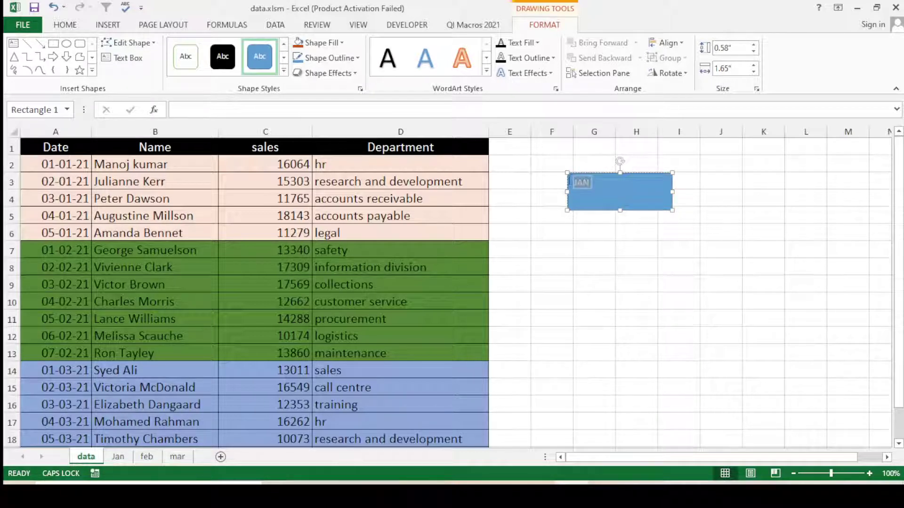
Step: Enlarge the JAN label to 28 pt, fill the box dark orange, and narrow it
left_click(66, 25)
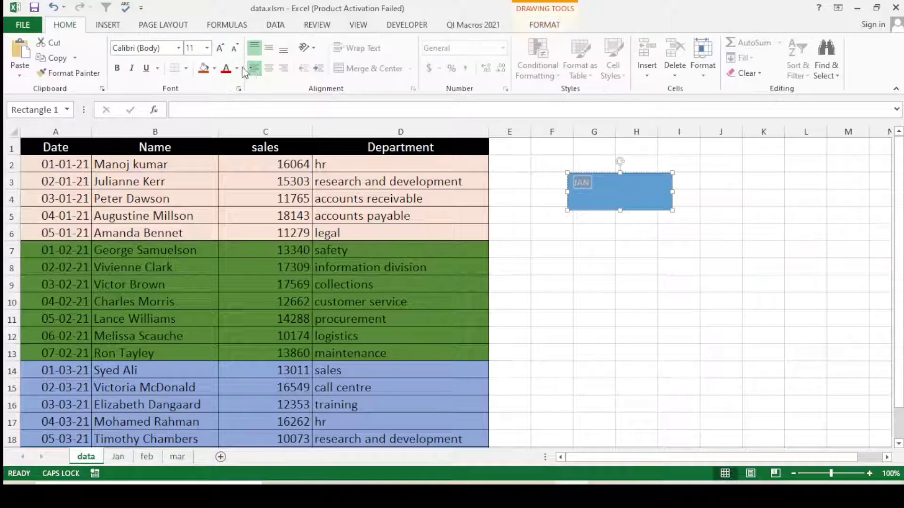
left_click(220, 49)
left_click(220, 49)
left_click(221, 49)
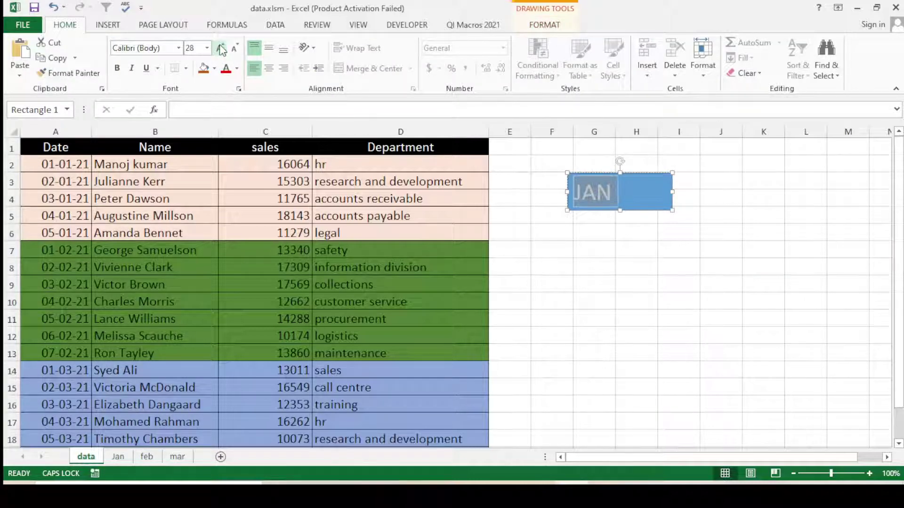
left_click(255, 70)
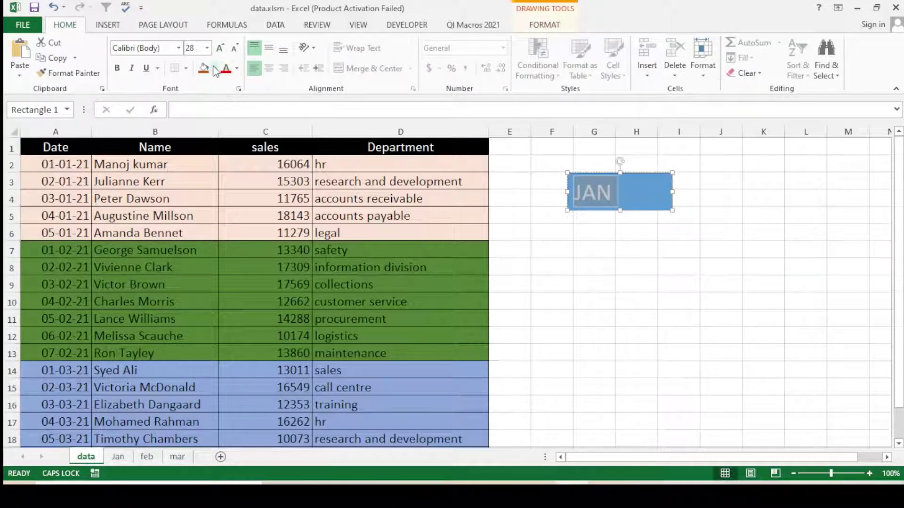
left_click(214, 68)
left_click(260, 156)
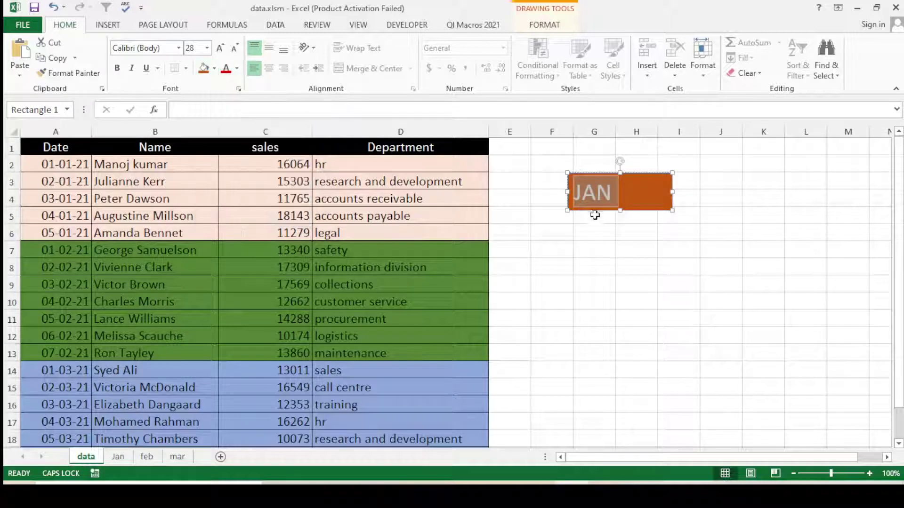
left_click_drag(672, 190, 623, 190)
left_click(604, 254)
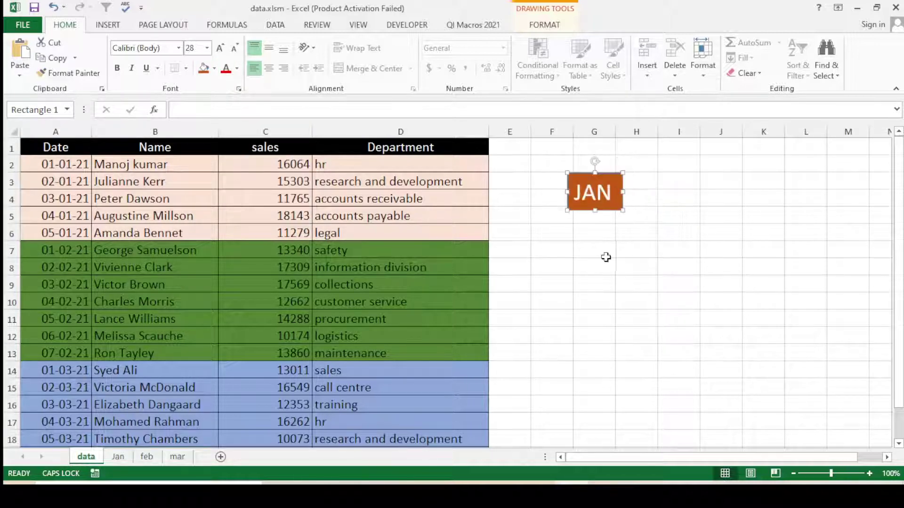
left_click(592, 209)
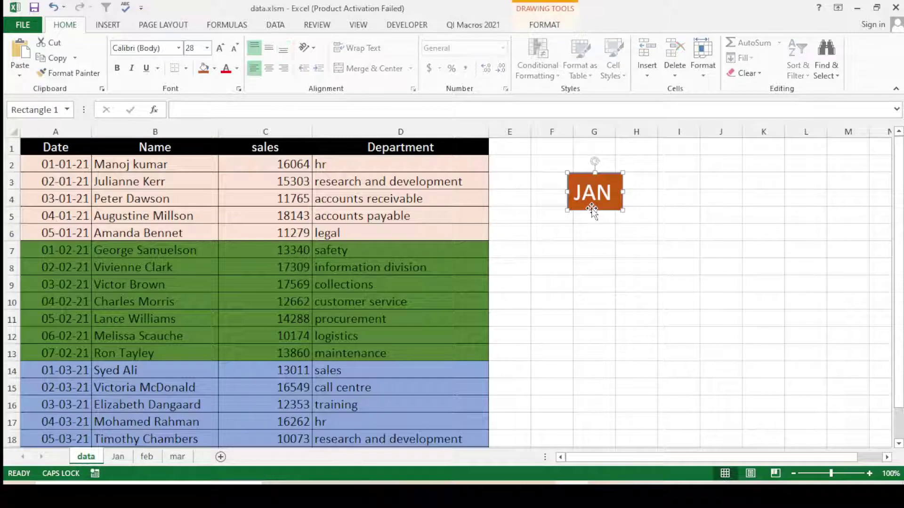
Step: Paste a copy of the JAN box below it and relabel it FEB
key("ctrl+c")
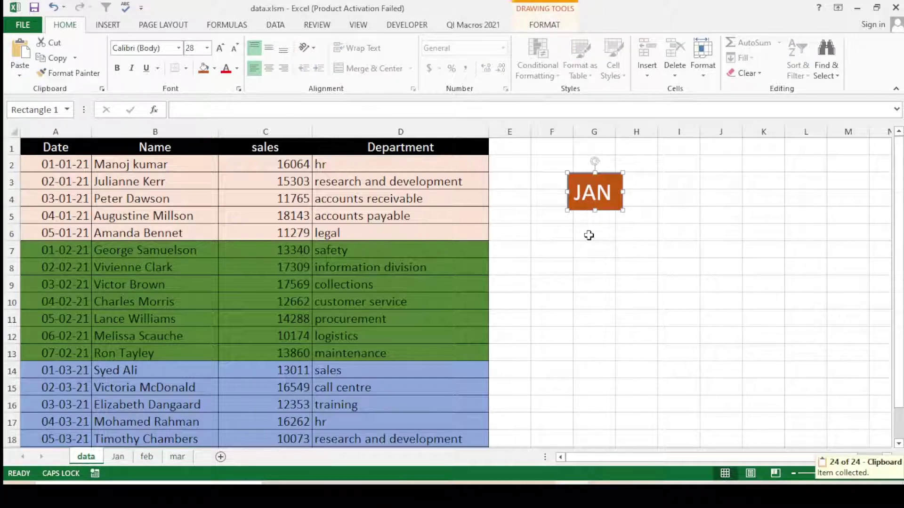
key("ctrl+v")
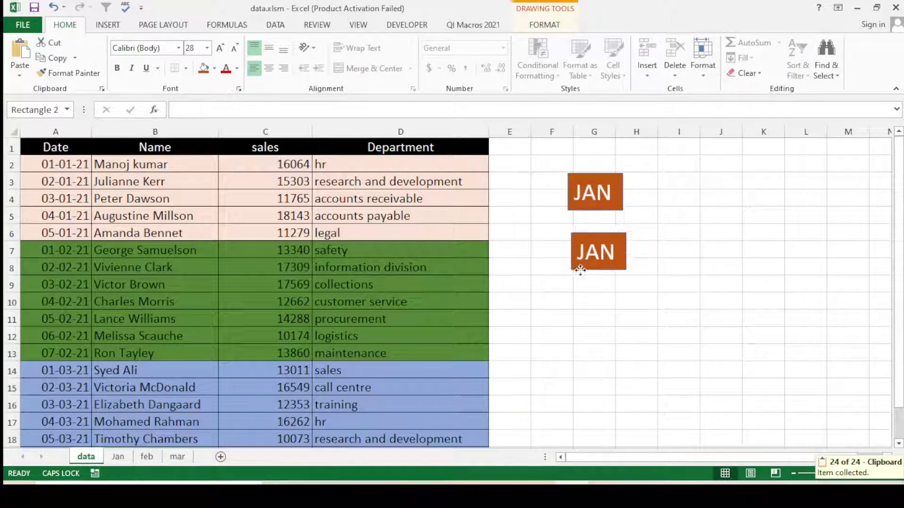
left_click_drag(579, 268, 576, 258)
left_click(608, 240)
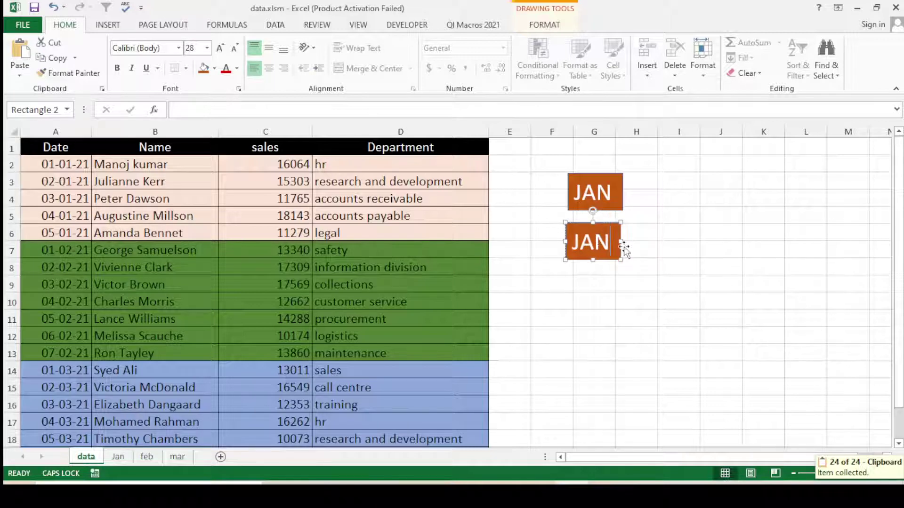
key("BackSpace")
key("BackSpace")
type("FE")
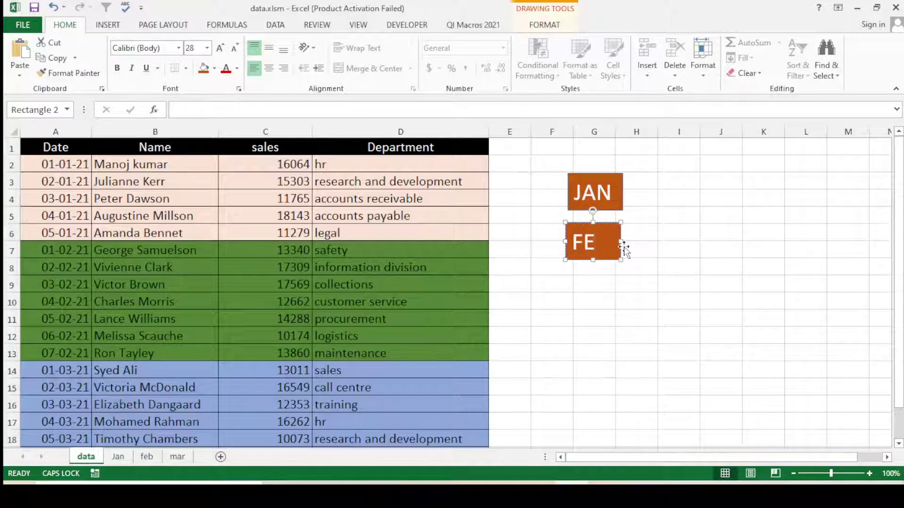
type("B")
left_click(572, 309)
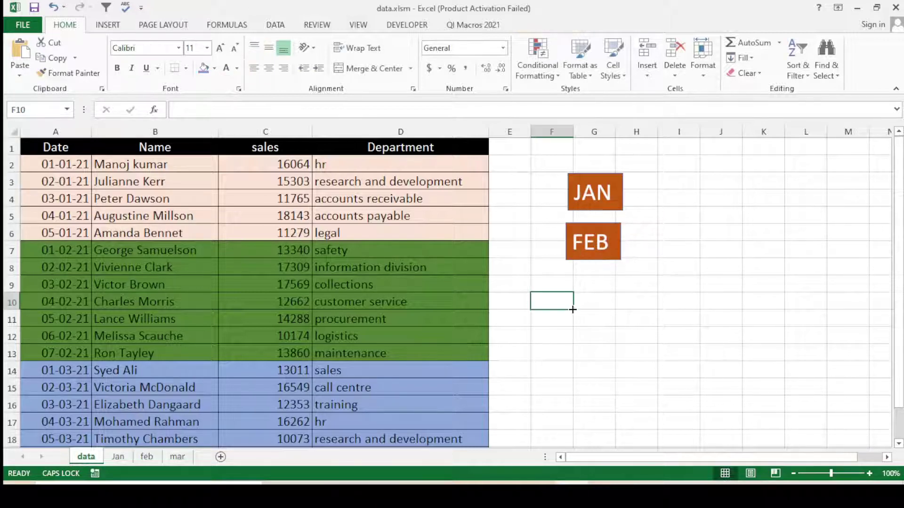
Step: Paste another copy below FEB and relabel it MAR
key("ctrl+v")
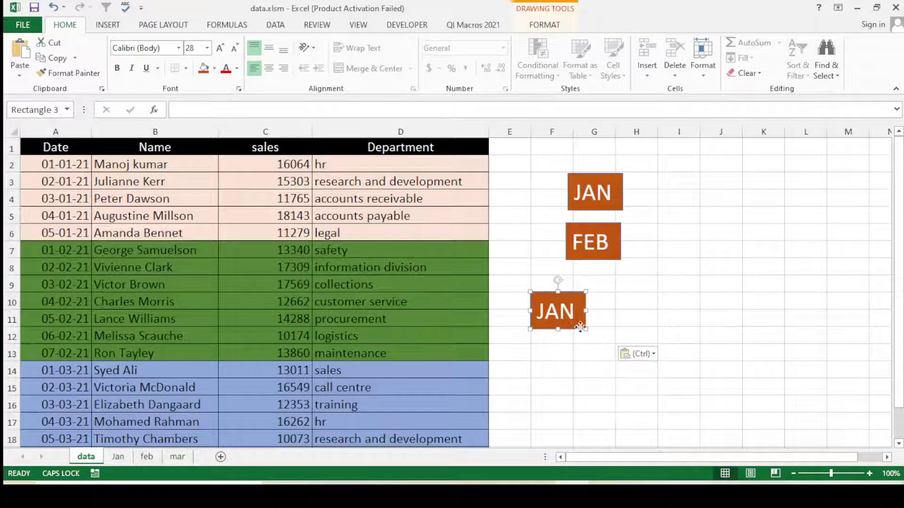
left_click_drag(580, 327, 624, 307)
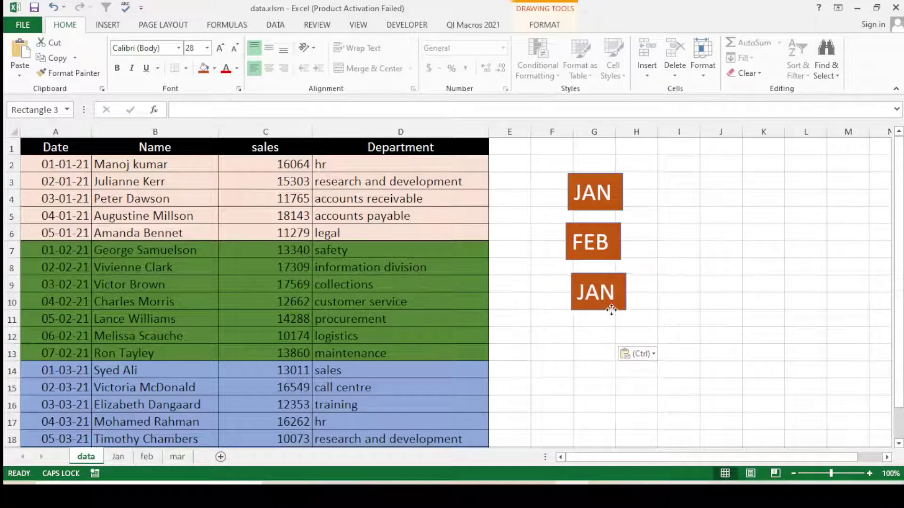
left_click(616, 284)
key("BackSpace")
key("BackSpace")
key("BackSpace")
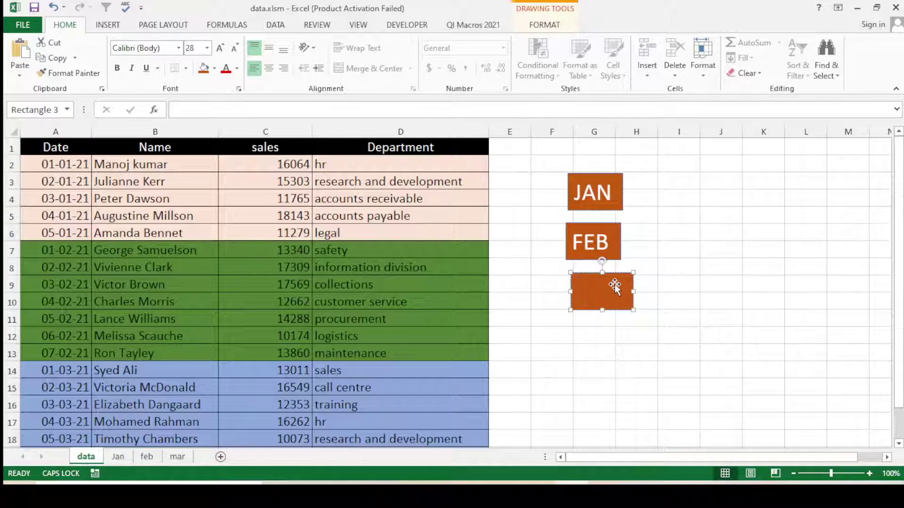
type("MAR")
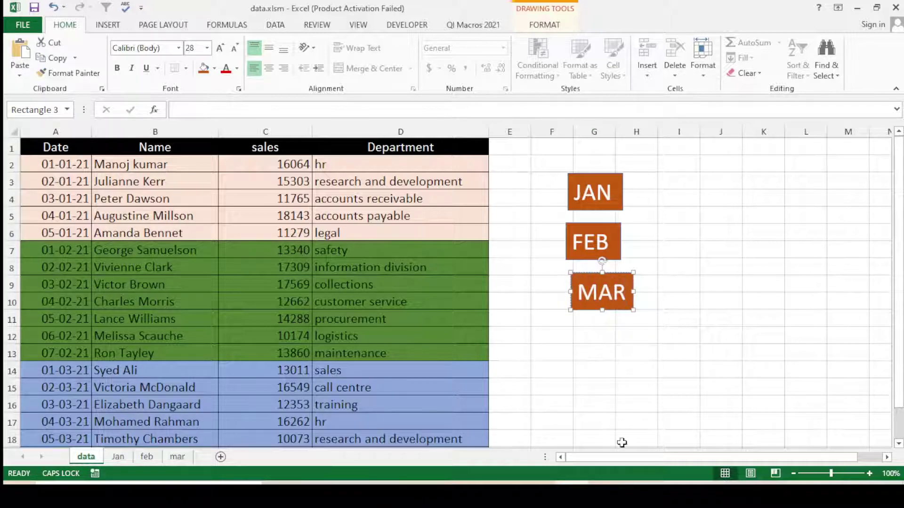
left_click(596, 409)
Step: Paste a fourth copy below MAR and relabel it HEADING
key("ctrl+v")
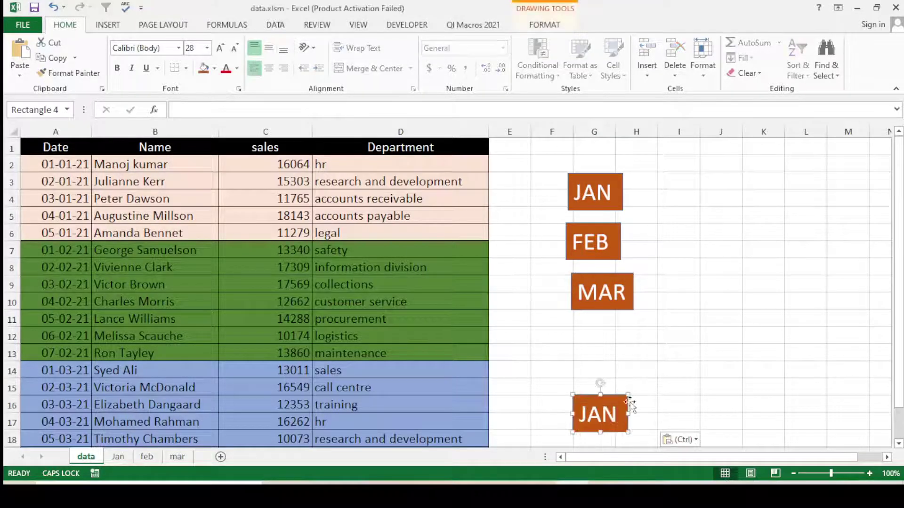
mouse_move(611, 396)
left_mouse_down()
mouse_move(611, 330)
mouse_move(655, 349)
left_mouse_up()
left_click(615, 341)
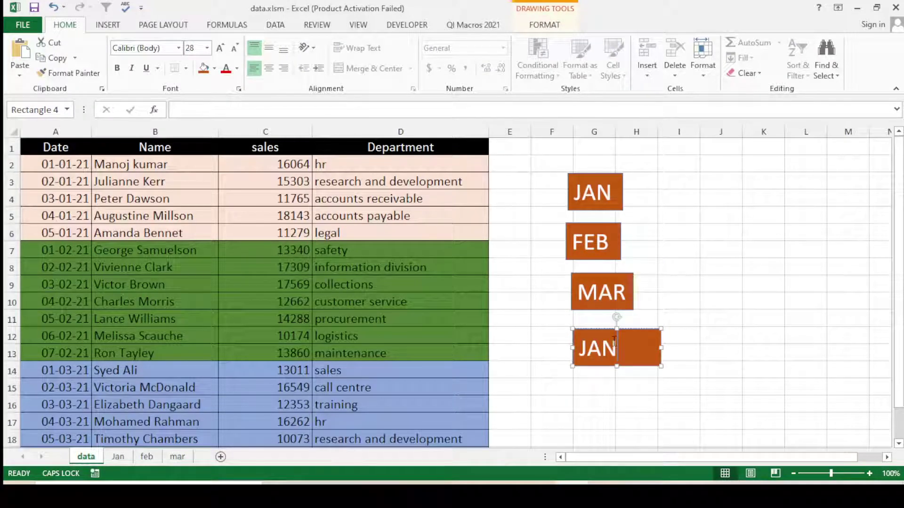
key("BackSpace")
key("BackSpace")
key("BackSpace")
type("HEA")
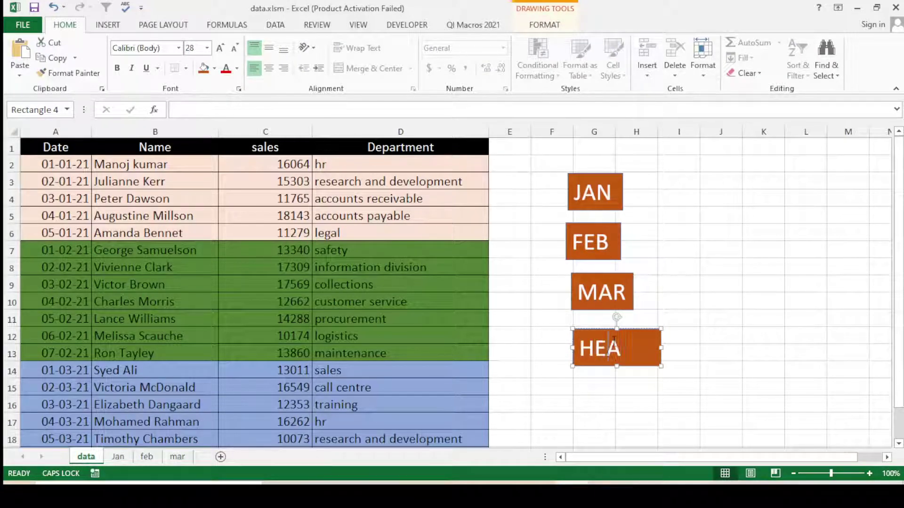
type("DI")
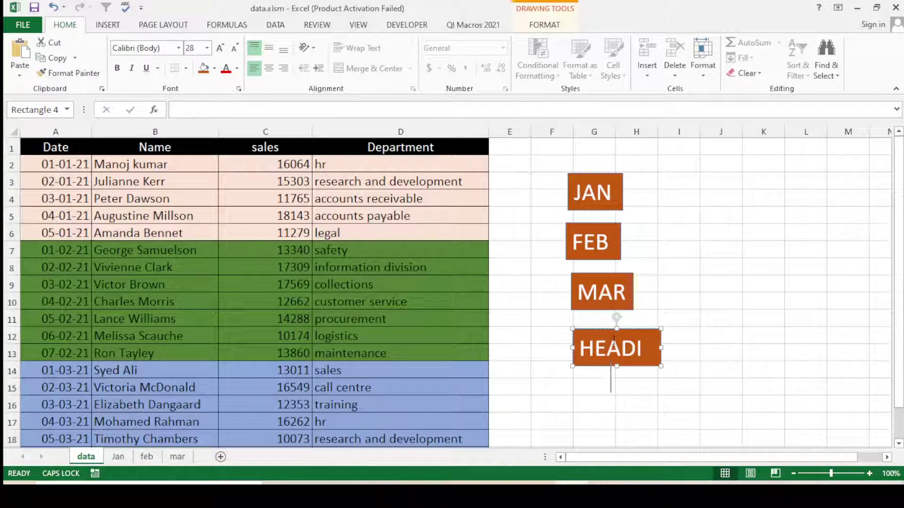
type("NG")
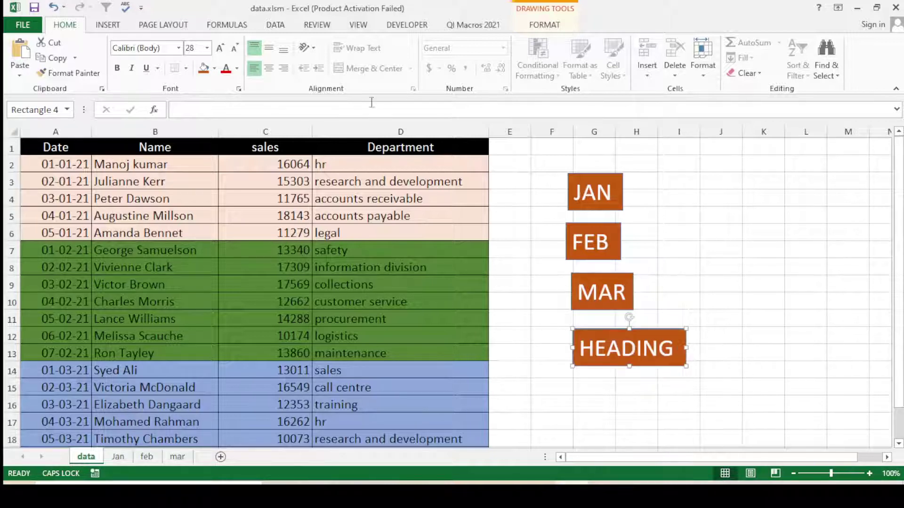
Step: Fill the HEADING box dark slate and the MAR box gold
left_click(214, 68)
left_click(236, 152)
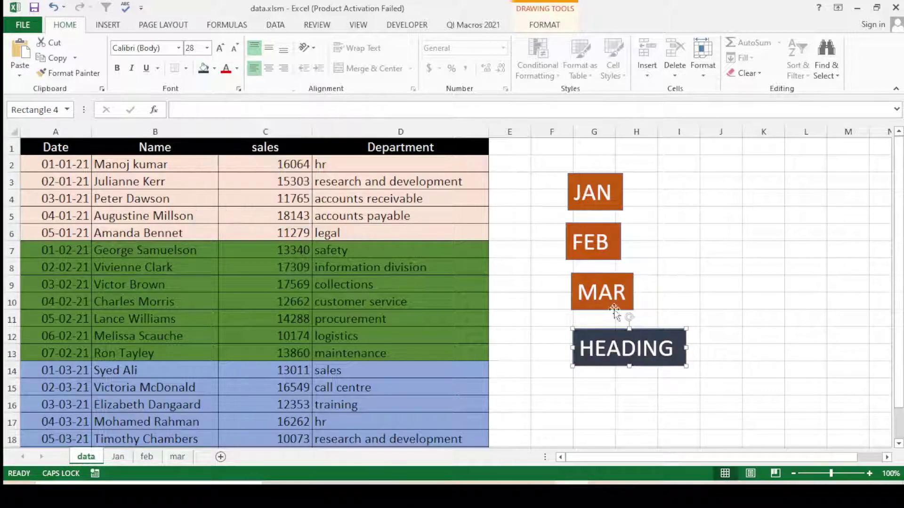
left_click(610, 294)
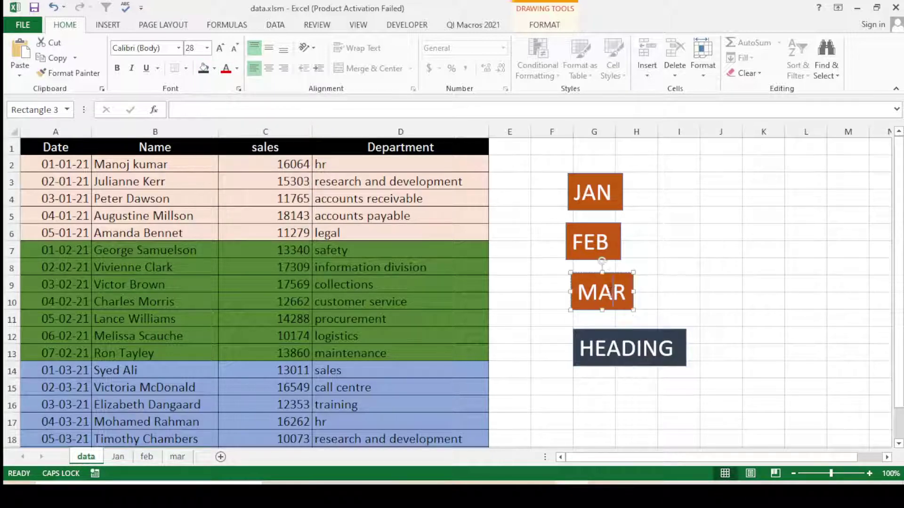
left_click(214, 68)
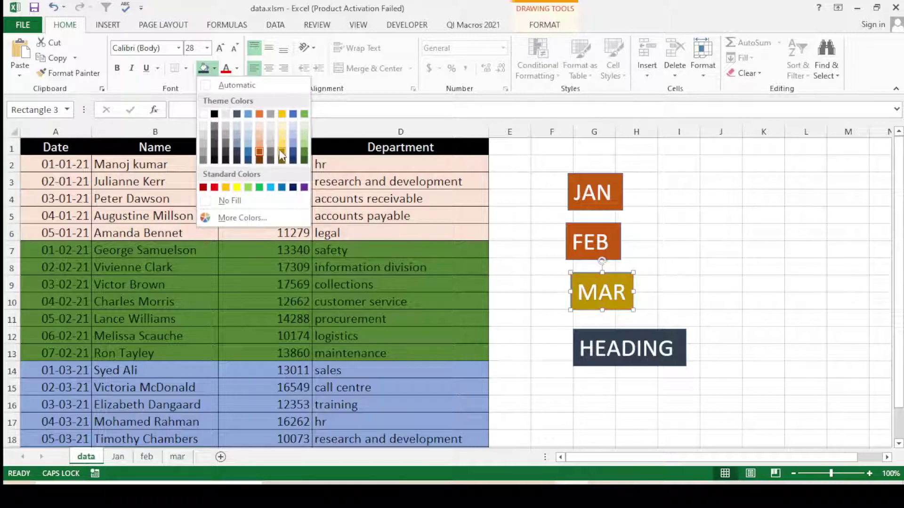
left_click(281, 155)
Step: Fill the FEB box medium grey and nudge the HEADING box slightly up
left_click(609, 242)
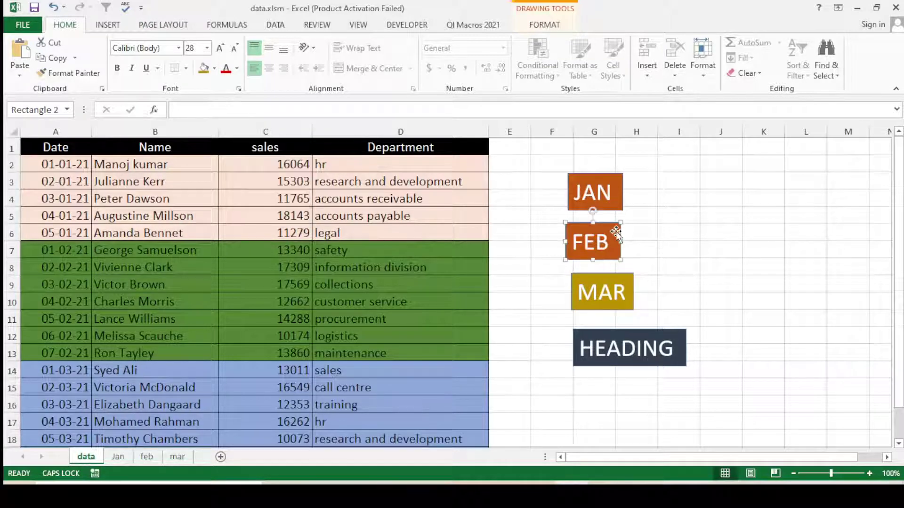
left_click(215, 70)
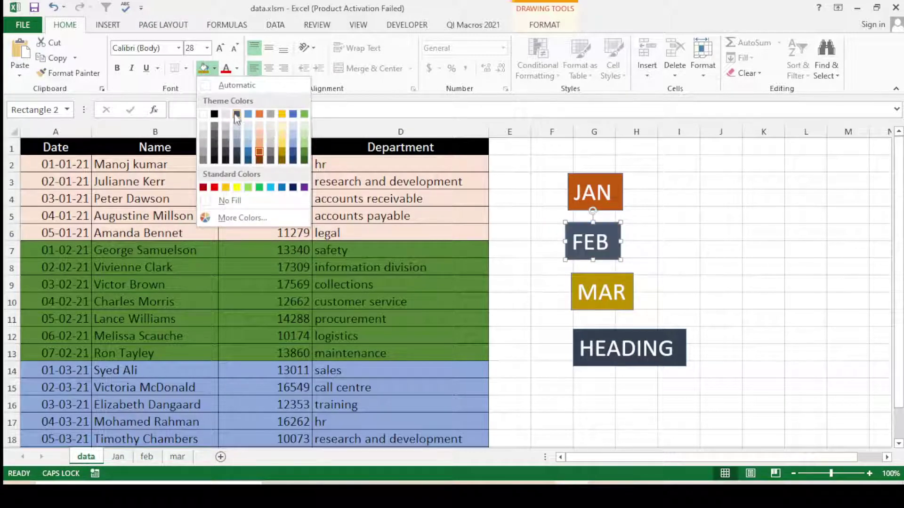
left_click(236, 115)
left_click(214, 68)
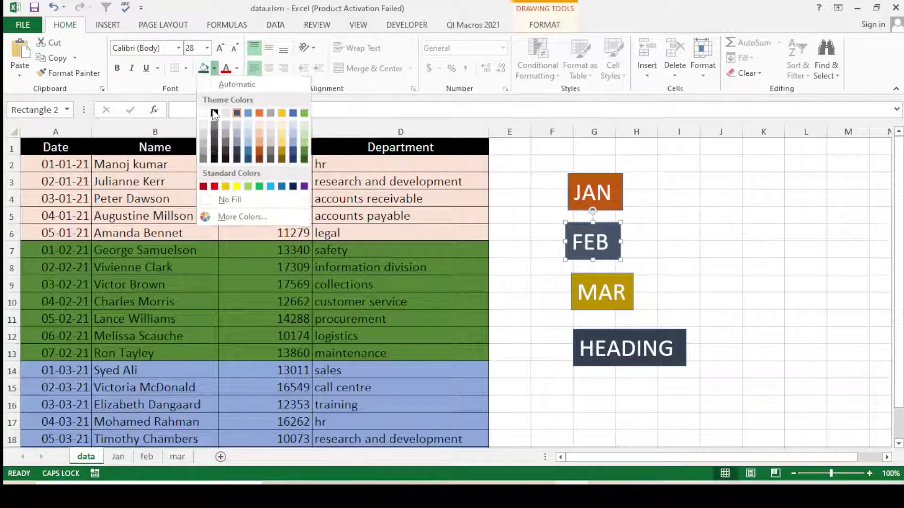
left_click(203, 161)
left_click(680, 266)
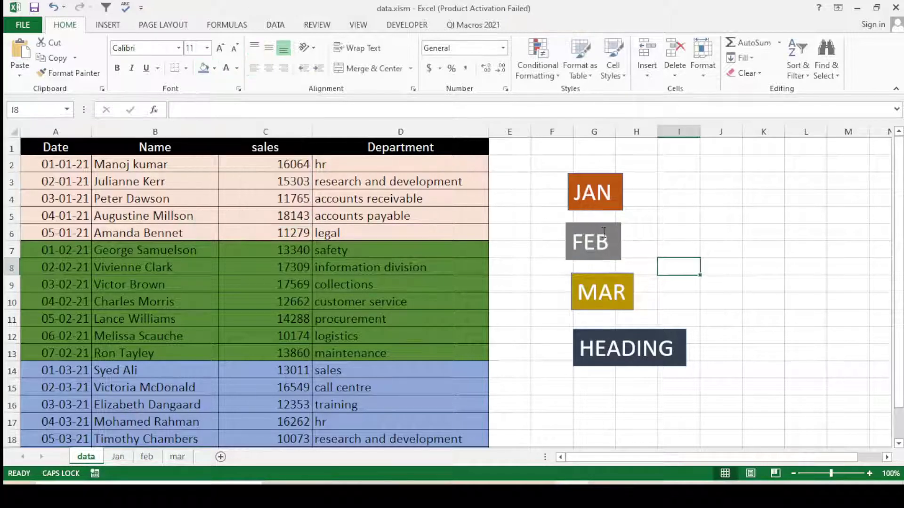
left_click(606, 234)
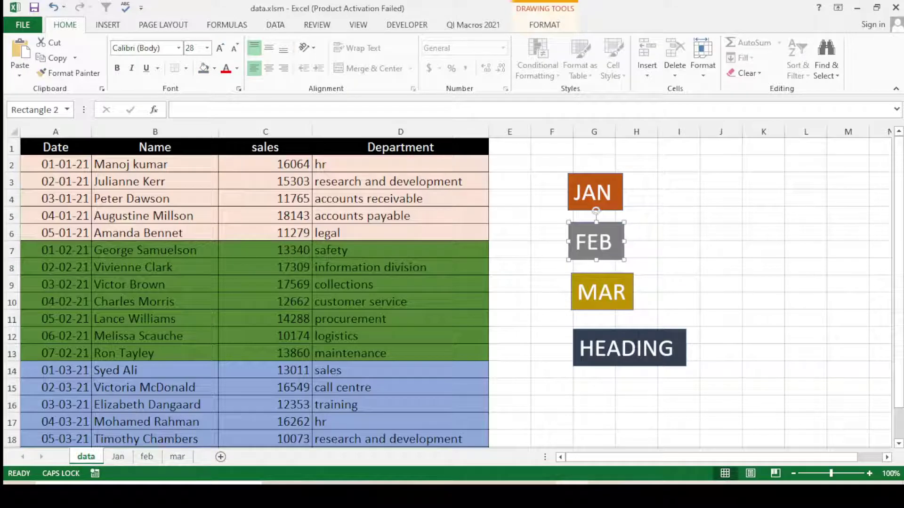
left_click_drag(639, 331, 638, 328)
Step: Assign the jan macro to the JAN shape
left_click(720, 249)
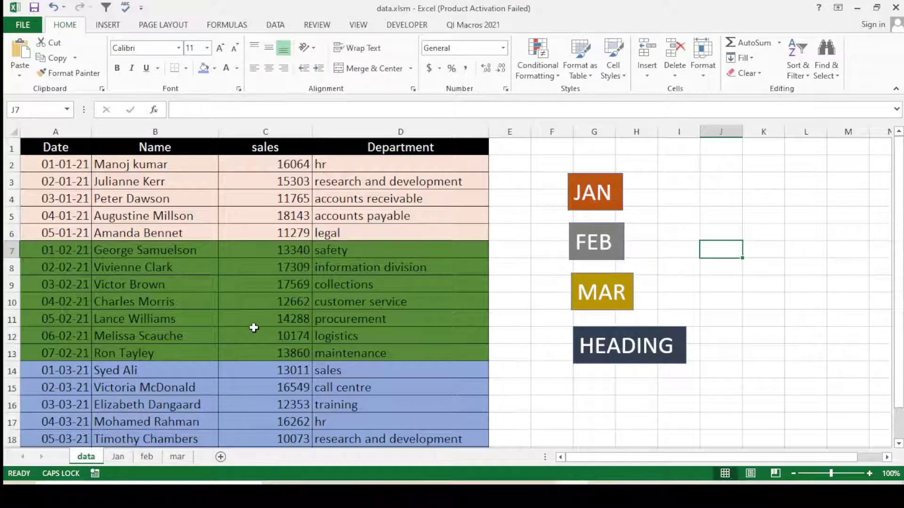
scroll(252, 323, "down", 4)
scroll(244, 313, "up", 4)
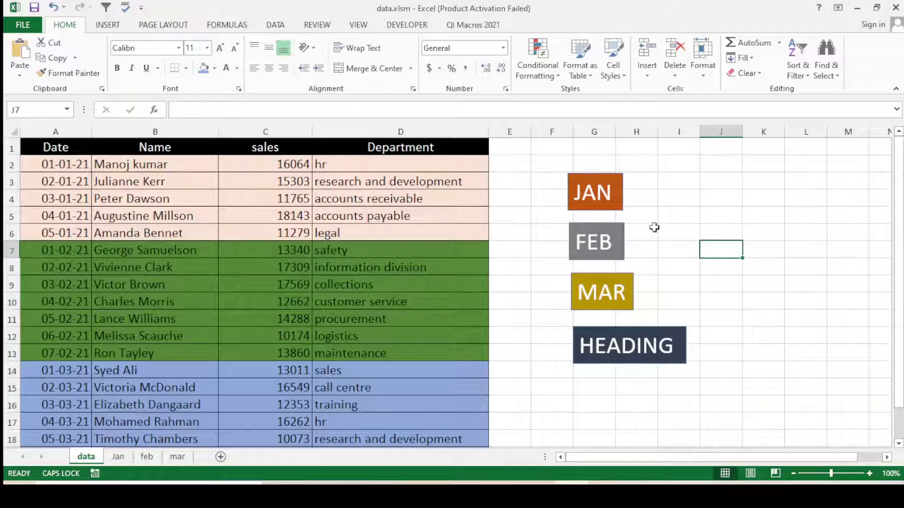
left_click(716, 217)
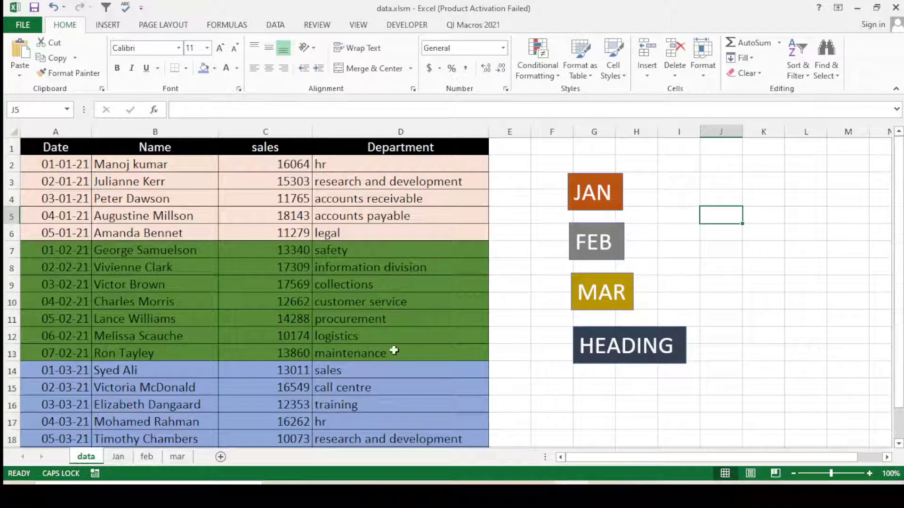
left_click(548, 214)
left_click(597, 206)
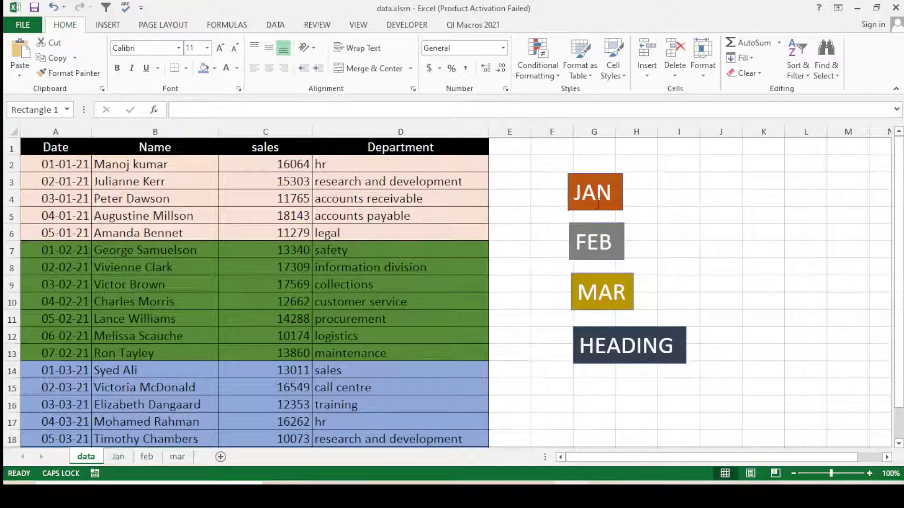
right_click(594, 193)
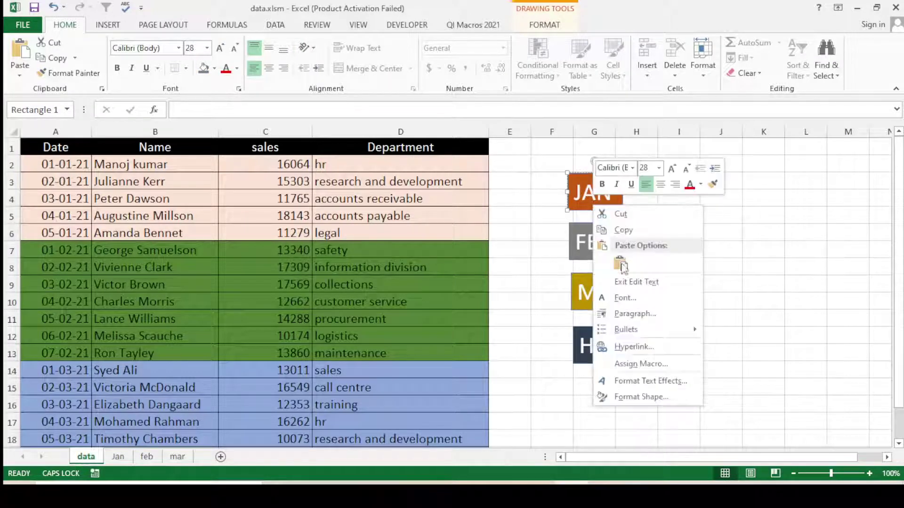
left_click(643, 363)
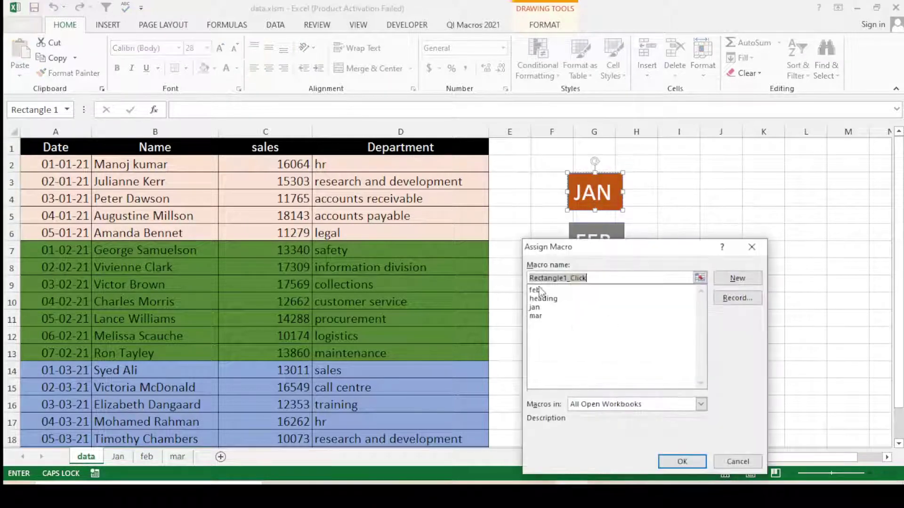
left_click(537, 306)
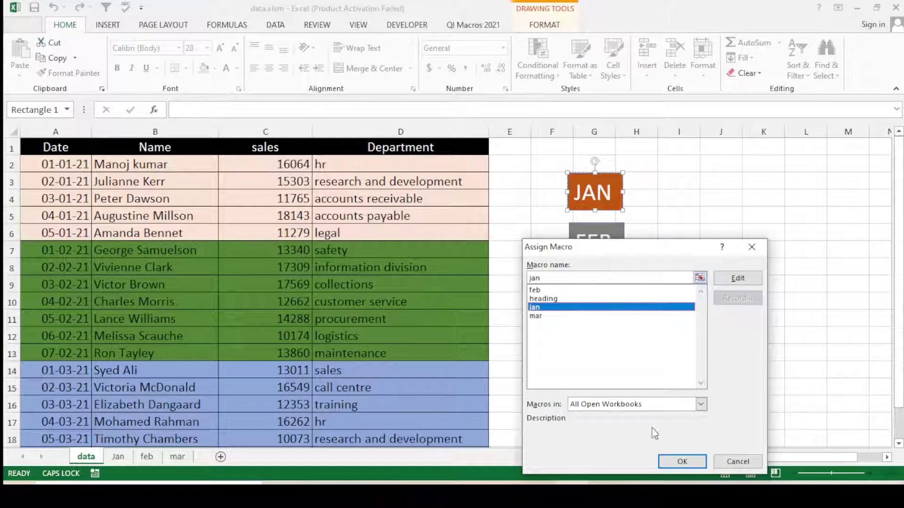
left_click(682, 461)
Step: Assign the feb macro to the FEB shape
left_click(605, 232)
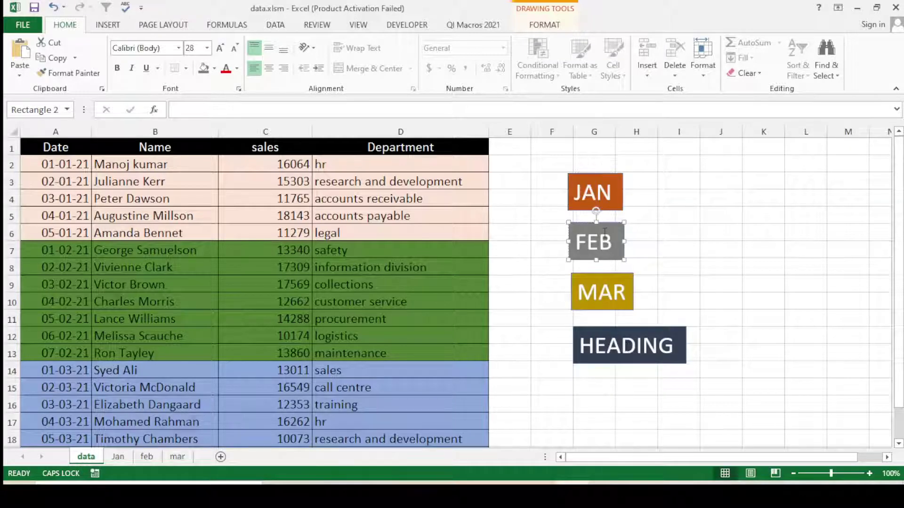
right_click(605, 233)
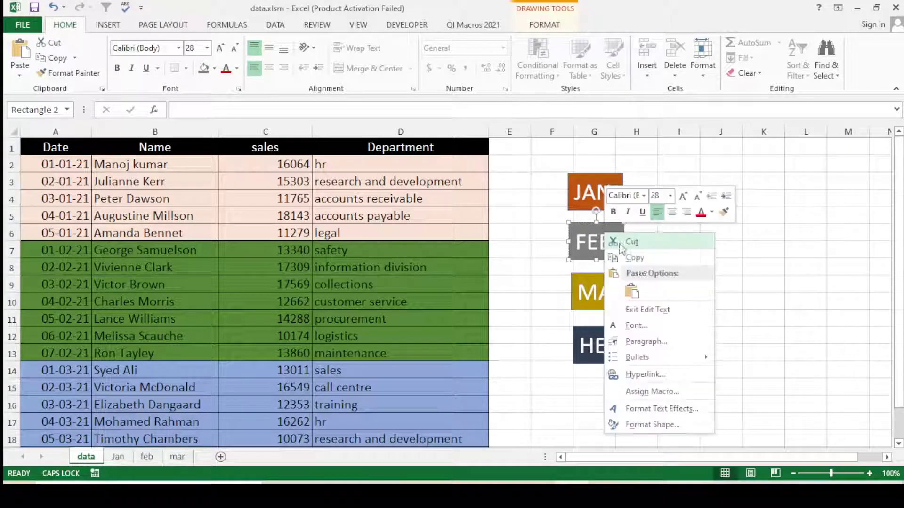
left_click(647, 393)
left_click(533, 294)
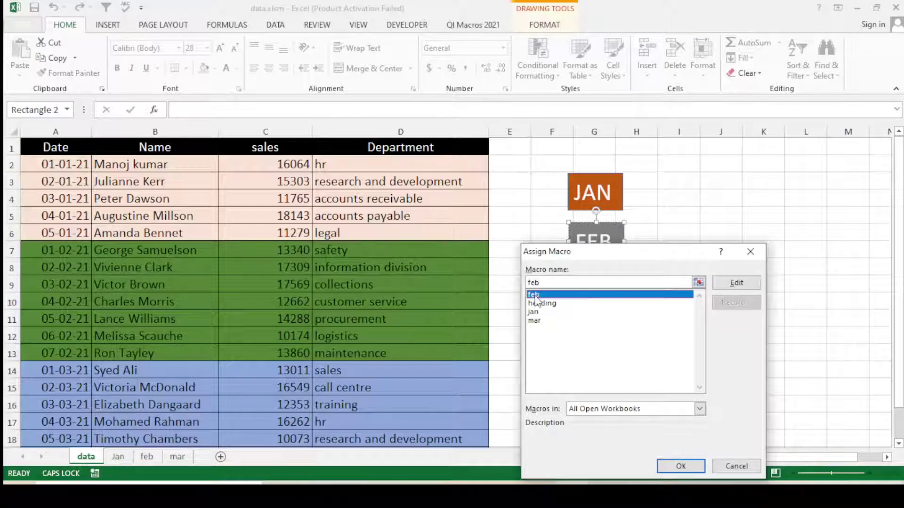
left_click(681, 466)
Step: Assign the mar macro to the MAR shape
left_click(620, 303)
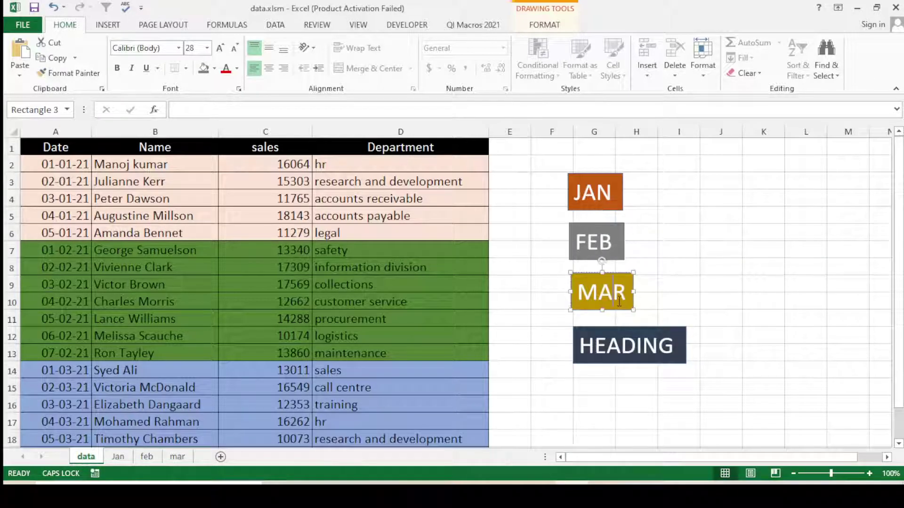
right_click(618, 302)
mouse_move(651, 224)
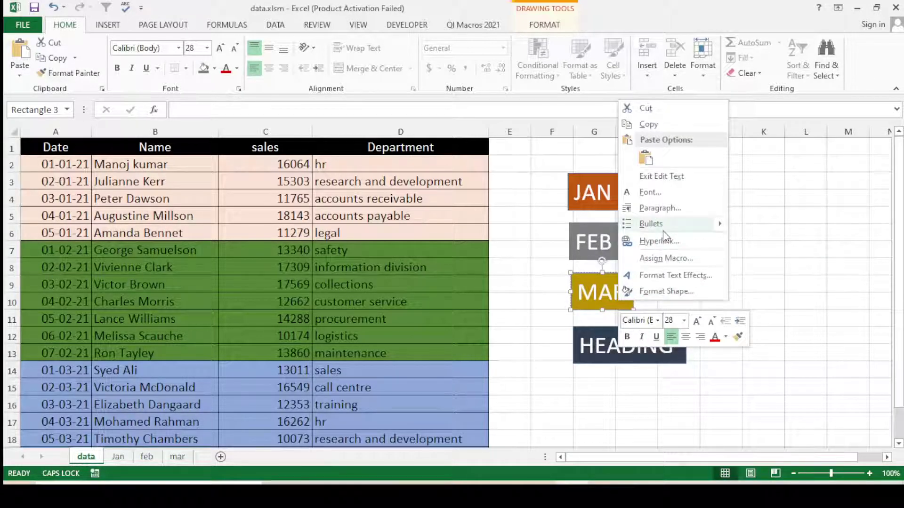
left_click(667, 259)
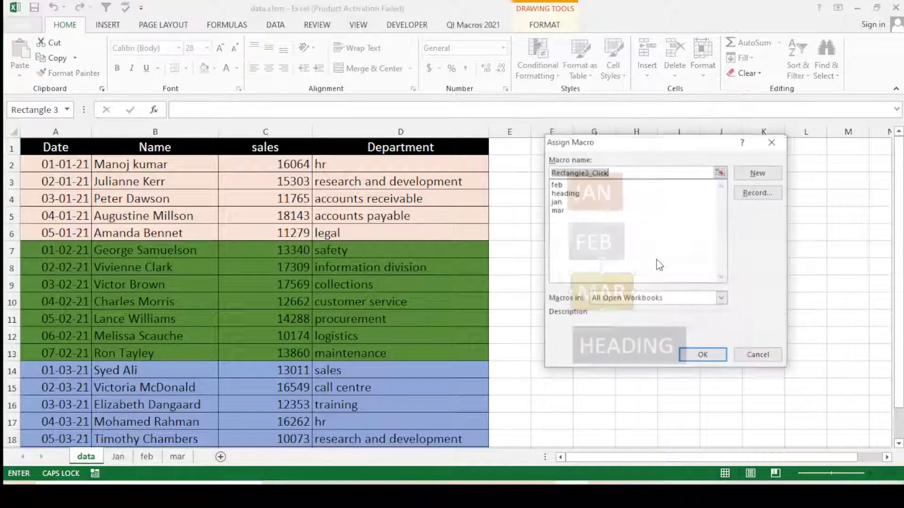
left_click(556, 210)
left_click(701, 356)
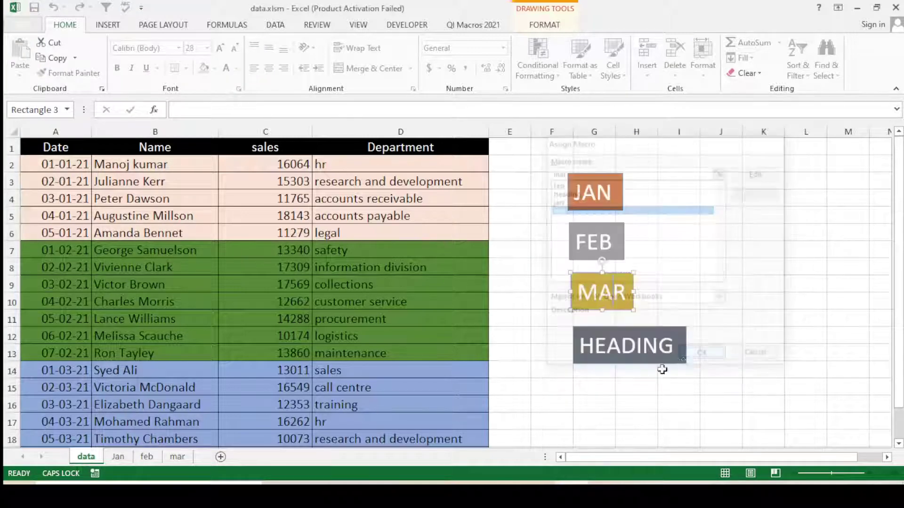
left_click(602, 370)
Step: Assign the heading macro to the HEADING shape
left_click(609, 356)
right_click(608, 353)
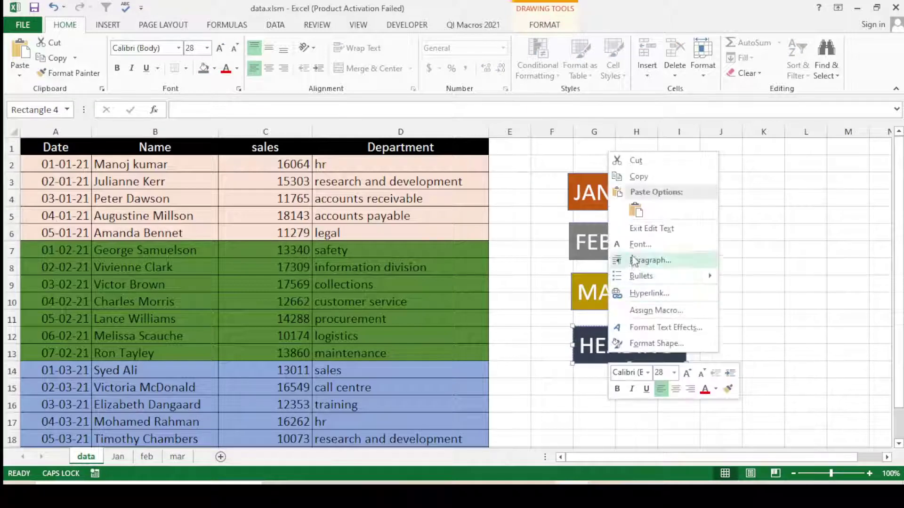
left_click(654, 311)
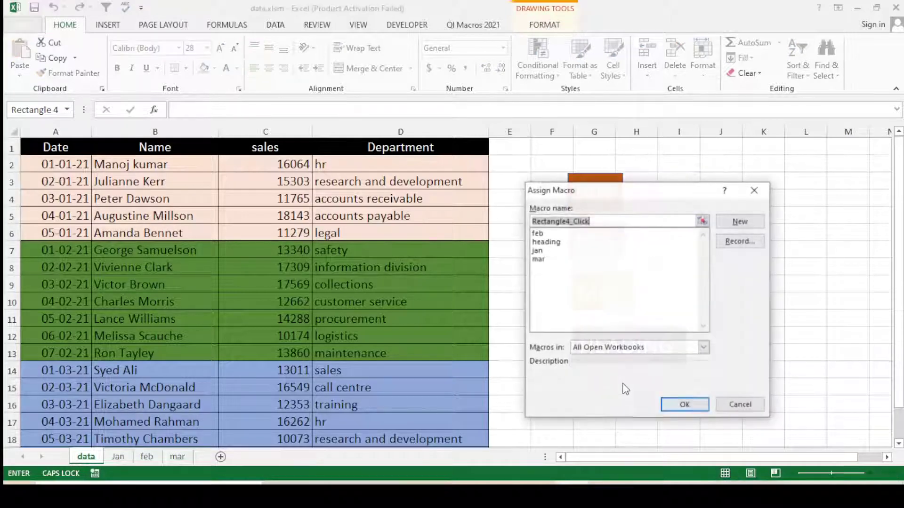
left_click(541, 241)
left_click(685, 405)
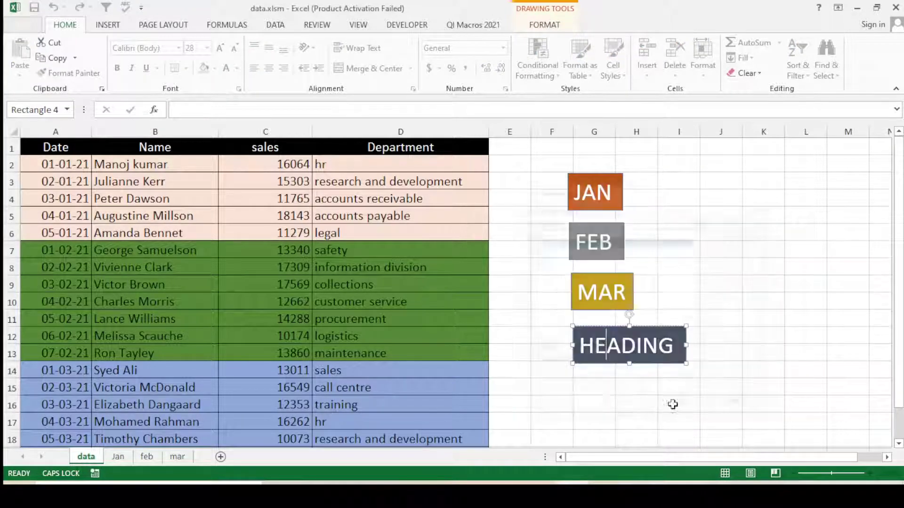
left_click(601, 398)
Step: Select the entire Jan sheet and wipe it with Clear All
left_click(542, 305)
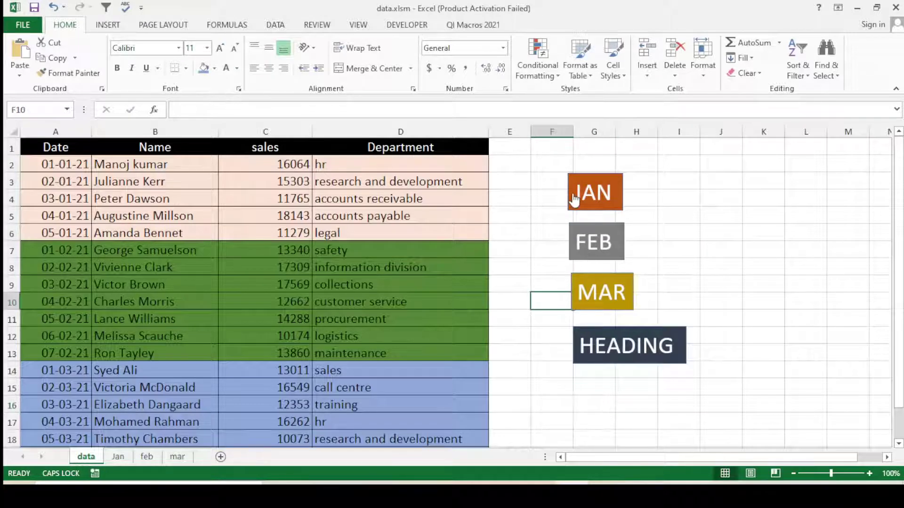
left_click(118, 457)
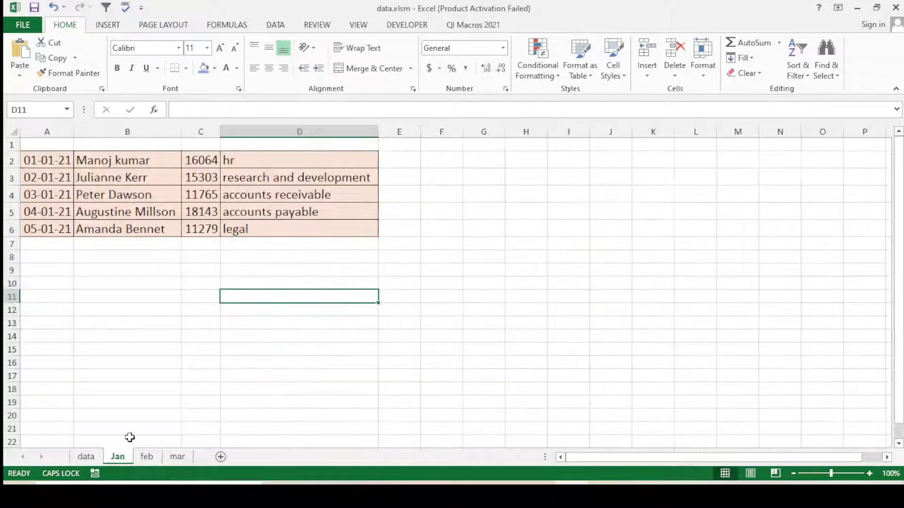
left_click(31, 146)
left_click(11, 133)
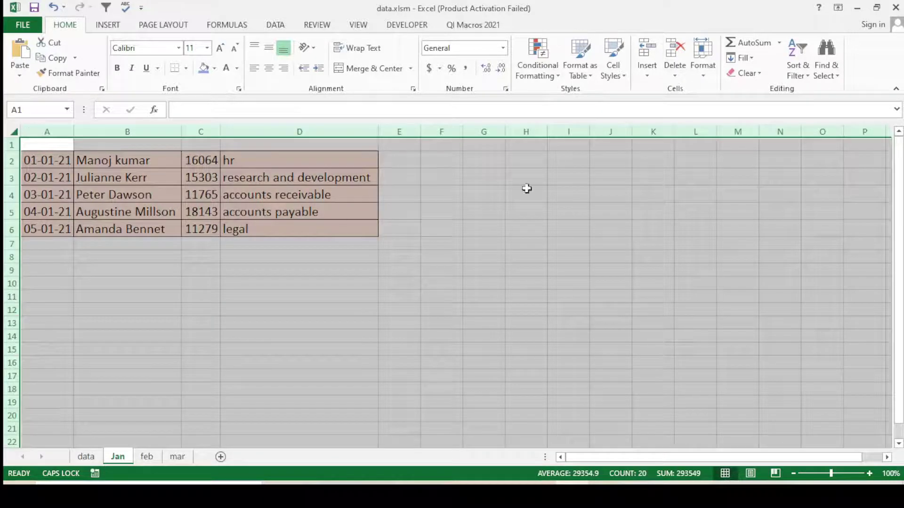
left_click(753, 73)
left_click(759, 89)
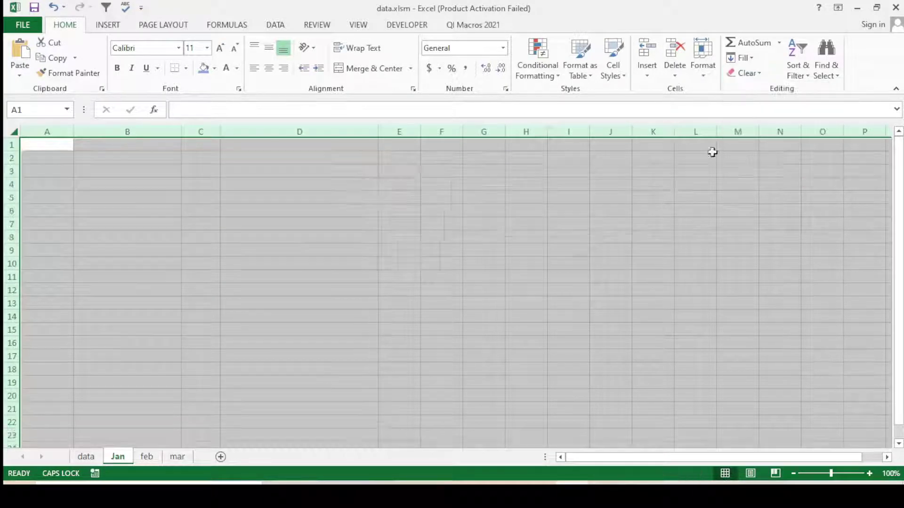
left_click(652, 250)
Step: Check that the feb and mar sheets are blank, then return to Jan
left_click(147, 457)
left_click(178, 457)
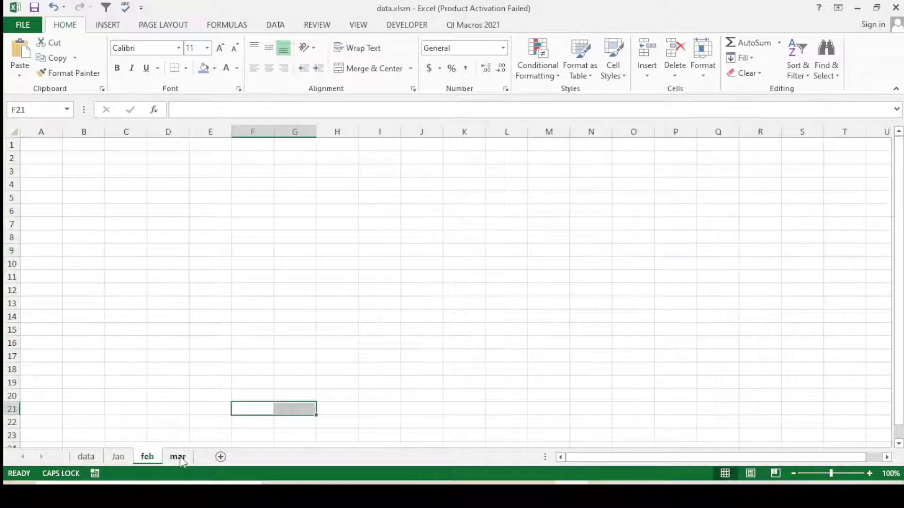
left_click(127, 459)
Step: Run the JAN macro from the data sheet to copy the January rows onto Jan
left_click(89, 457)
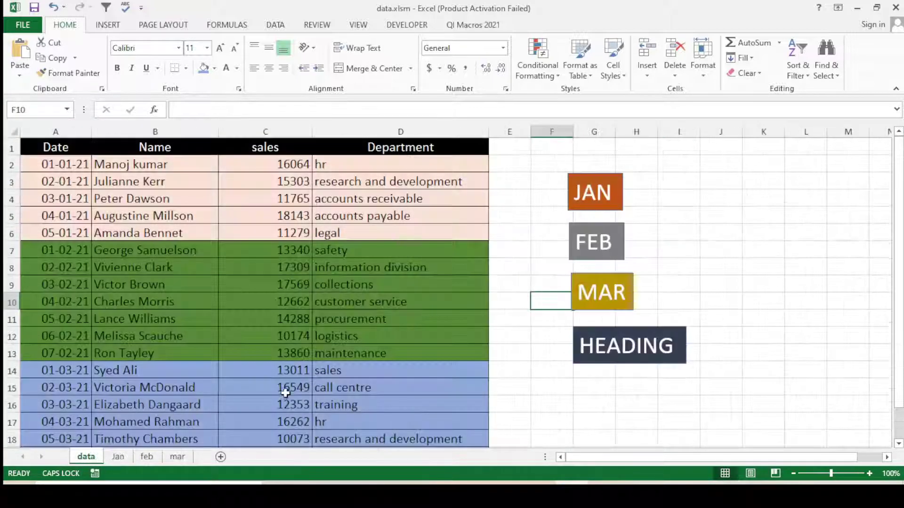
left_click(283, 394)
left_click(599, 201)
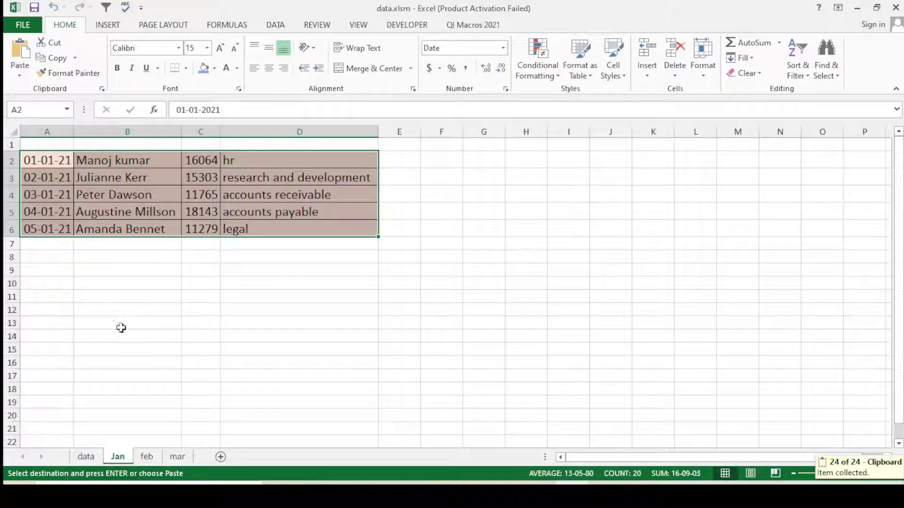
left_click(147, 457)
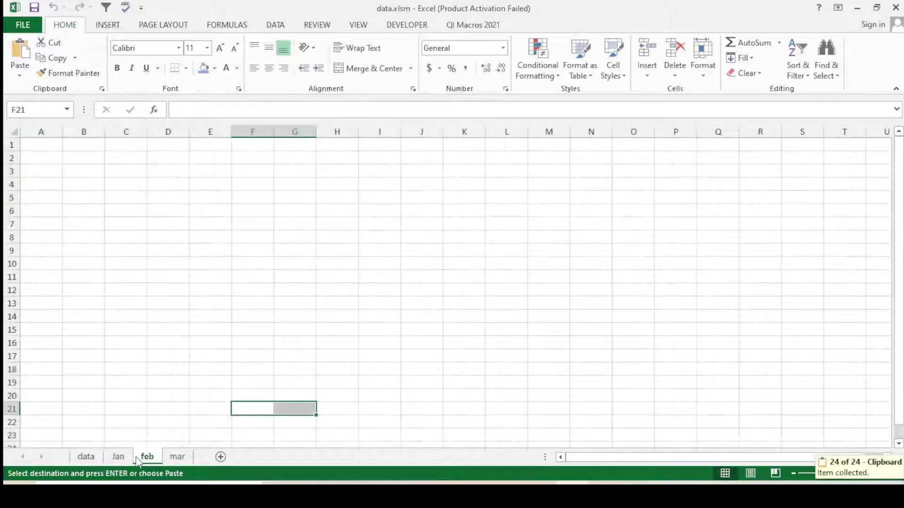
left_click(86, 457)
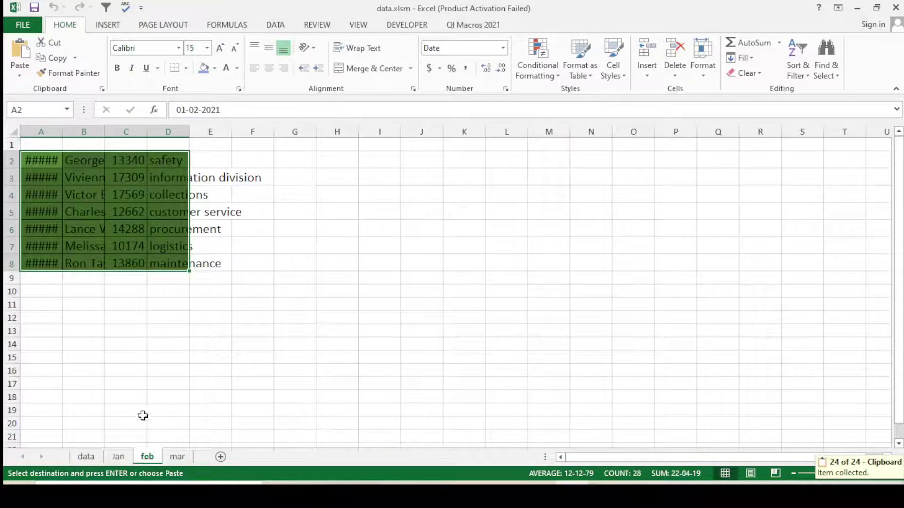
Step: Autofit columns A to D on feb so dates, names, sales and departments show
double_click(63, 132)
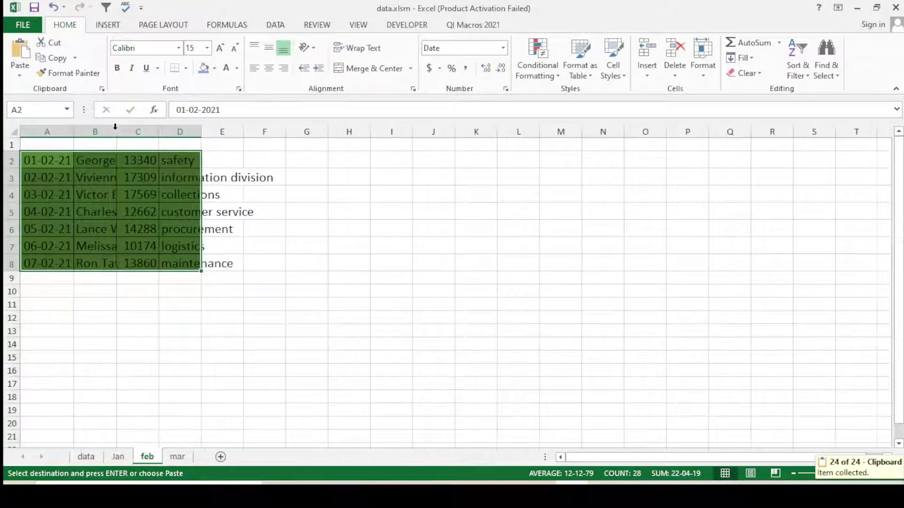
double_click(116, 131)
left_click(217, 148)
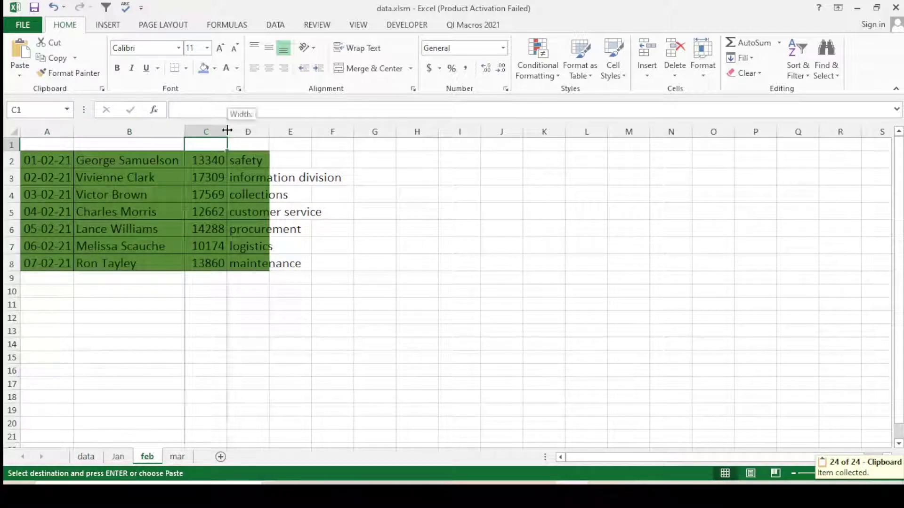
double_click(226, 132)
double_click(266, 127)
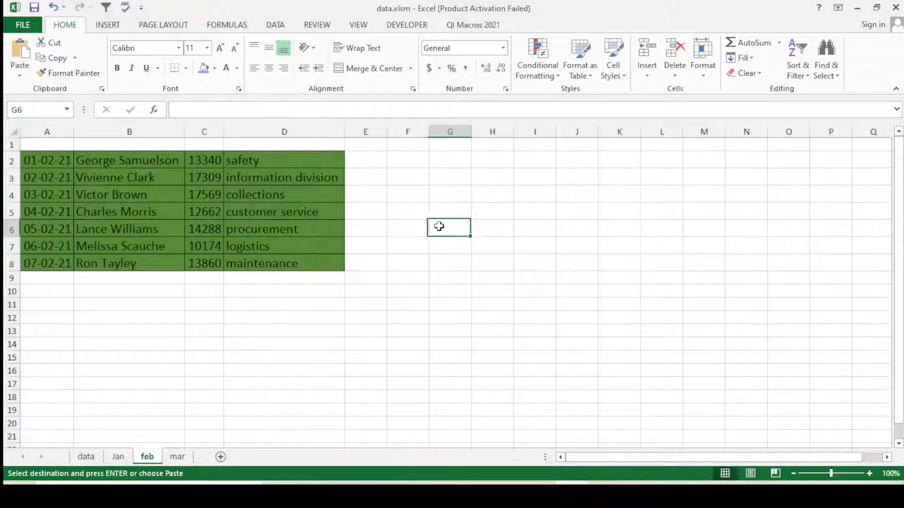
Step: Run the MAR macro, then autofit the Date, Name, sales and Department columns on mar
left_click(86, 456)
left_click(594, 421)
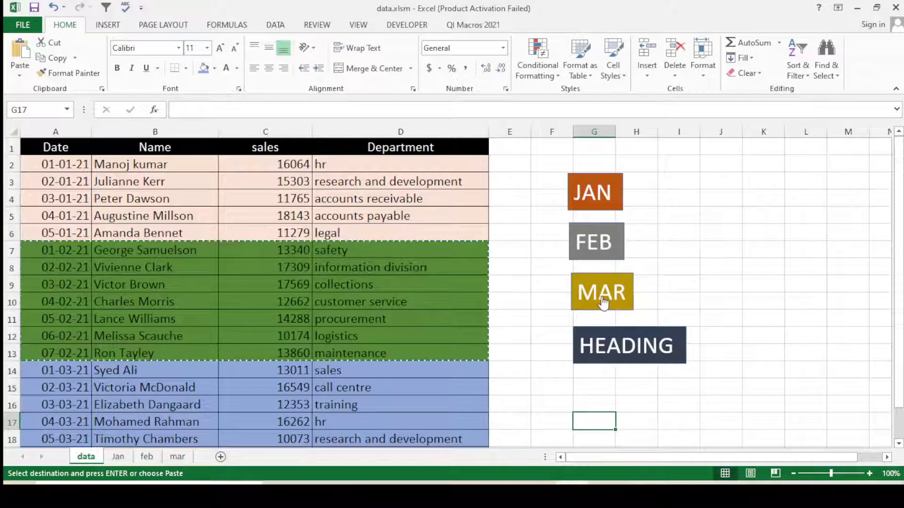
left_click(601, 293)
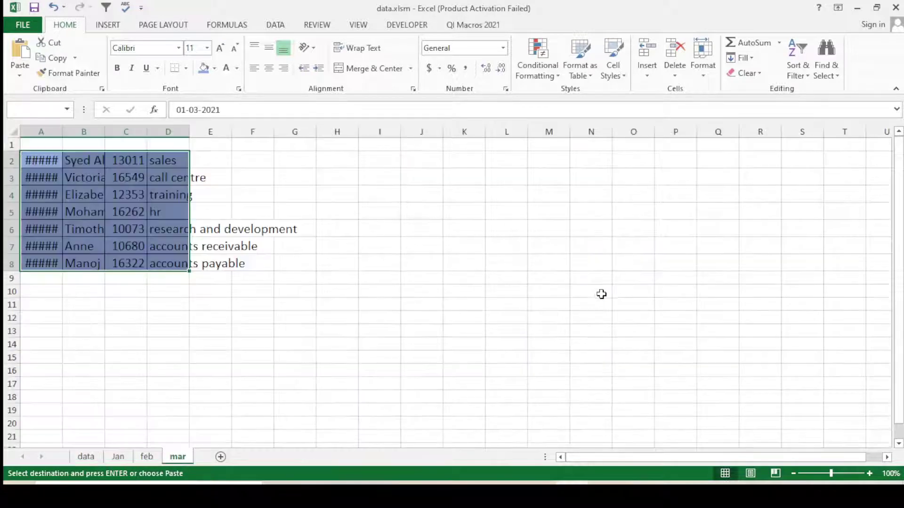
double_click(62, 132)
double_click(117, 132)
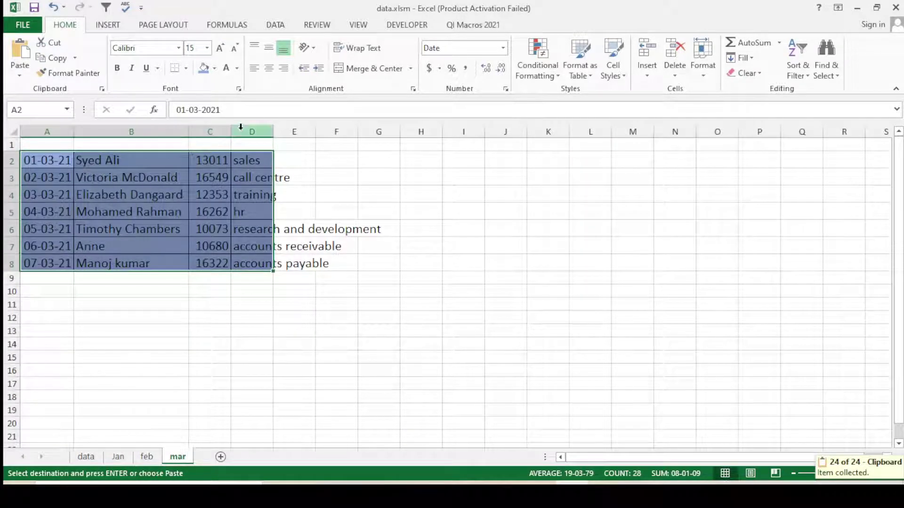
double_click(231, 131)
double_click(270, 132)
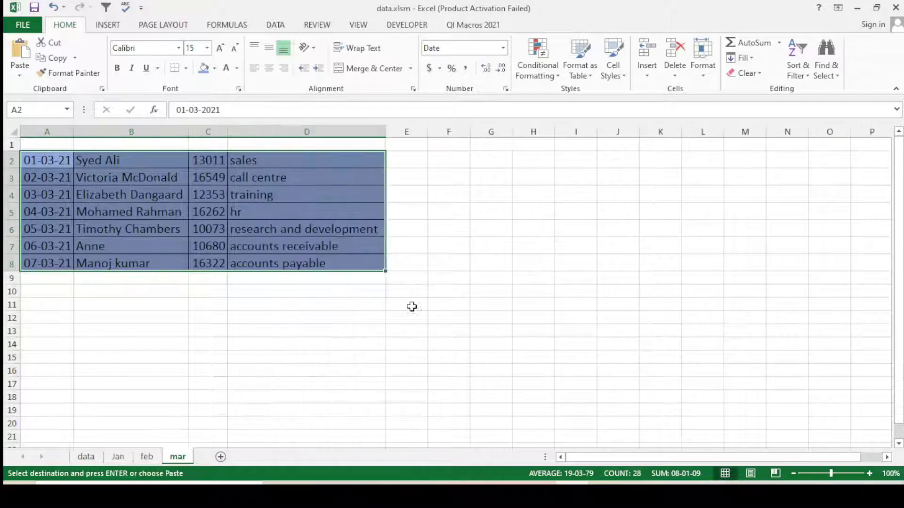
left_click(412, 305)
left_click(264, 369)
Step: Check the feb sheet, then run the HEADING macro from the data sheet
left_click(147, 456)
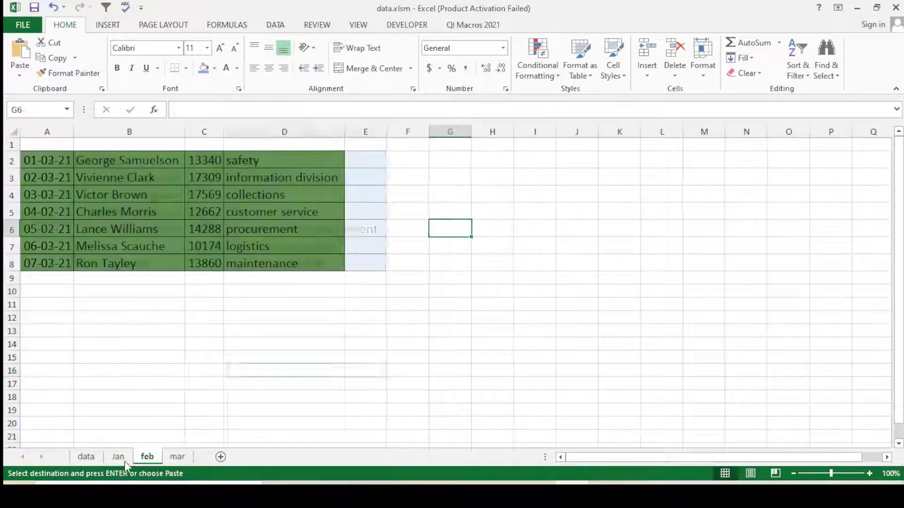
left_click(85, 457)
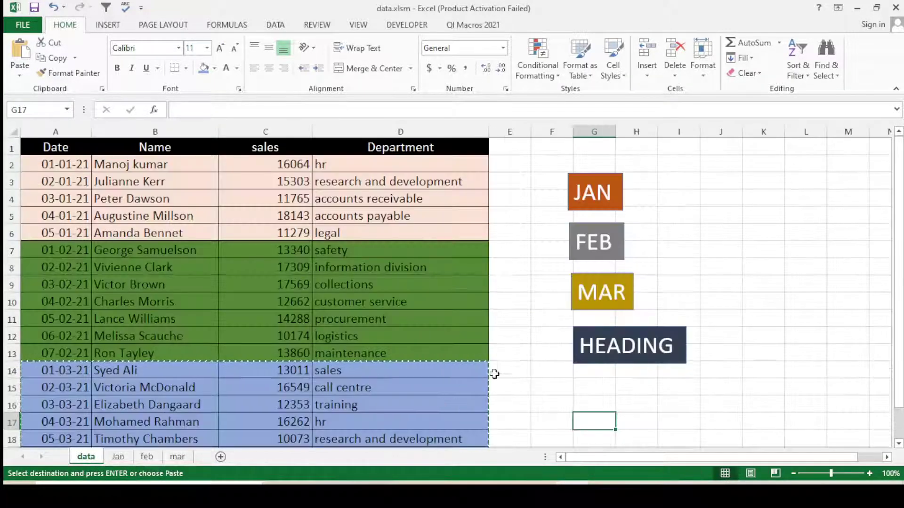
left_click(626, 346)
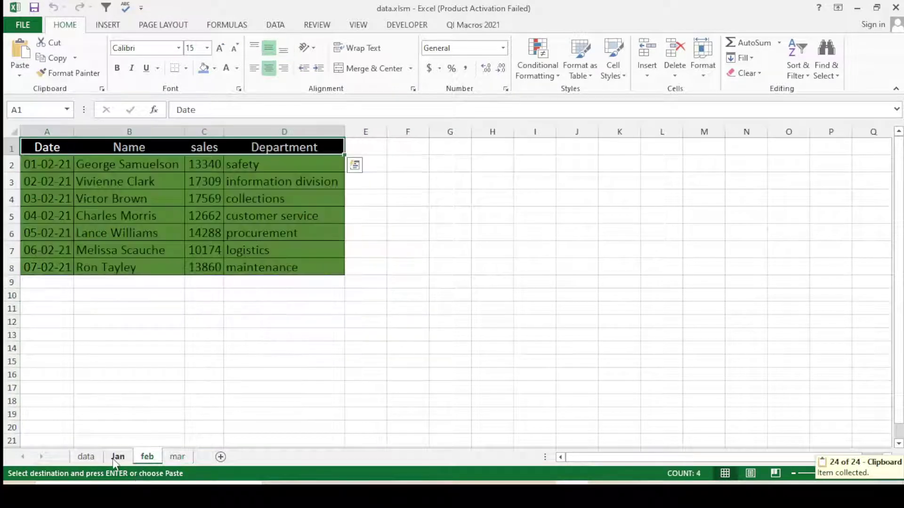
Step: Cancel the pending copy marquee on the data sheet with Esc
left_click(86, 456)
left_click(292, 404)
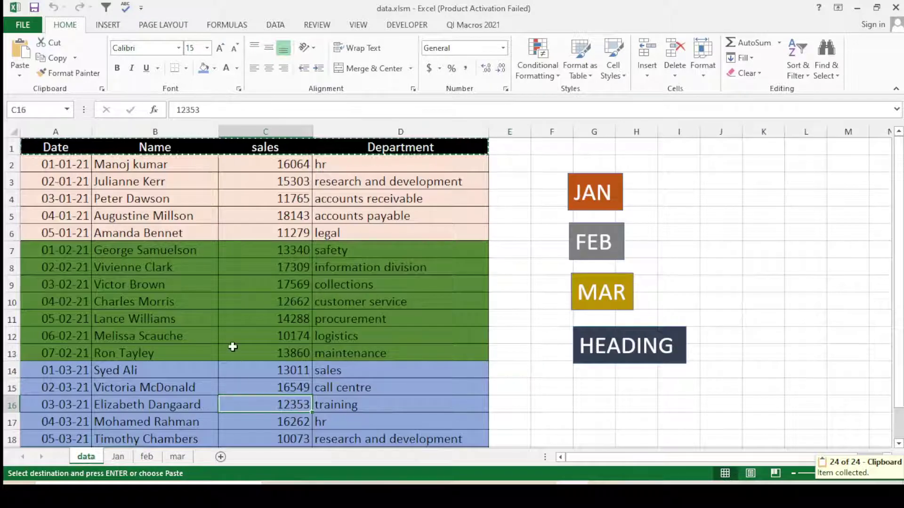
key("Escape")
left_click(540, 387)
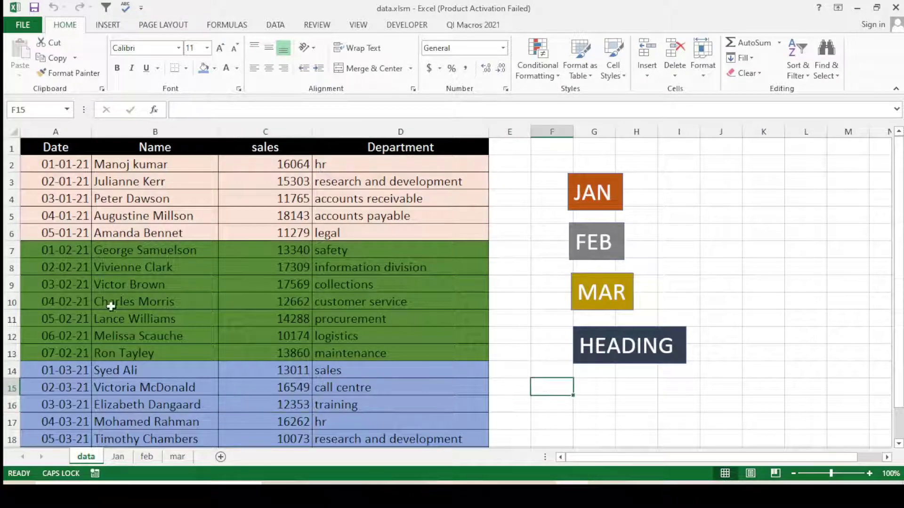
scroll(351, 362, "down", 1)
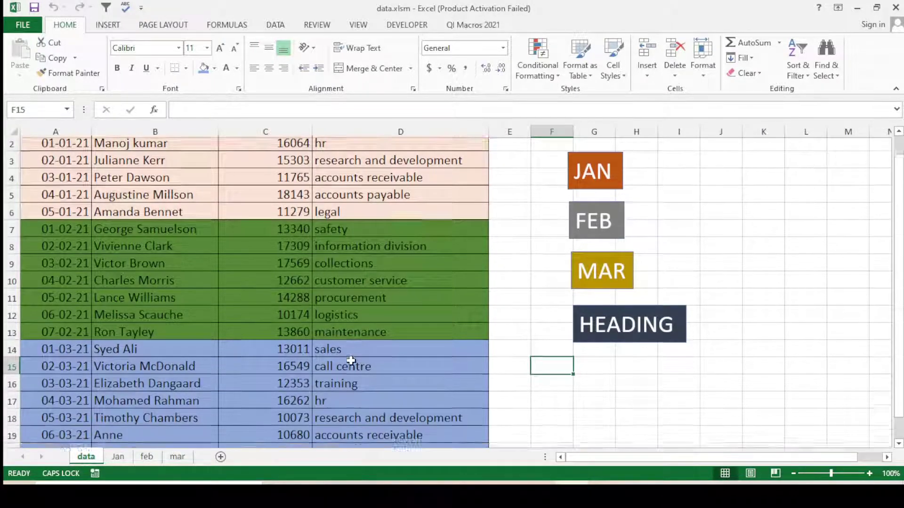
scroll(350, 359, "up", 1)
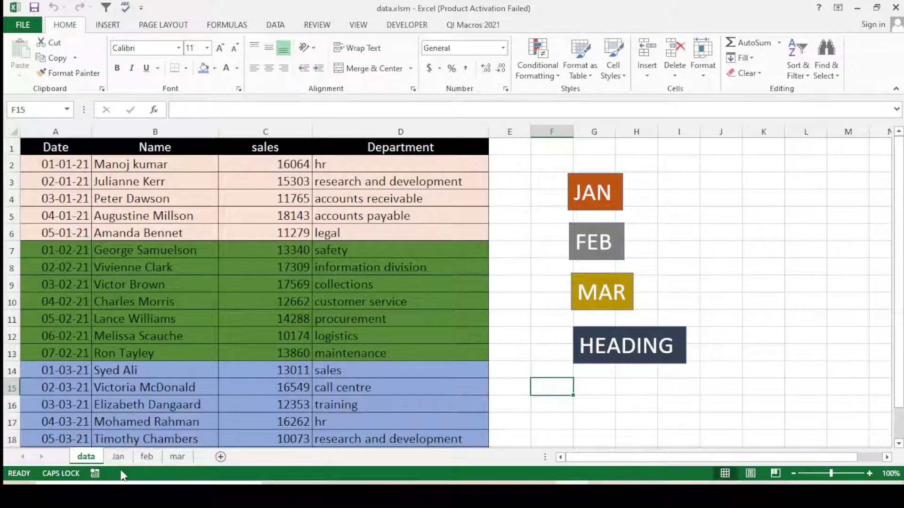
Step: Verify the Date, Name, sales, Department header on Jan, feb and mar, then return to data
left_click(117, 457)
left_click(147, 457)
left_click(174, 458)
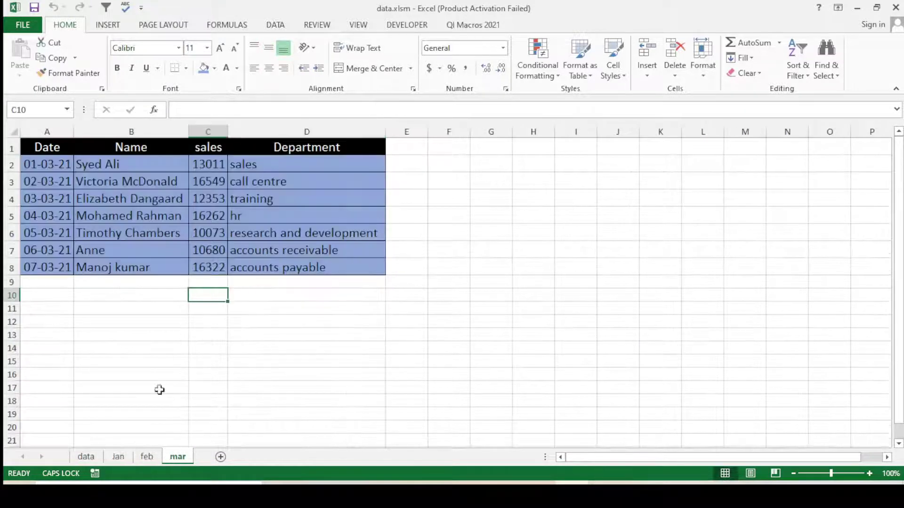
left_click(146, 456)
left_click(118, 457)
left_click(85, 456)
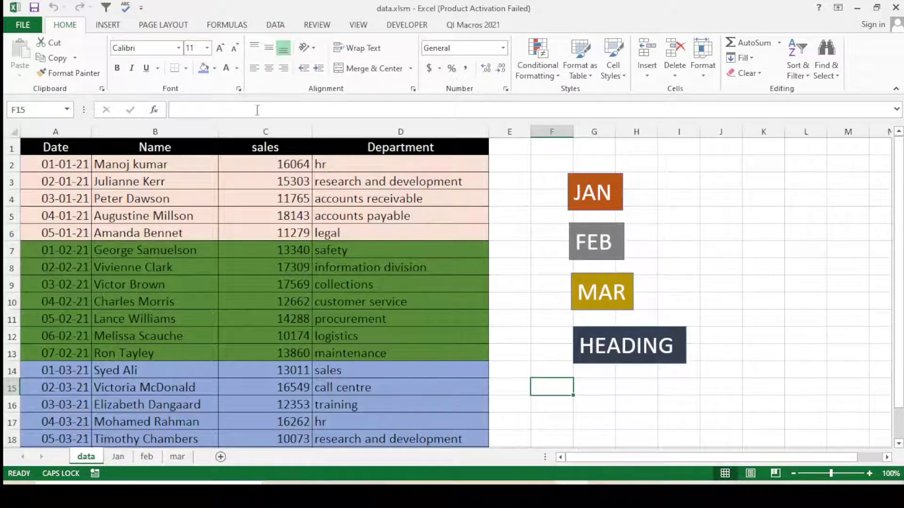
Step: Replace the sales header in C1 with TARGET, correcting the typo
left_click(271, 150)
type("T")
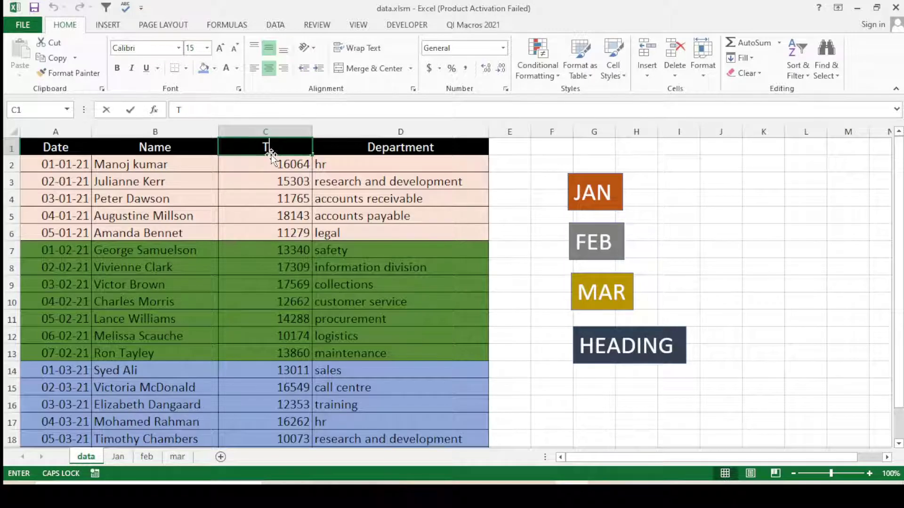
type("ARGE")
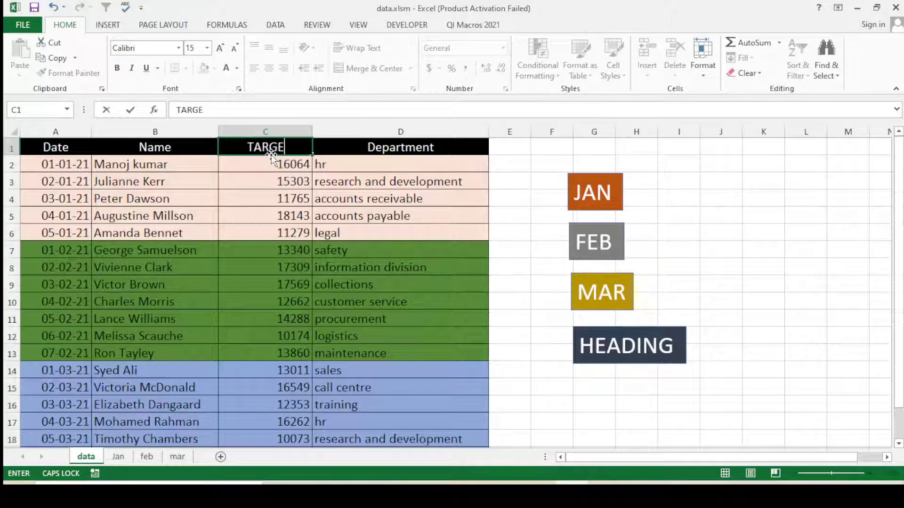
type("Y")
key("BackSpace")
type("T")
left_click(261, 352)
Step: Check the feb, mar and Jan sheets, then rerun the HEADING macro with TARGET
left_click(146, 457)
left_click(178, 456)
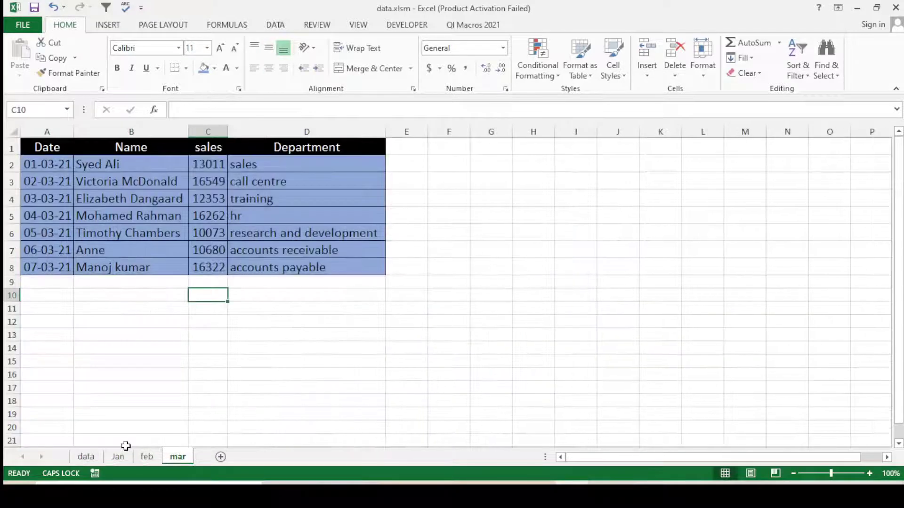
left_click(117, 456)
left_click(85, 456)
left_click(400, 336)
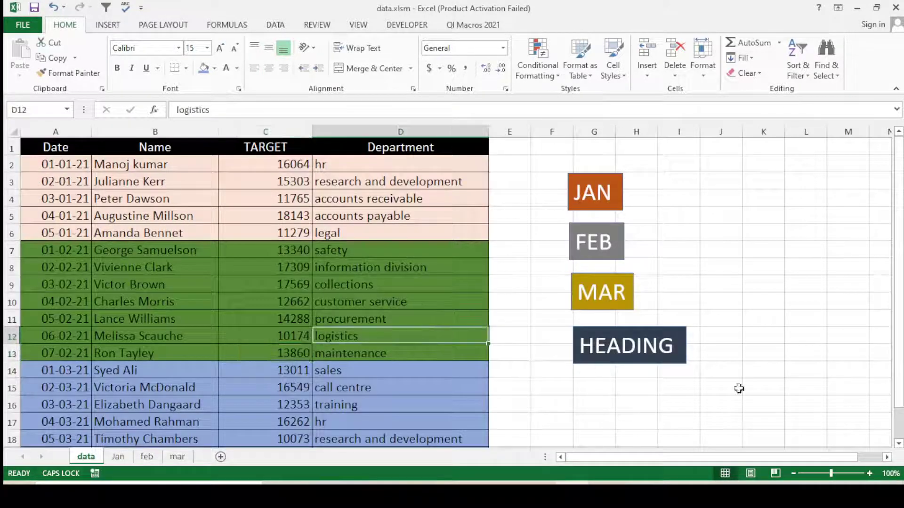
left_click(625, 362)
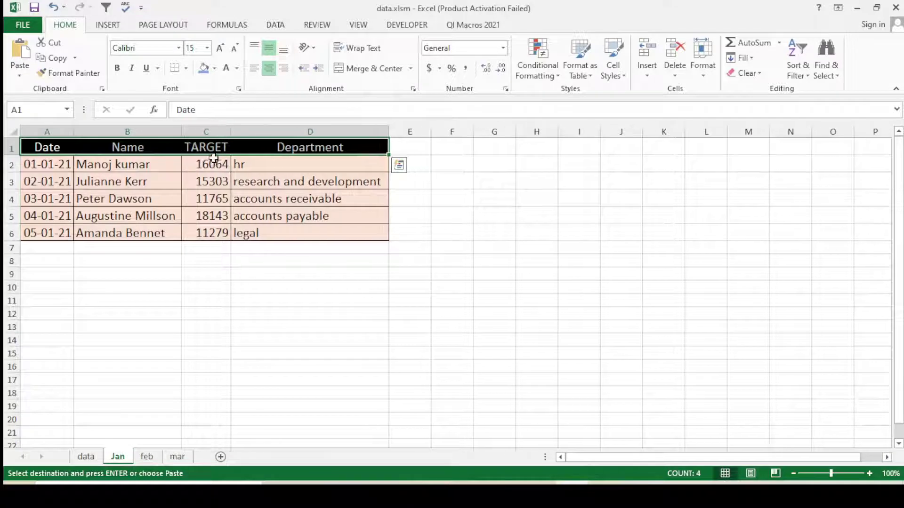
Step: Deselect the Jan header, return to the data sheet and press Esc to clear the copy marquee
left_click(221, 365)
left_click(316, 314)
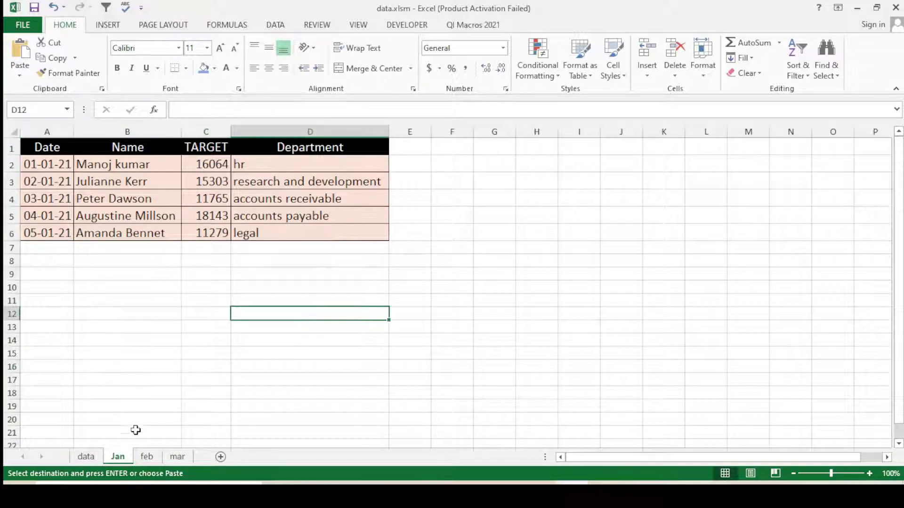
left_click(86, 457)
left_click(438, 378)
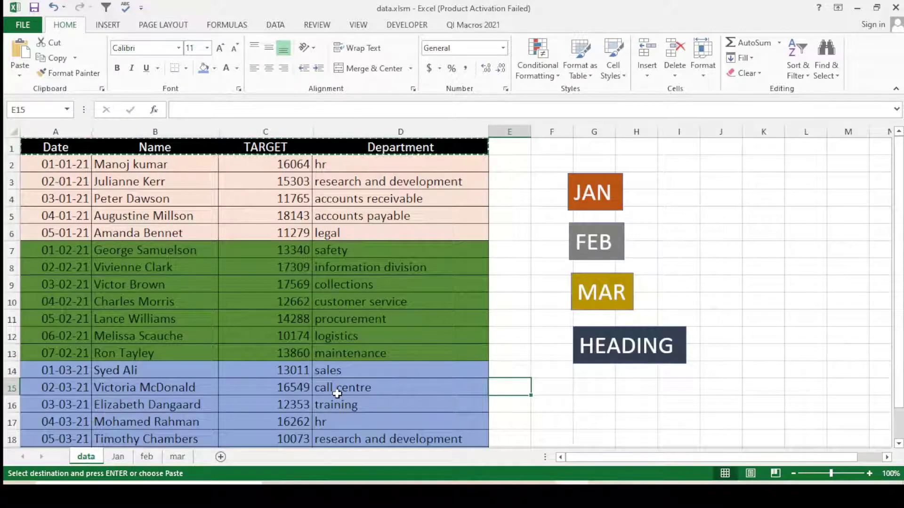
scroll(337, 394, "down", 2)
scroll(337, 394, "up", 2)
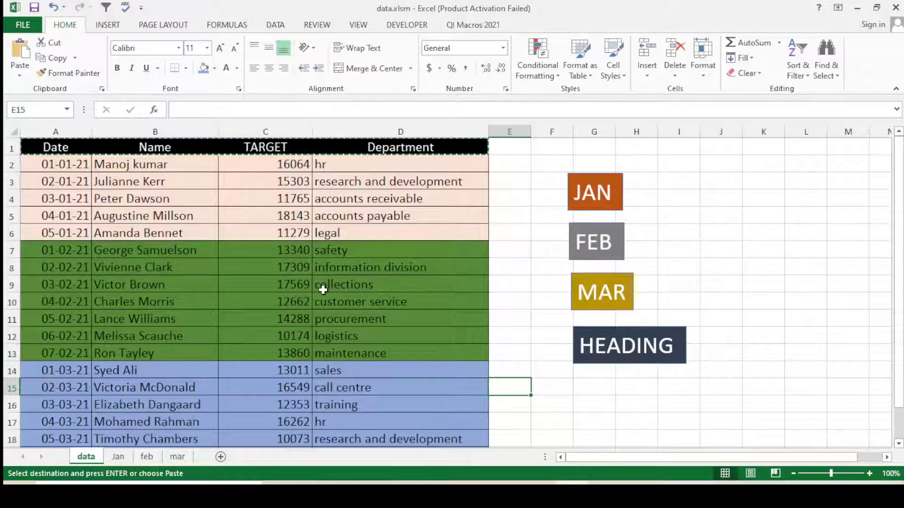
key("Escape")
key("Caps_Lock")
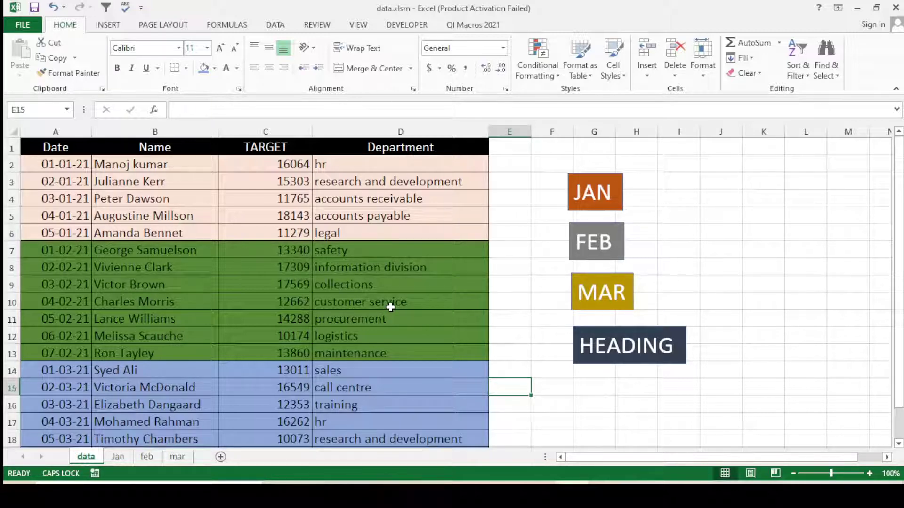
scroll(390, 307, "down", 2)
scroll(389, 303, "up", 2)
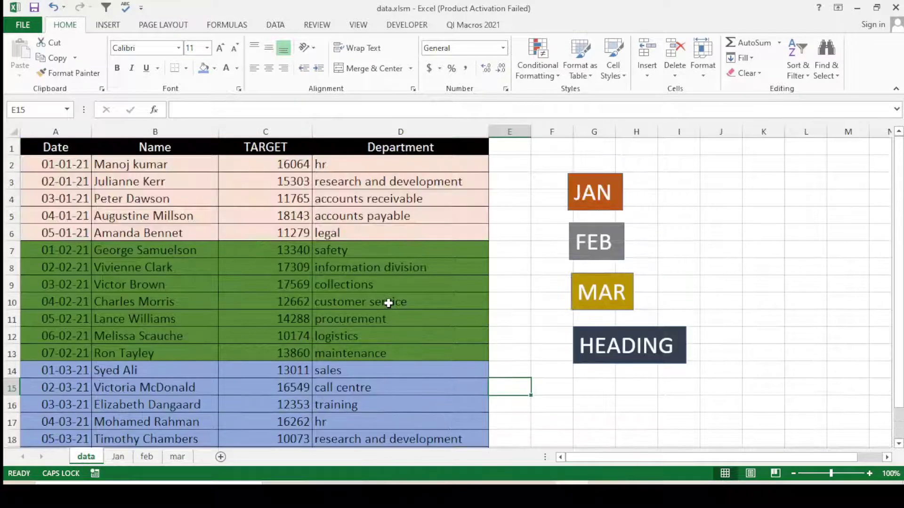